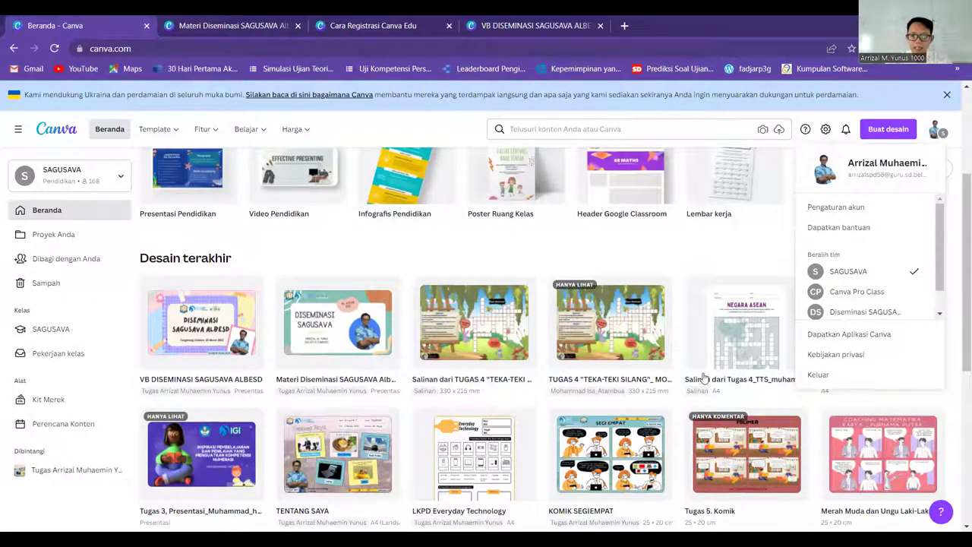
- Open the account settings and review the SAGUSAVA class's purchase history, email preferences and member list
scroll(653, 243, "up", 3)
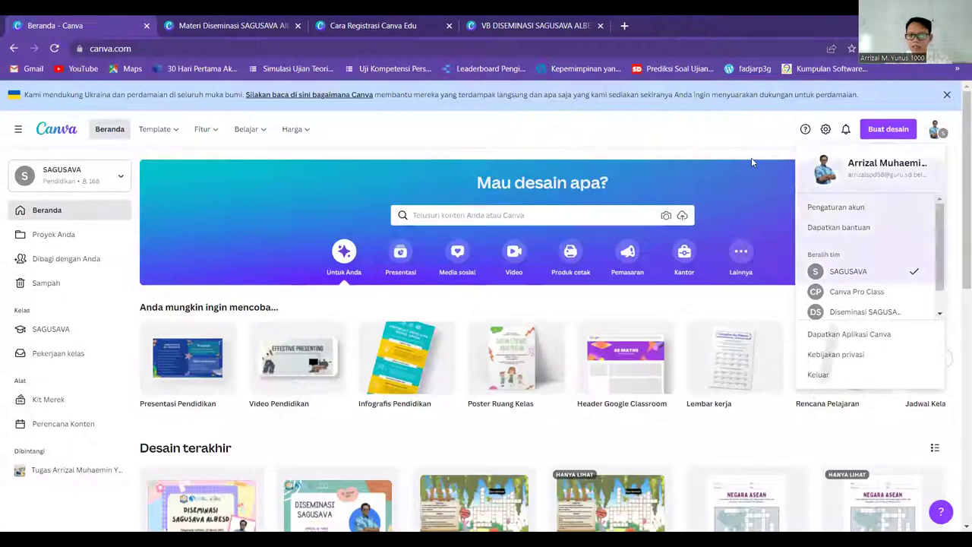
left_click(751, 162)
left_click(938, 133)
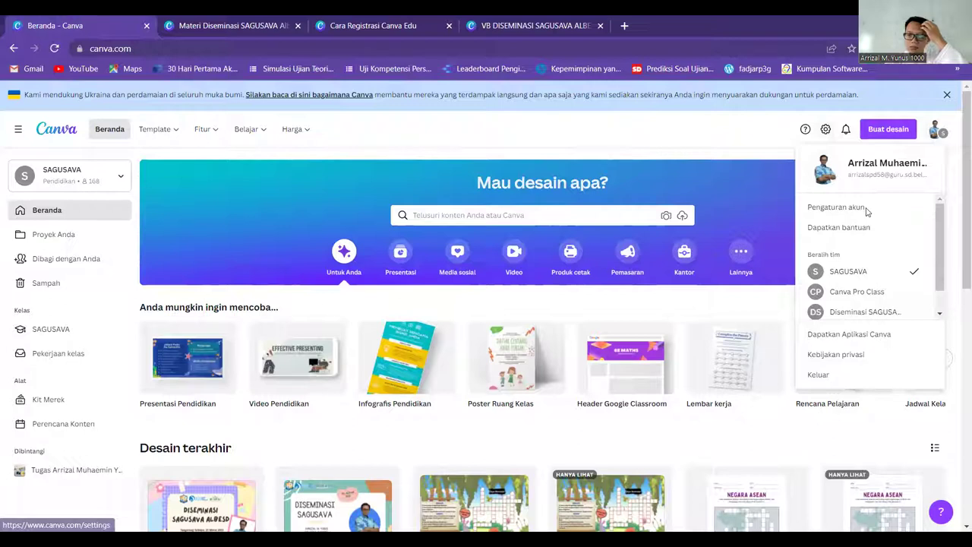
left_click(836, 208)
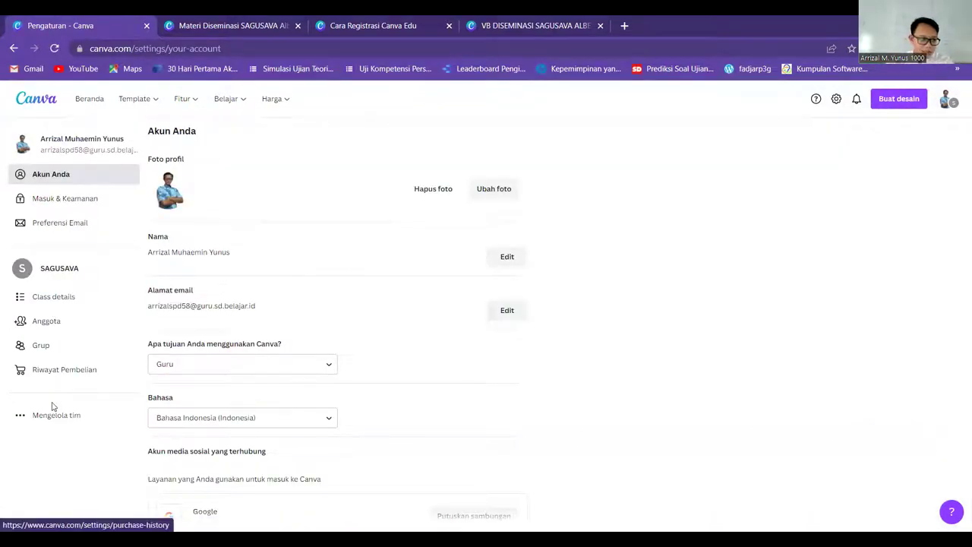
left_click(60, 366)
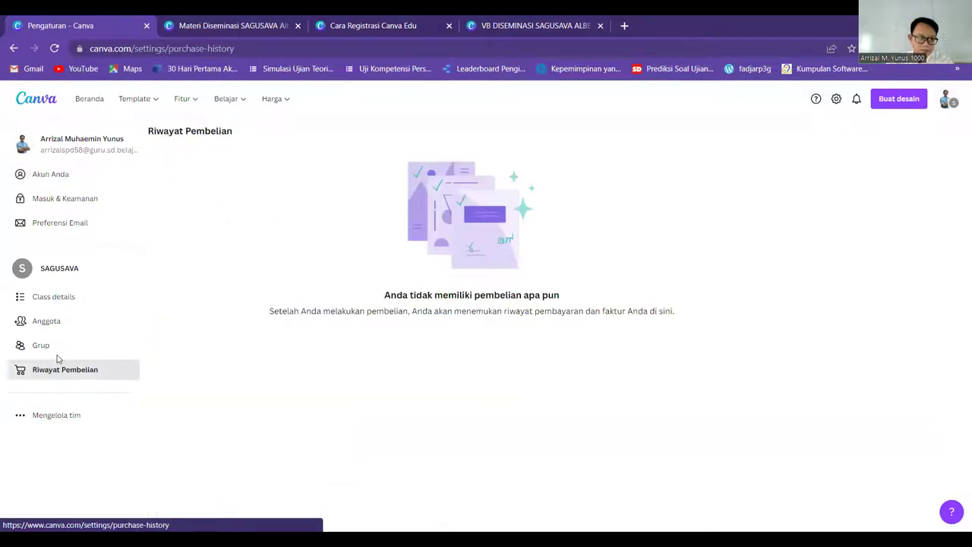
left_click(76, 222)
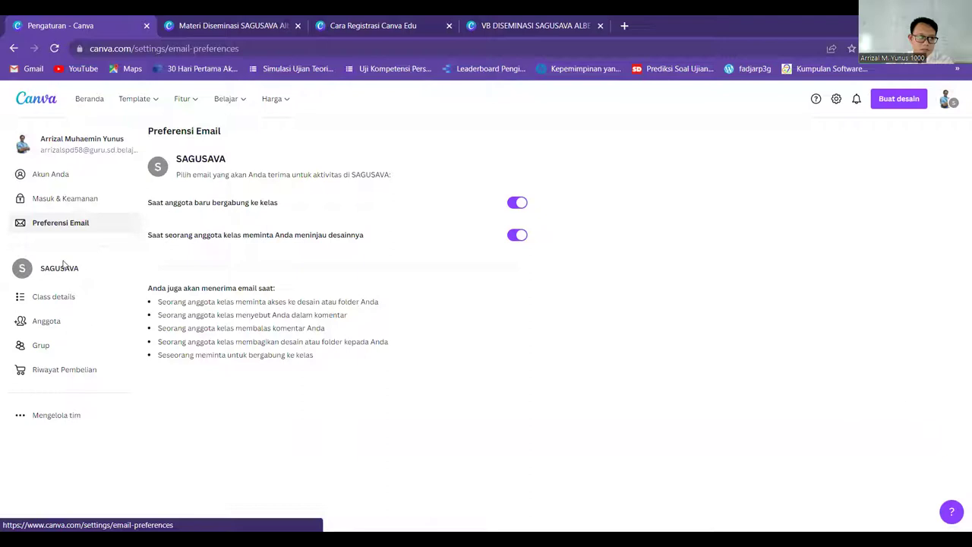
left_click(53, 415)
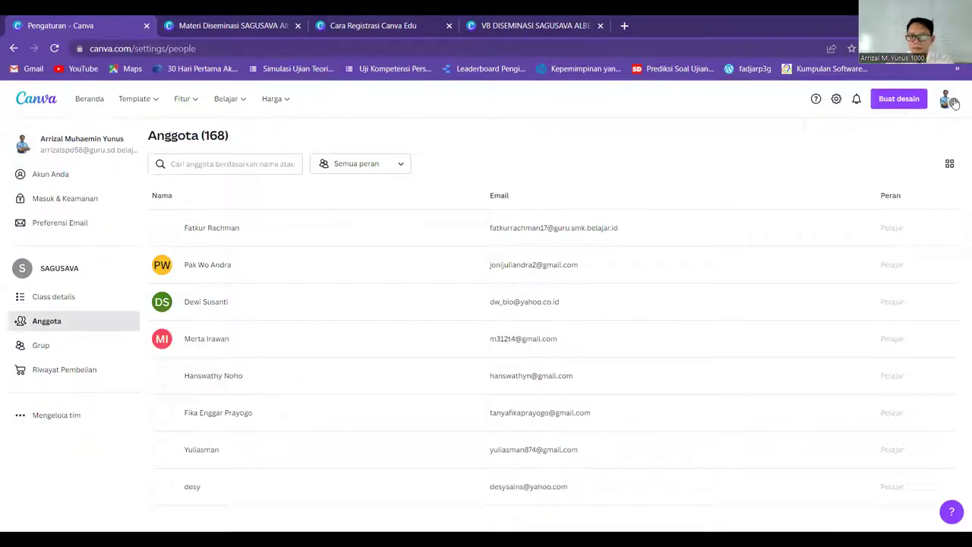
- Switch to the Diseminasi SAGUSAVA Albesd team and open its Penagihan & Tim settings
left_click(948, 99)
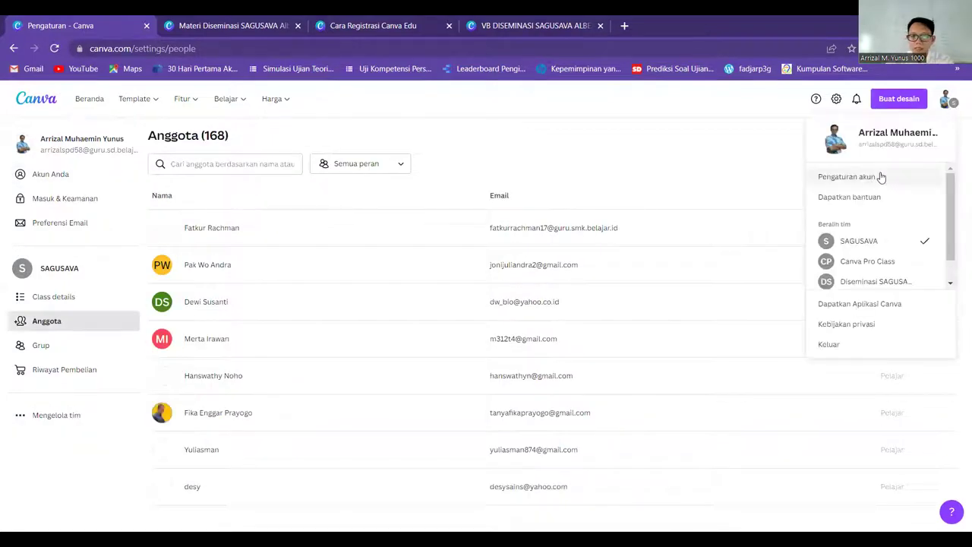
left_click(902, 280)
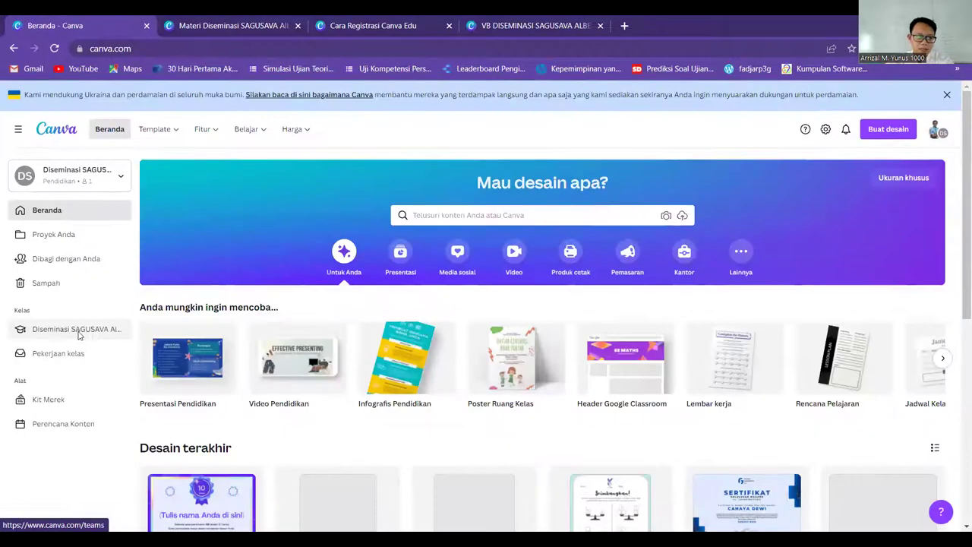
left_click(76, 331)
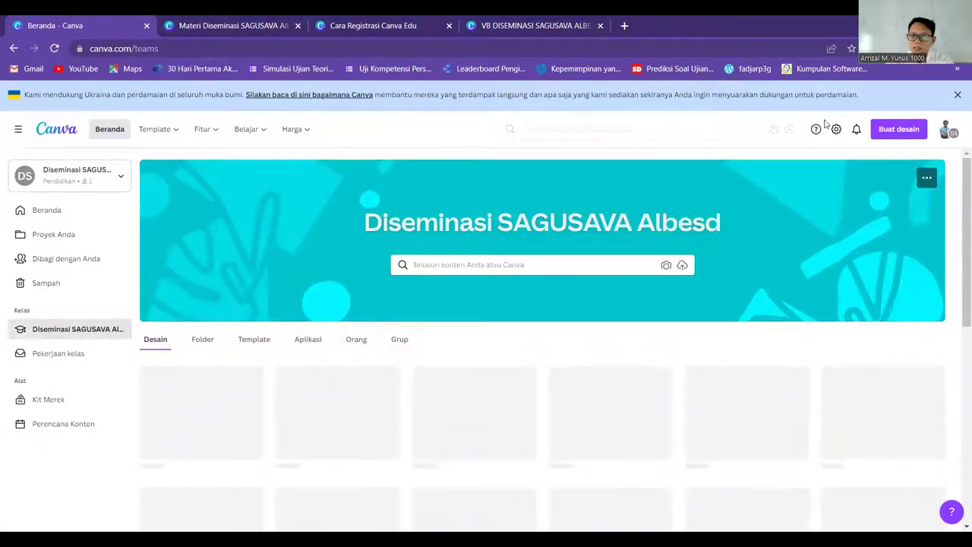
left_click(835, 128)
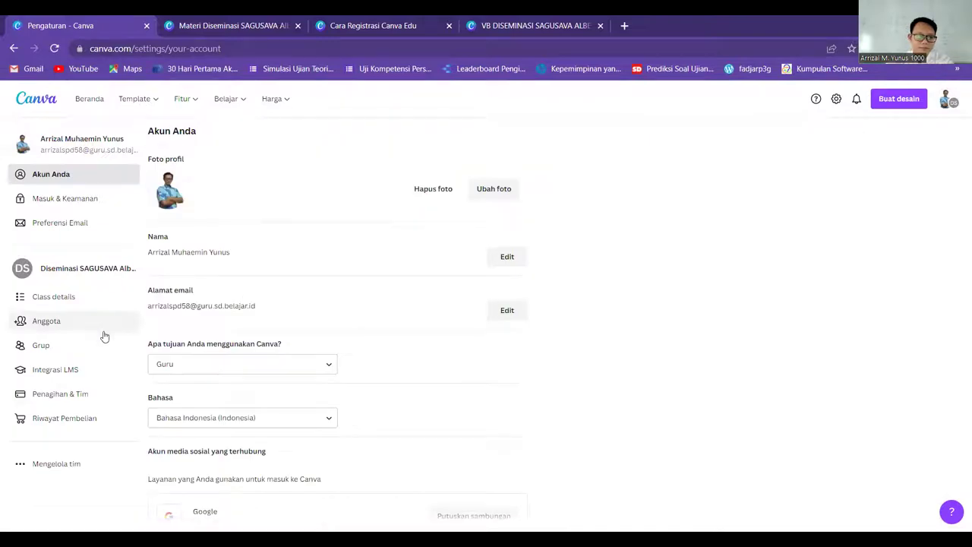
left_click(90, 393)
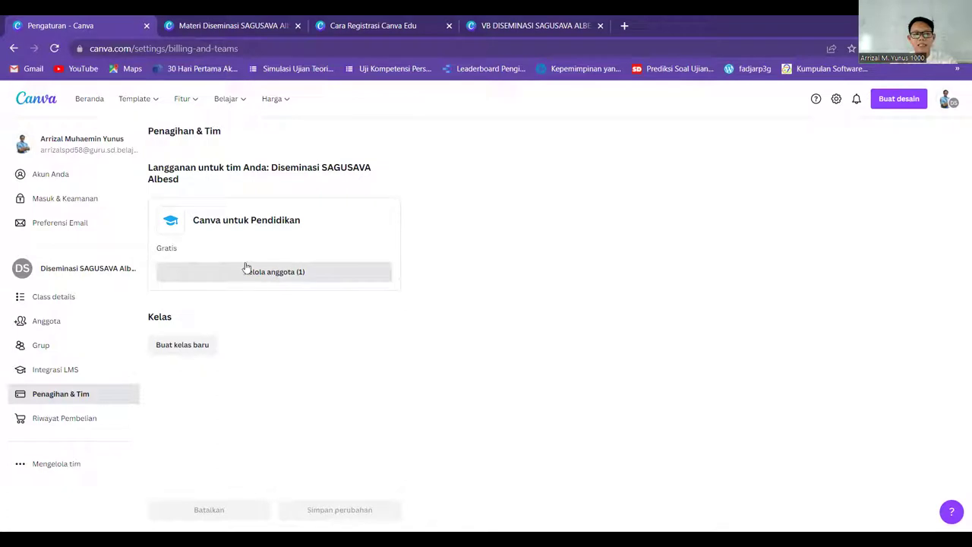
- Examine the Canva untuk Pendidikan subscription listed for the Diseminasi SAGUSAVA Albesd team
left_click_drag(41, 151, 136, 152)
left_click(160, 159)
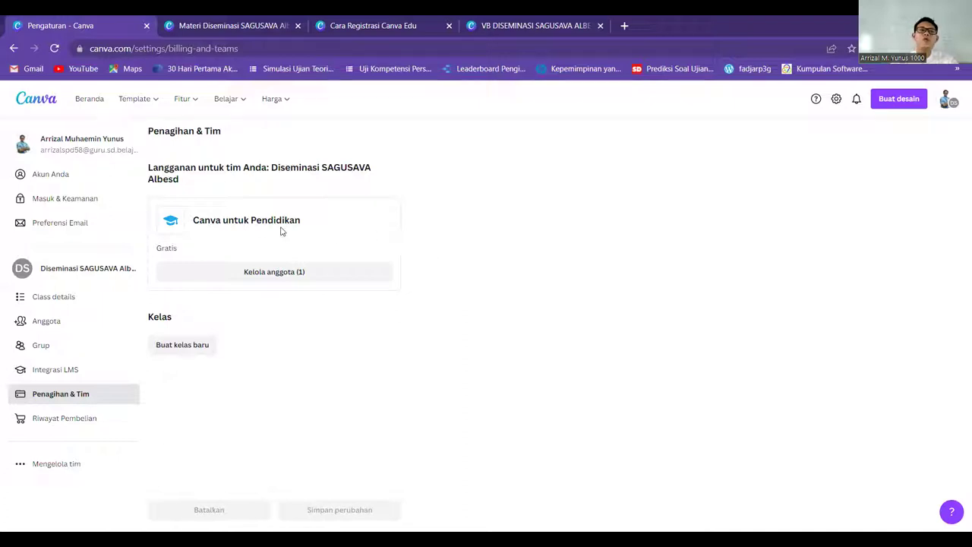
left_click_drag(144, 195, 401, 205)
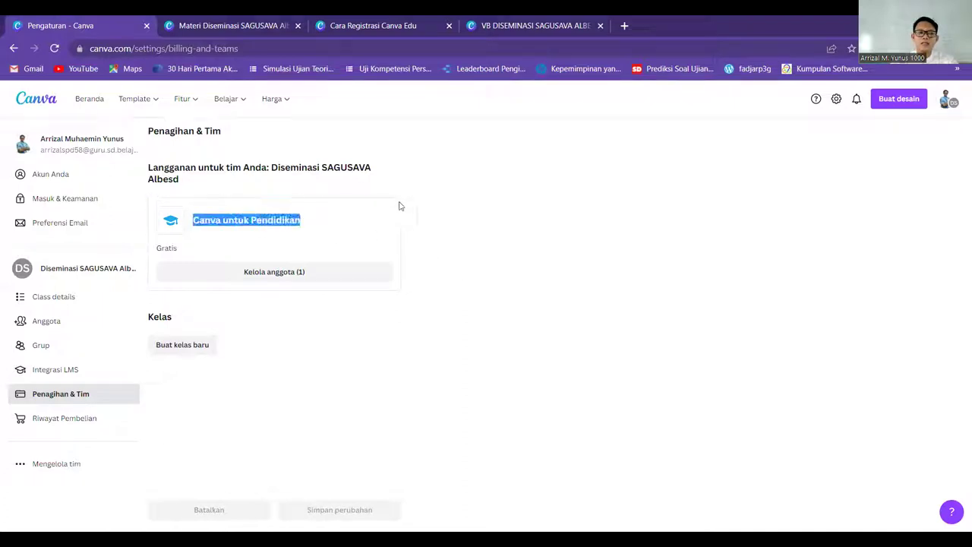
left_click(455, 240)
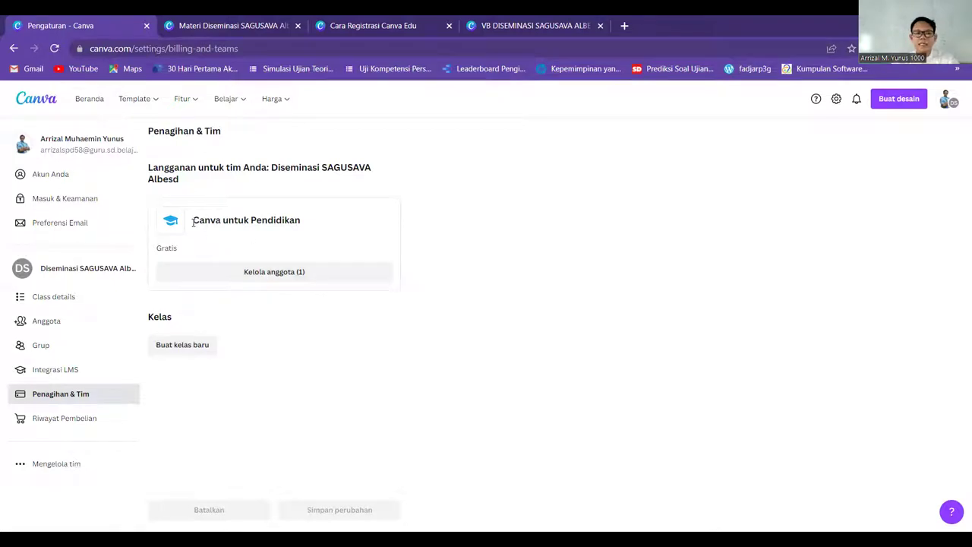
left_click_drag(193, 221, 308, 226)
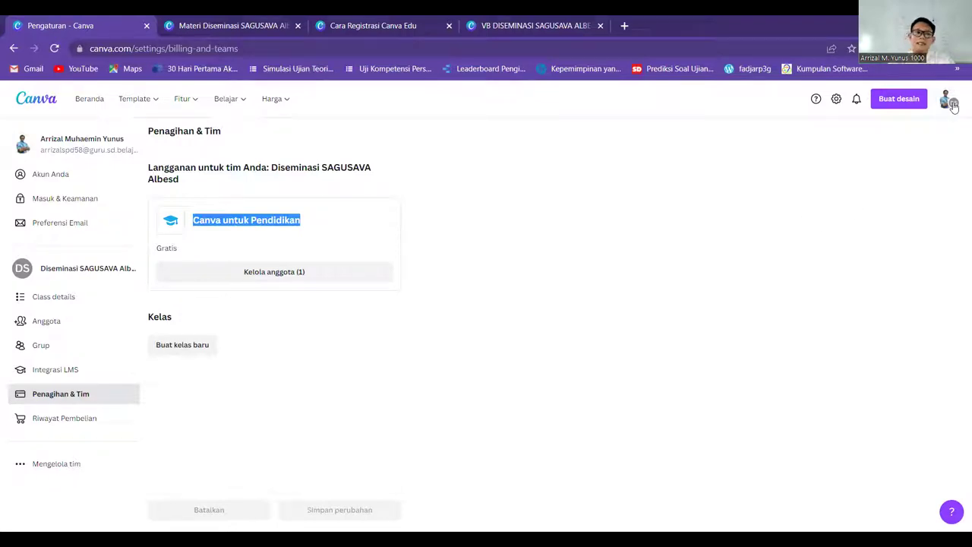
left_click(898, 181)
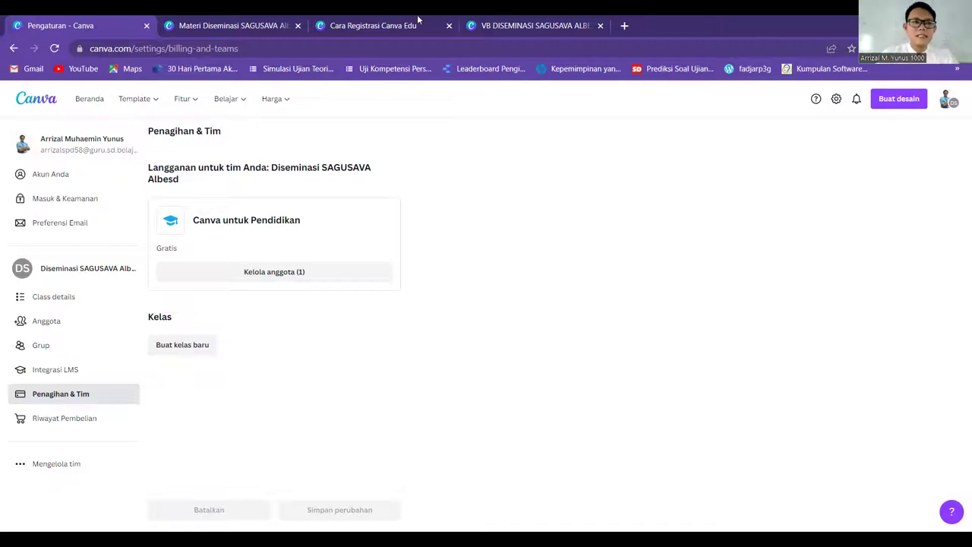
- View the "Langkah Mendaftar #1" slide in the Cara Registrasi Canva Edu presentation
left_click(389, 27)
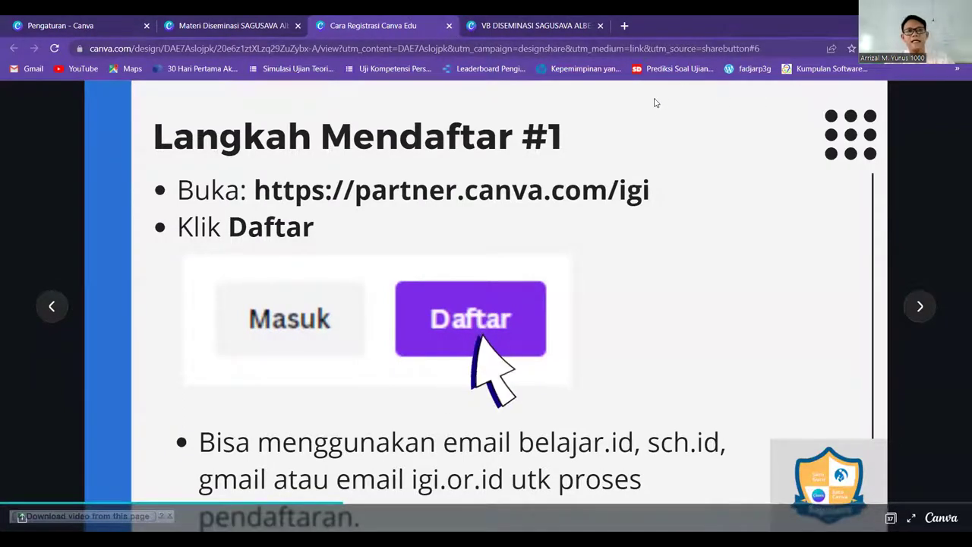
left_click(959, 48)
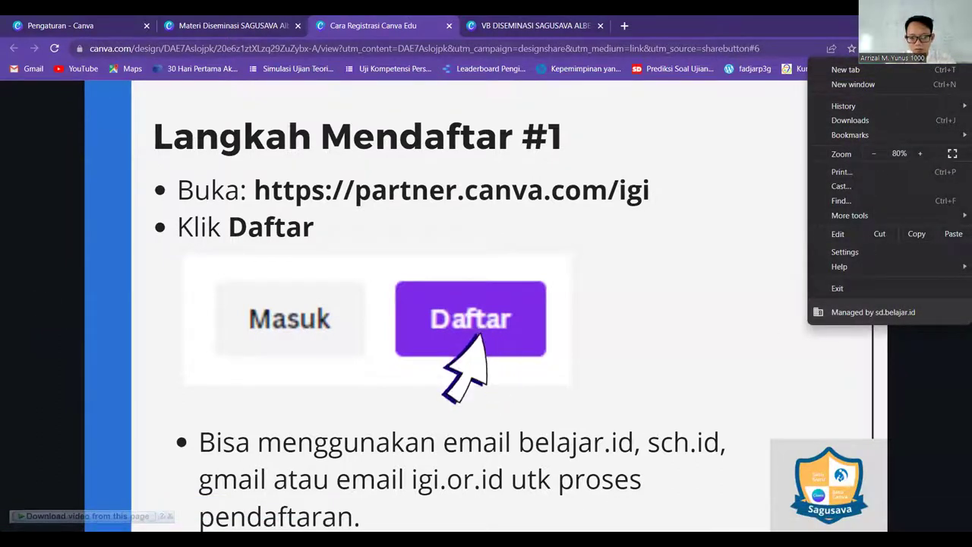
left_click(613, 238)
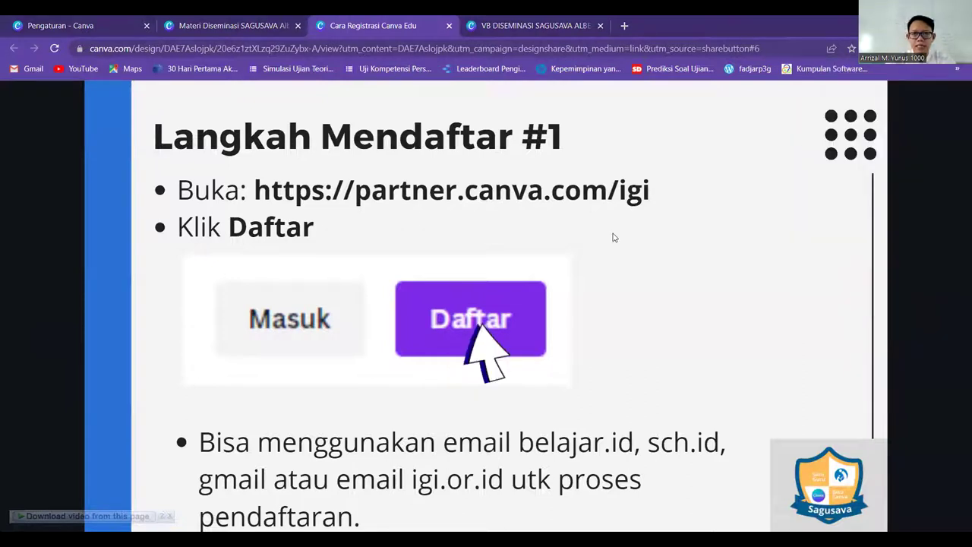
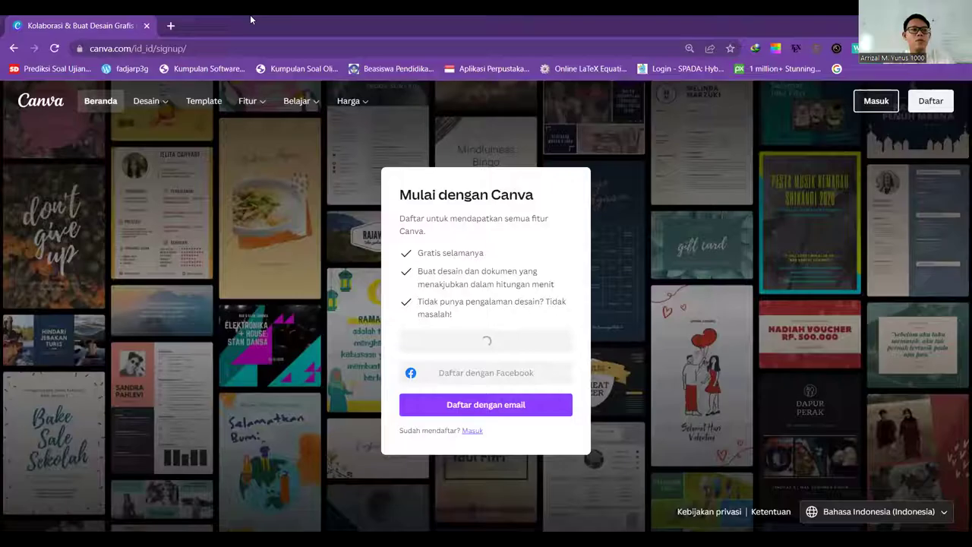
- Go to the Canva for Education partner page at partner.canva.com/igi
left_click(222, 49)
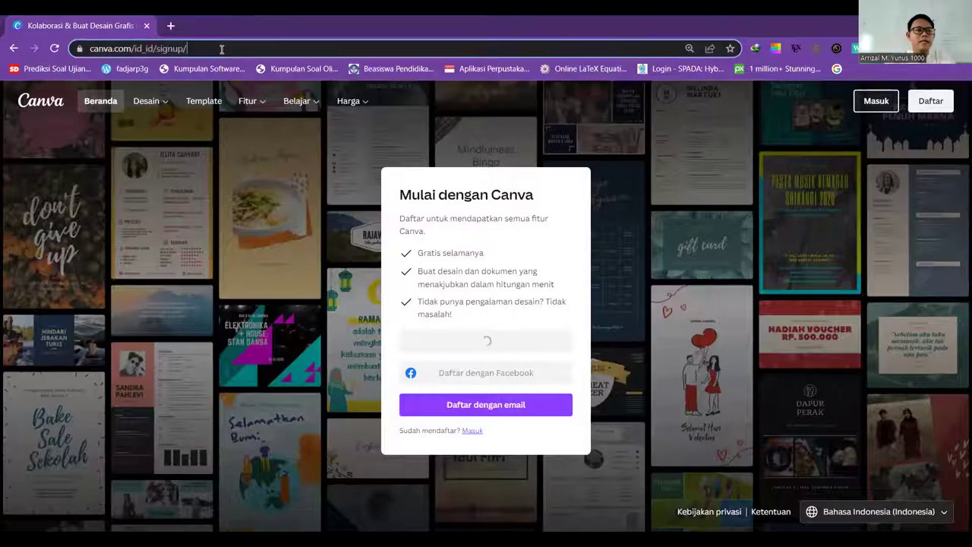
key("BackSpace")
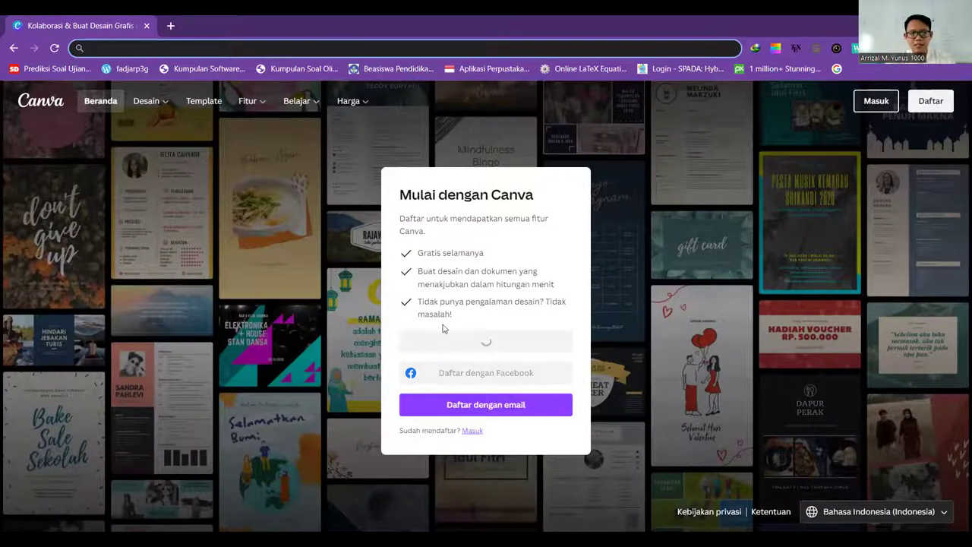
mouse_move(257, 108)
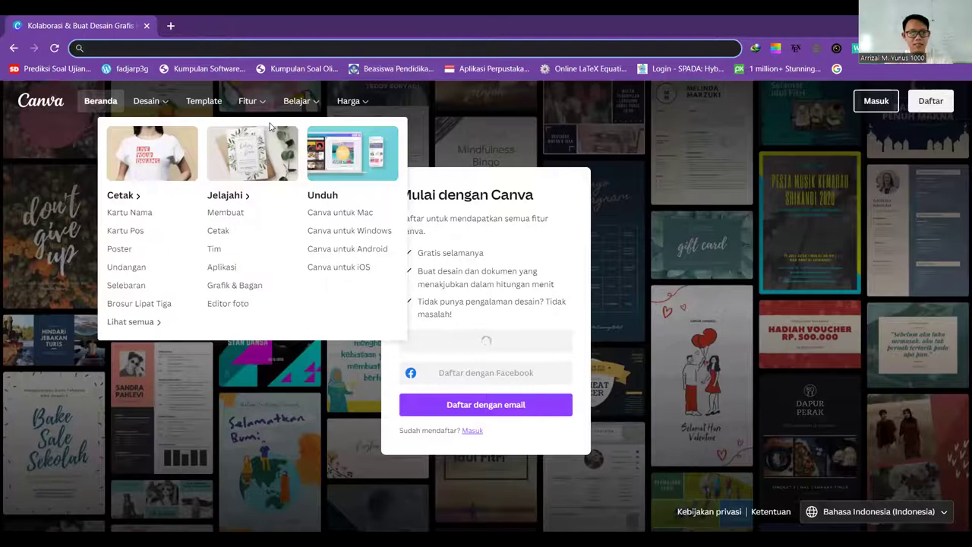
type("p[")
key("BackSpace")
key("BackSpace")
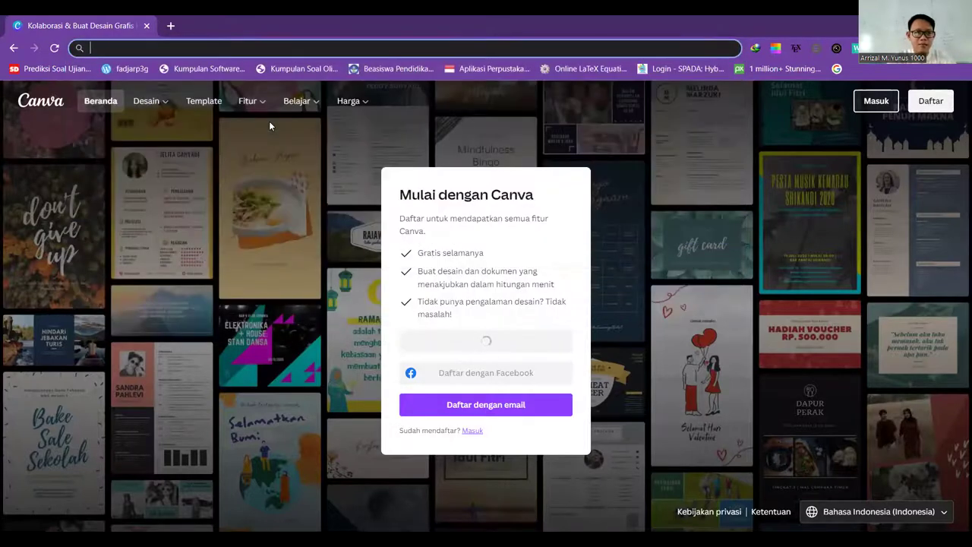
type("pa")
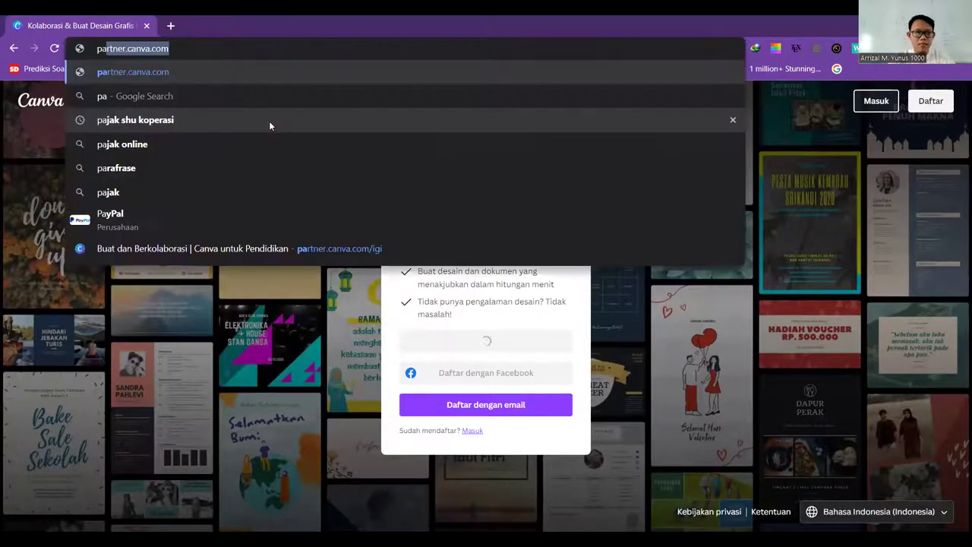
left_click(203, 48)
type("/i")
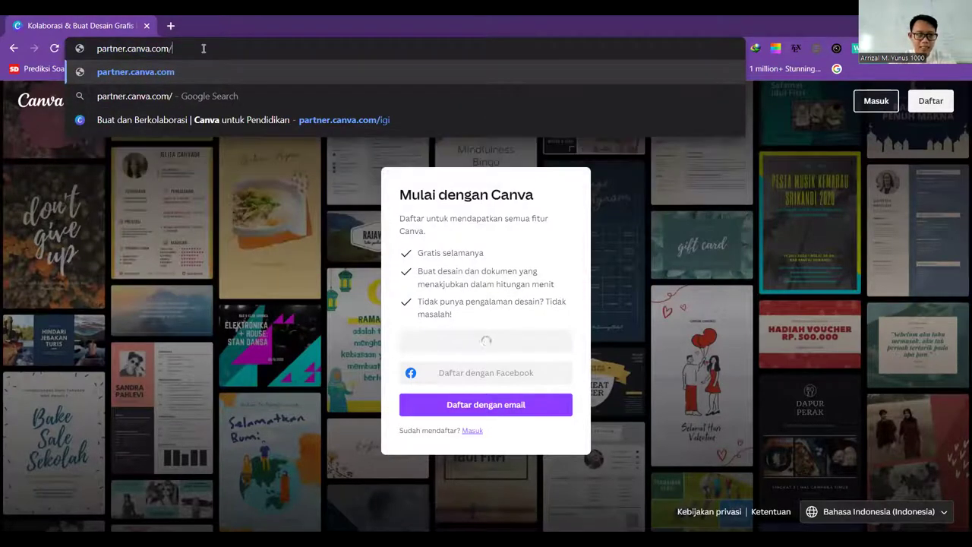
left_click(228, 119)
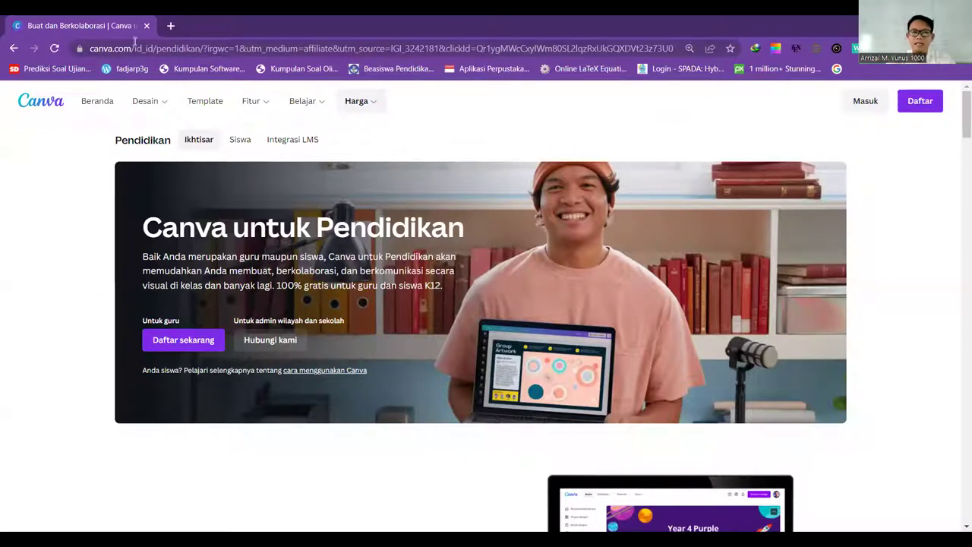
- Start registering a new Canva account with Google and enter the account's e-mail
left_click(920, 107)
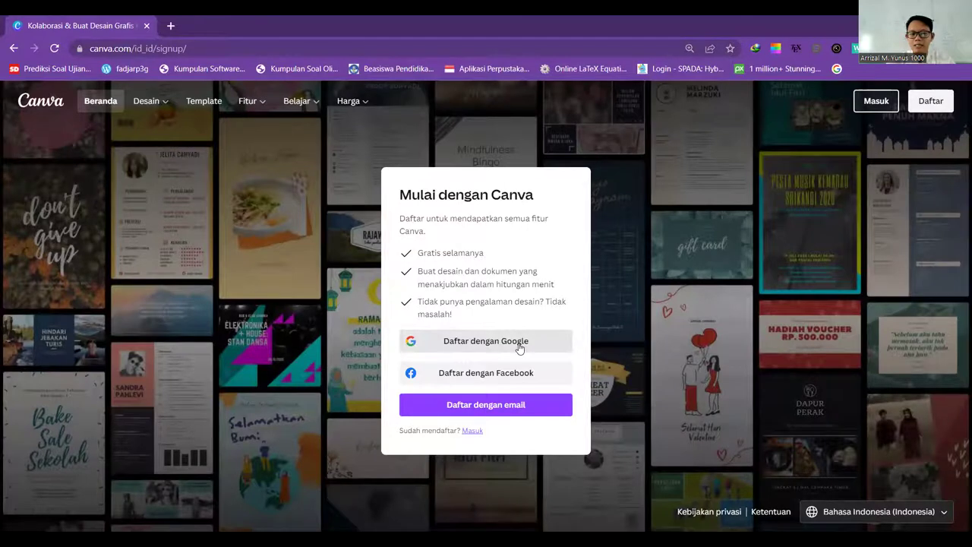
left_click(519, 347)
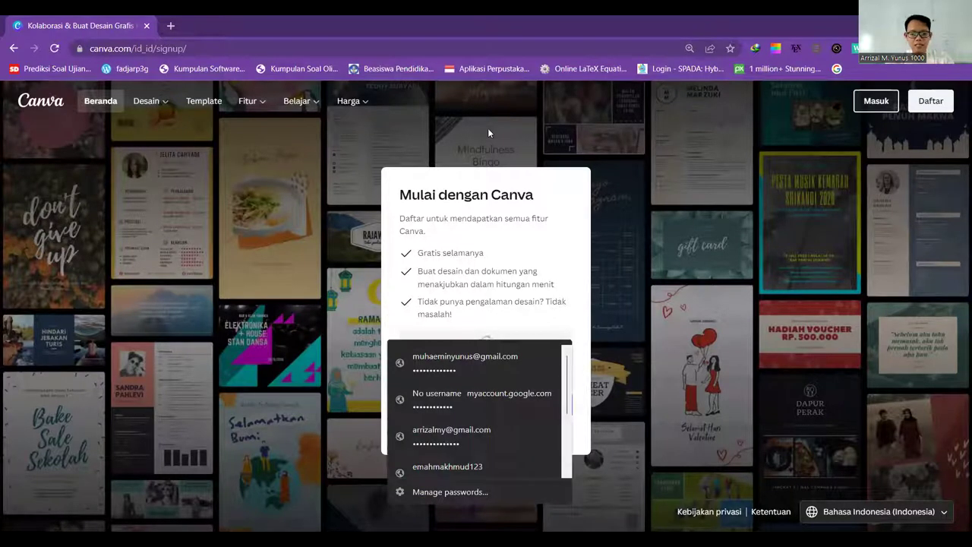
type("a")
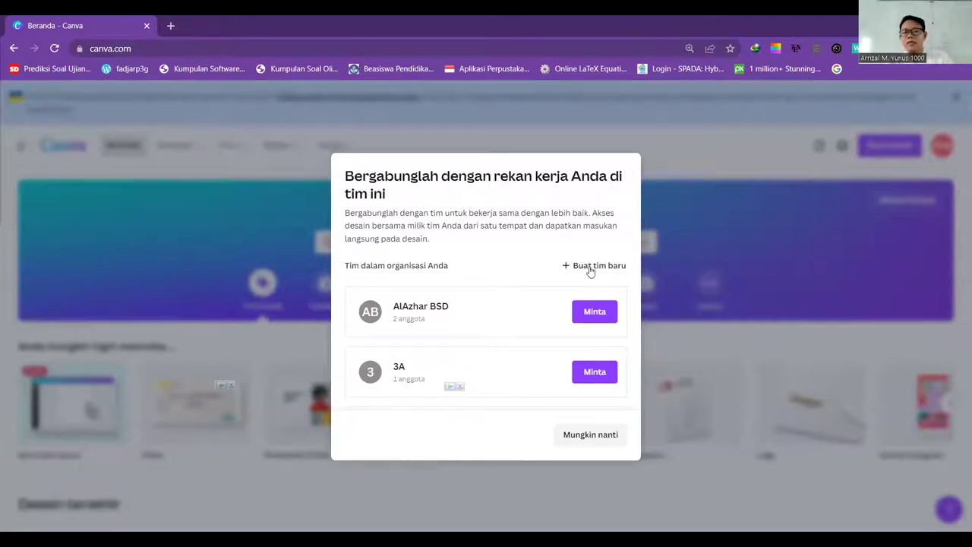
- Look through the organisation's teams offered for joining, from AlAzhar BSD to the end of the list
scroll(554, 343, "down", 5)
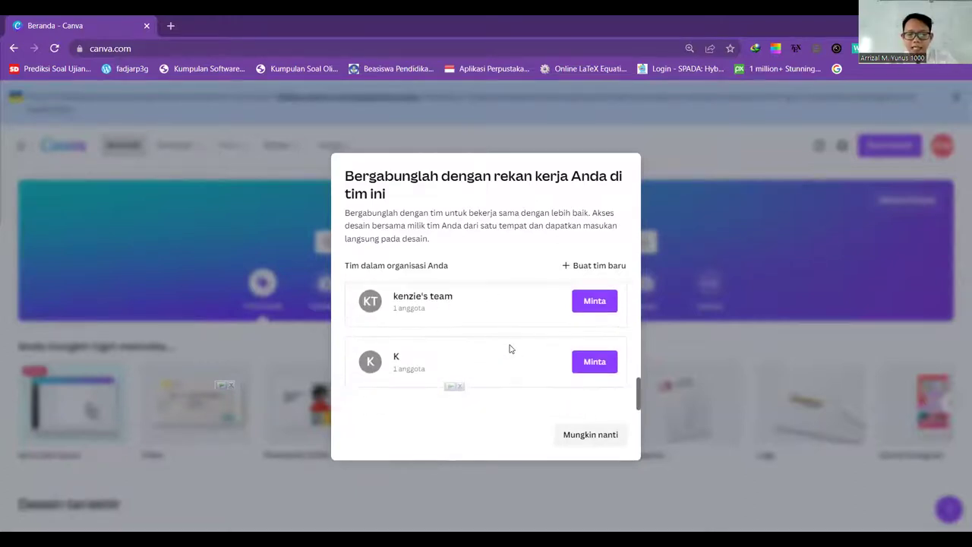
scroll(510, 349, "up", 5)
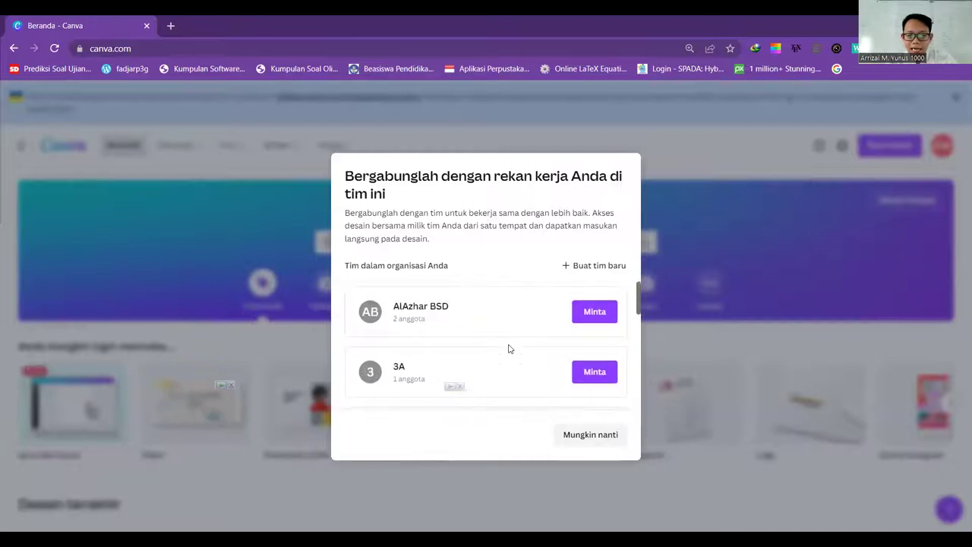
scroll(509, 343, "down", 5)
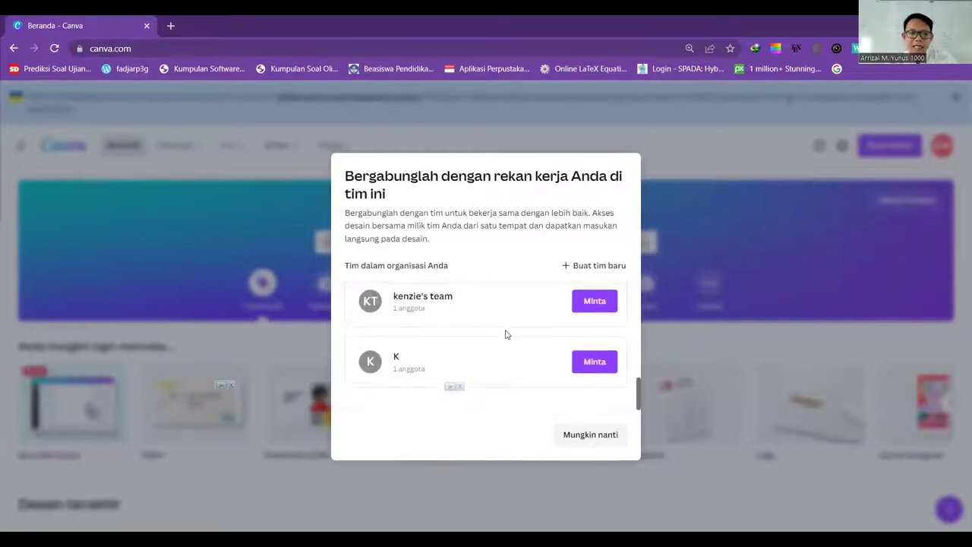
scroll(507, 334, "up", 5)
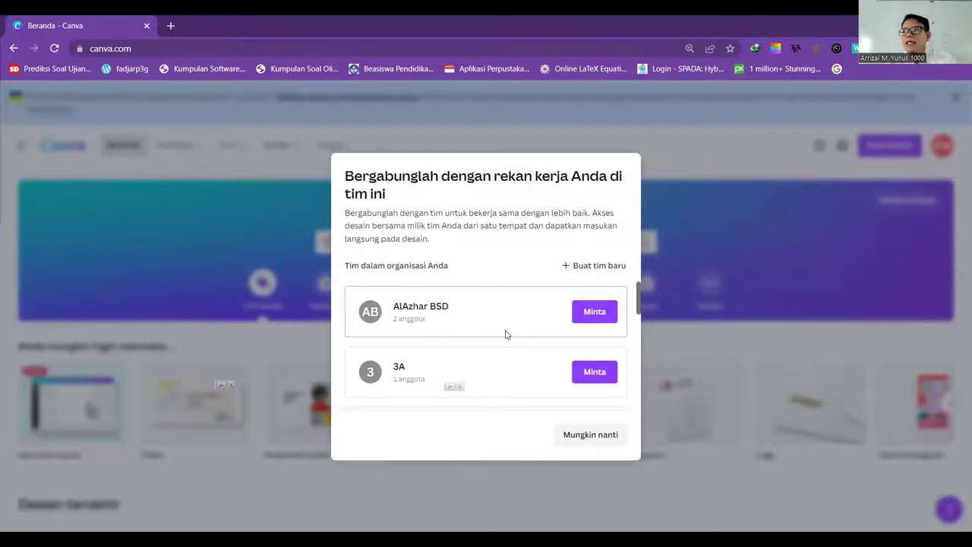
scroll(506, 335, "down", 2)
scroll(516, 338, "down", 3)
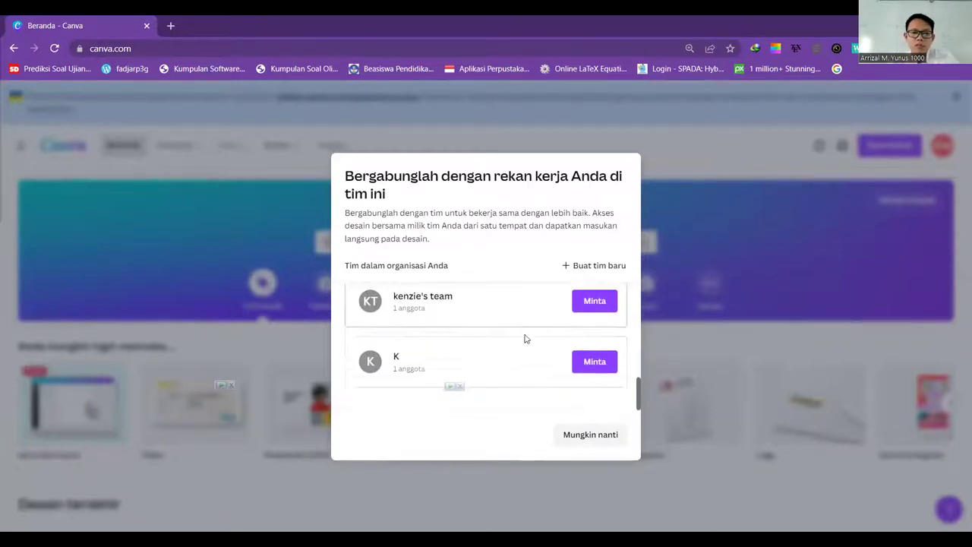
- Postpone joining a team and choose Guru as the purpose for using Canva
scroll(550, 362, "up", 1)
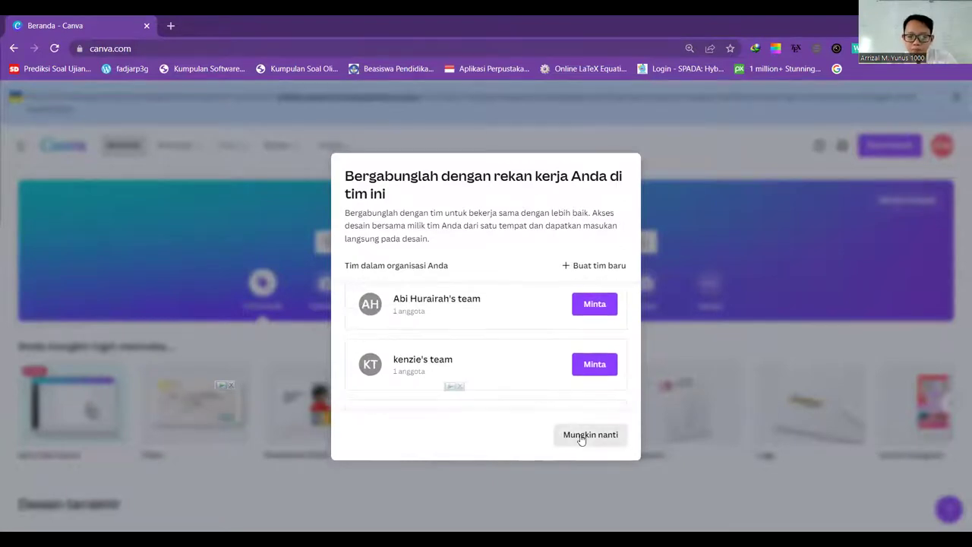
scroll(524, 380, "up", 1)
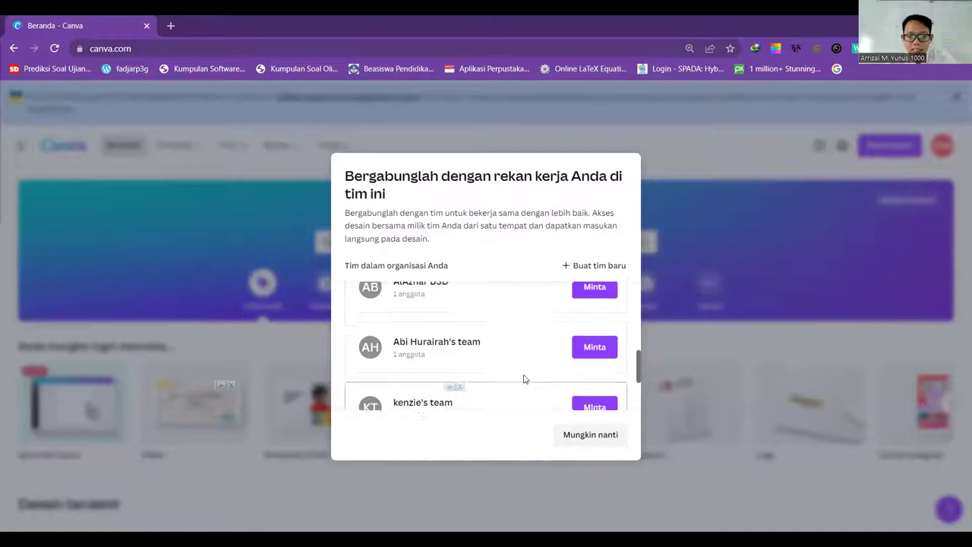
left_click(582, 437)
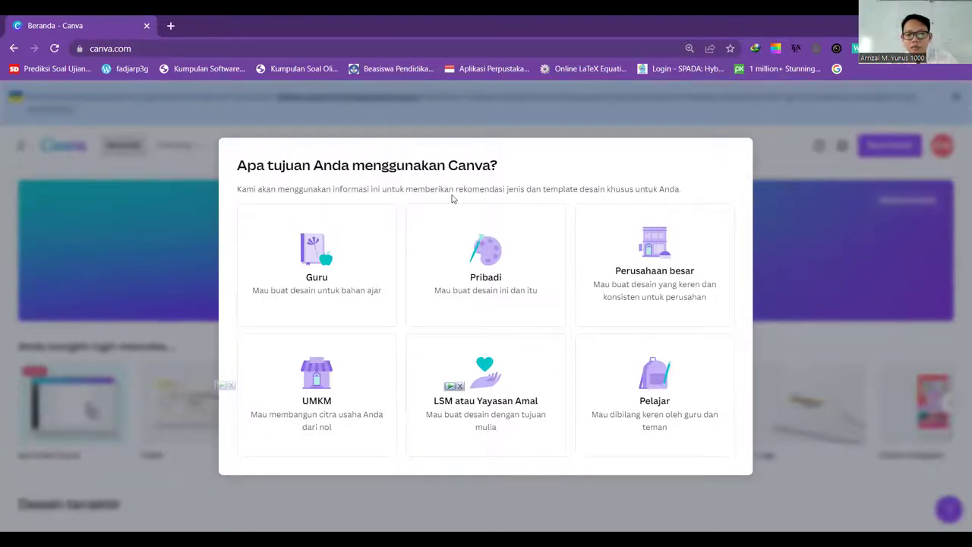
left_click(318, 270)
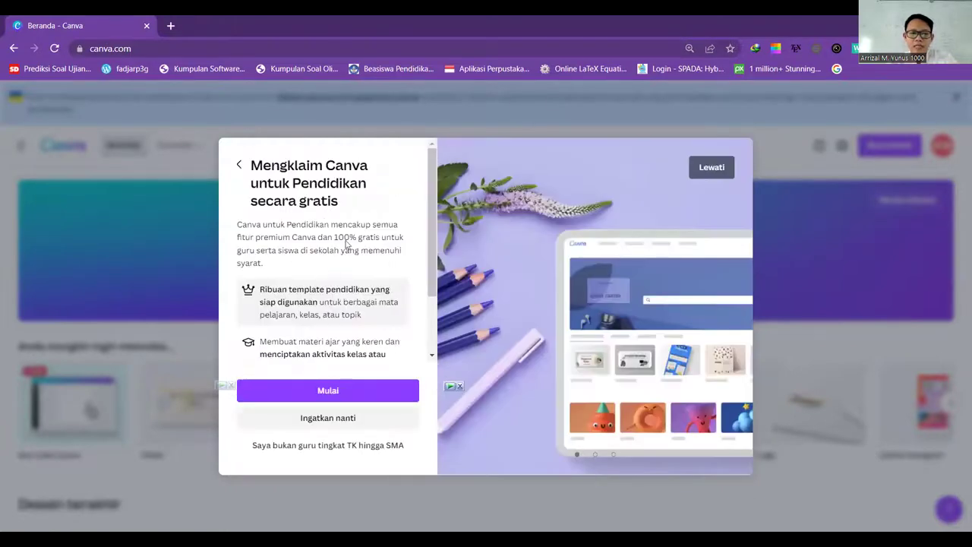
- Read through the listed benefits of claiming Canva untuk Pendidikan for free, with the page zoomed out to 80%
scroll(349, 250, "down", 2)
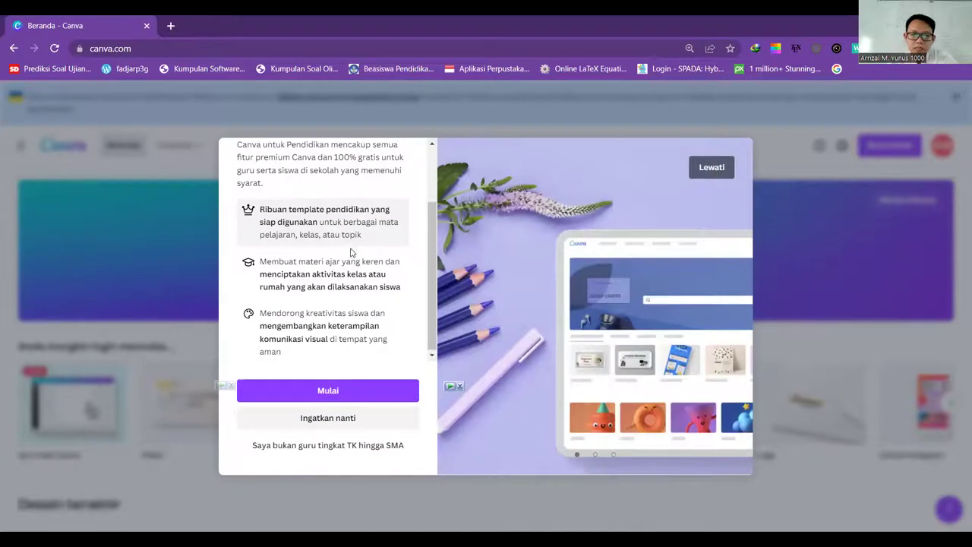
scroll(351, 252, "up", 2)
scroll(351, 252, "down", 2)
scroll(351, 252, "up", 2)
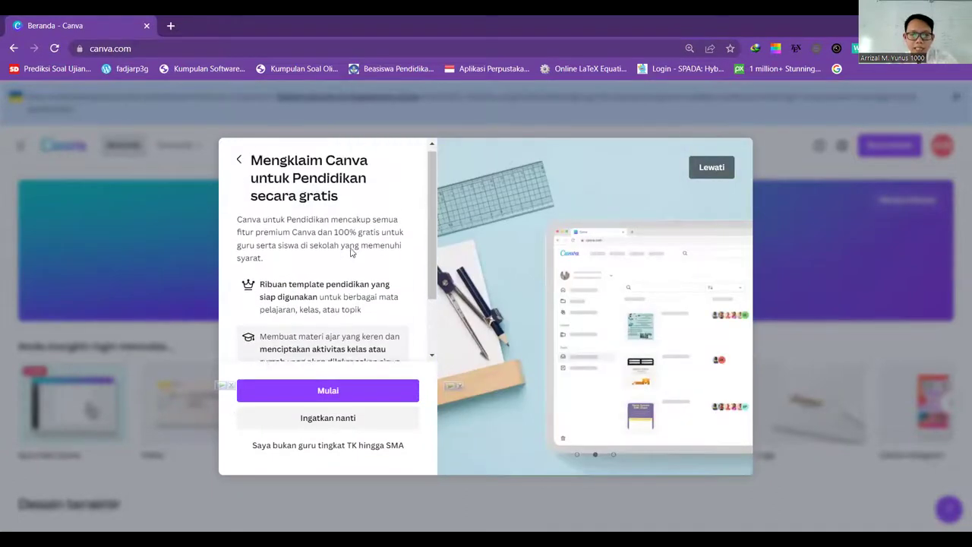
scroll(351, 252, "down", 2)
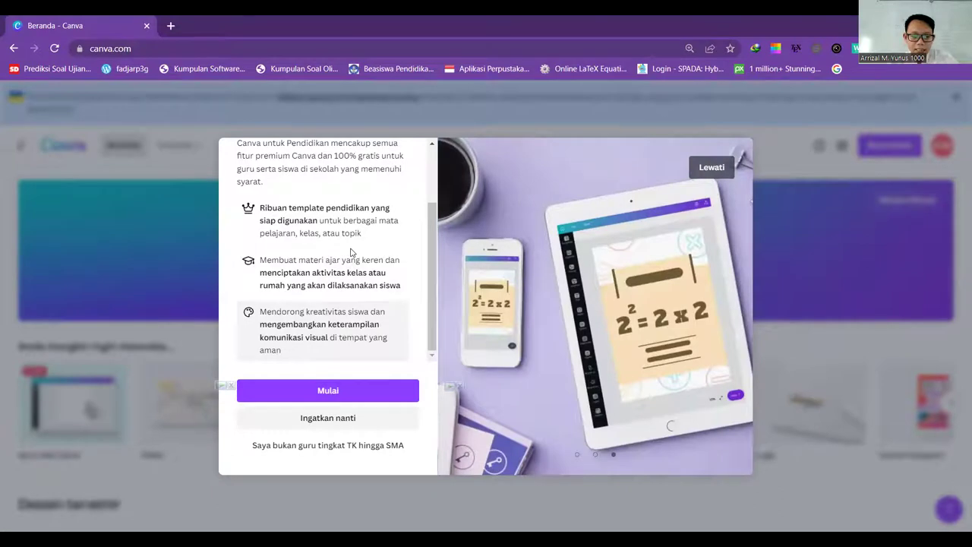
scroll(344, 259, "up", 2)
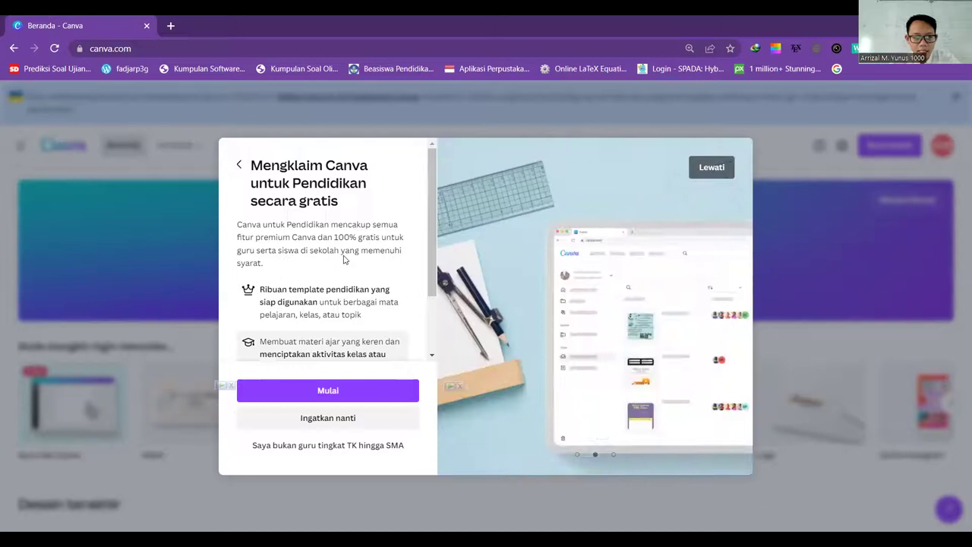
key("ctrl+minus")
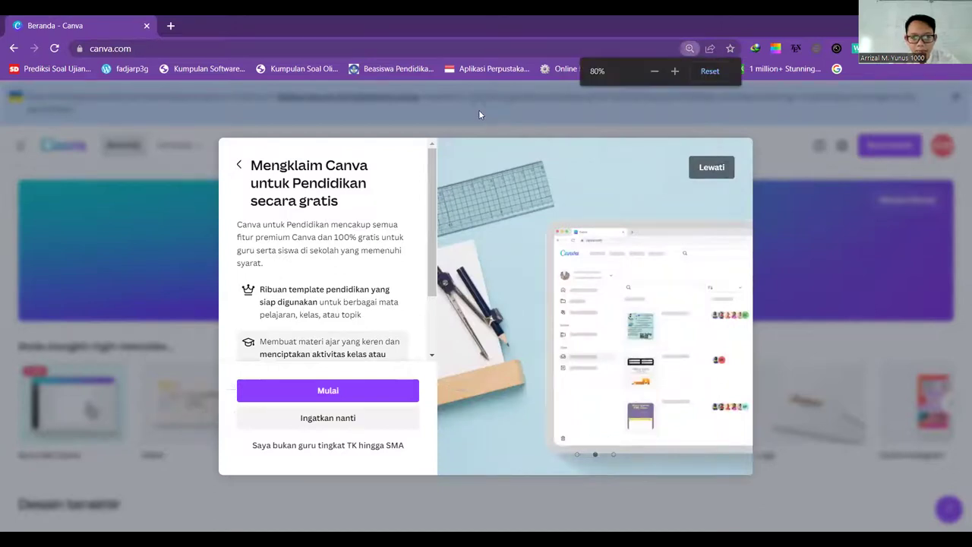
scroll(364, 256, "down", 2)
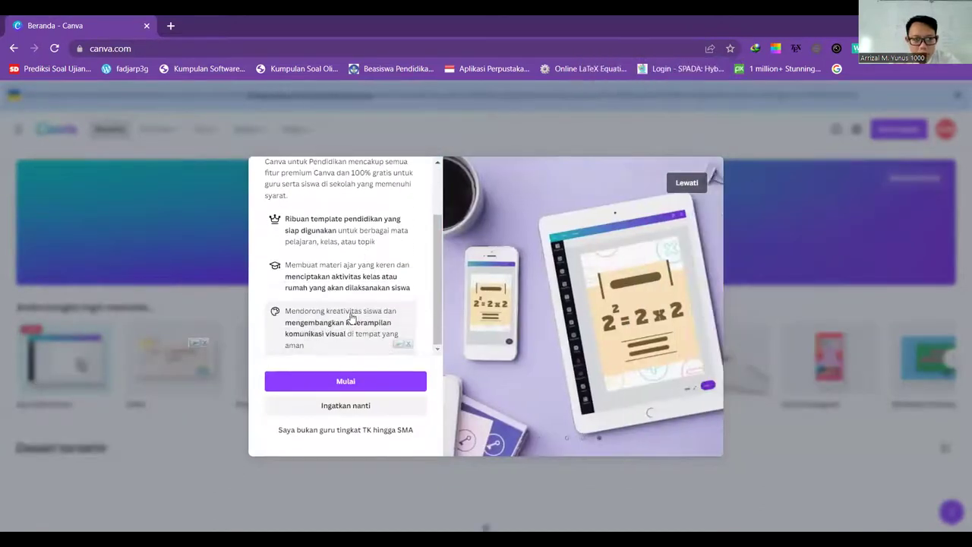
scroll(343, 309, "up", 2)
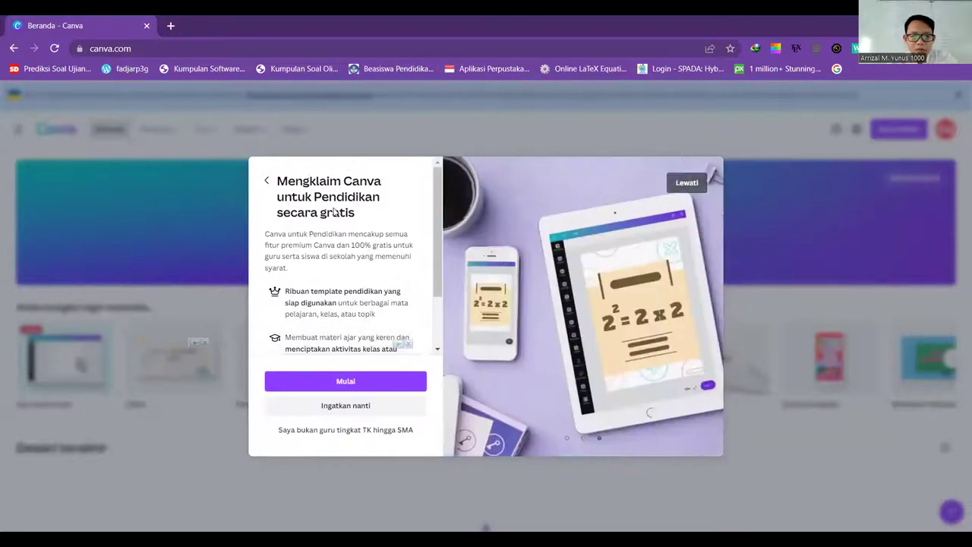
scroll(328, 257, "down", 2)
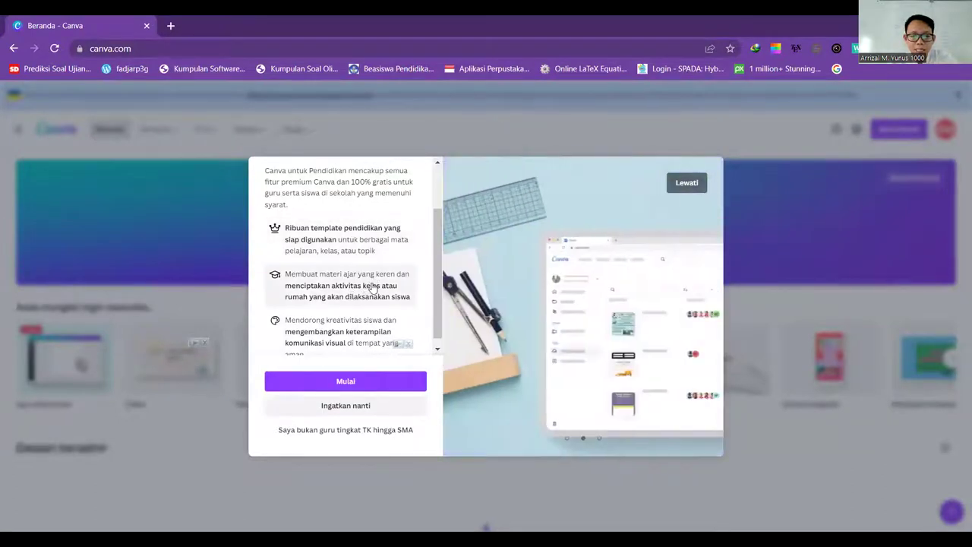
scroll(372, 333, "up", 2)
scroll(371, 323, "down", 2)
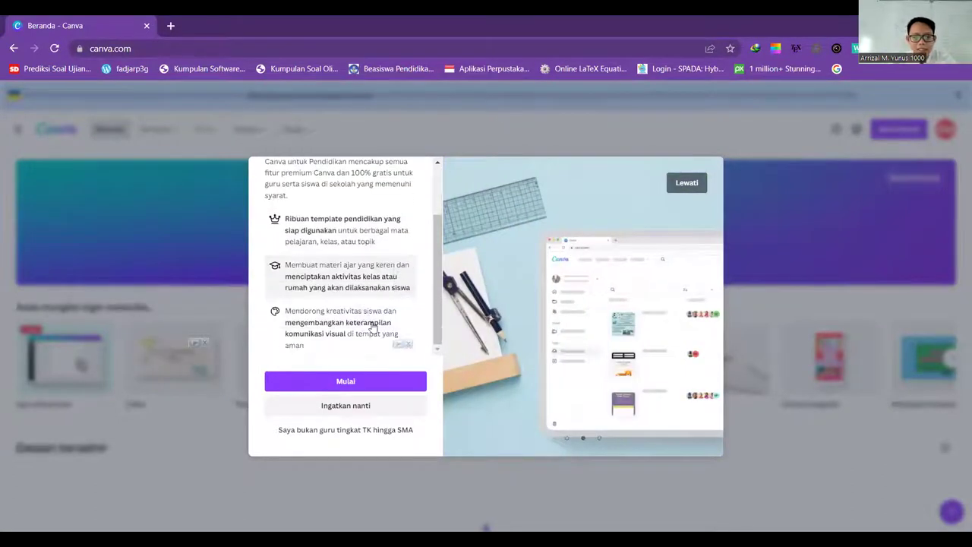
- Start the free Canva untuk Pendidikan claim and enter SD Islam Al-Azhar BSD as the school name
left_click(357, 381)
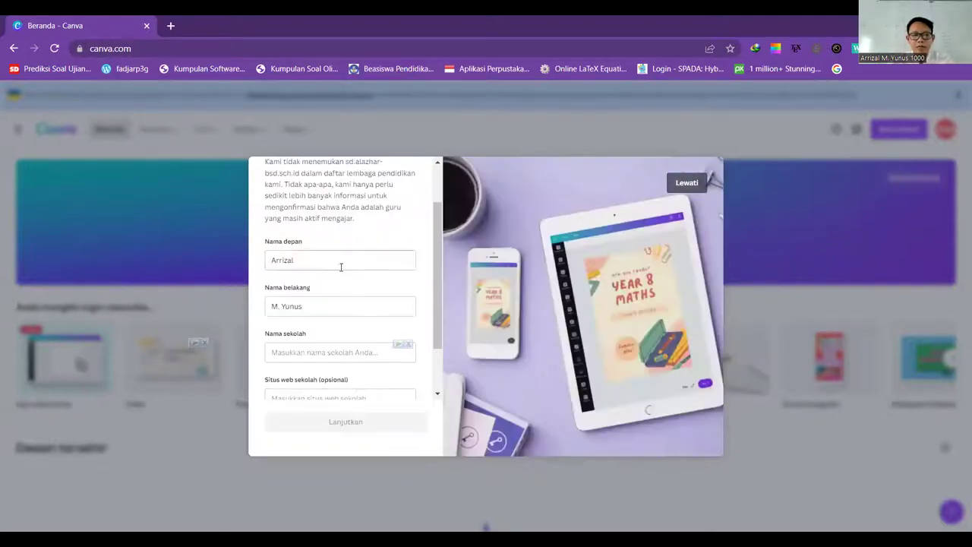
left_click(342, 268)
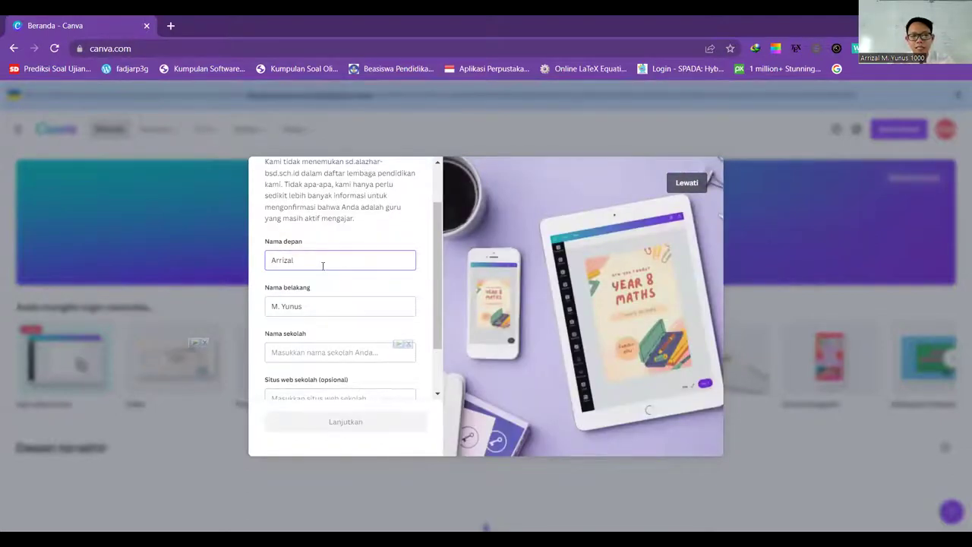
scroll(313, 228, "down", 2)
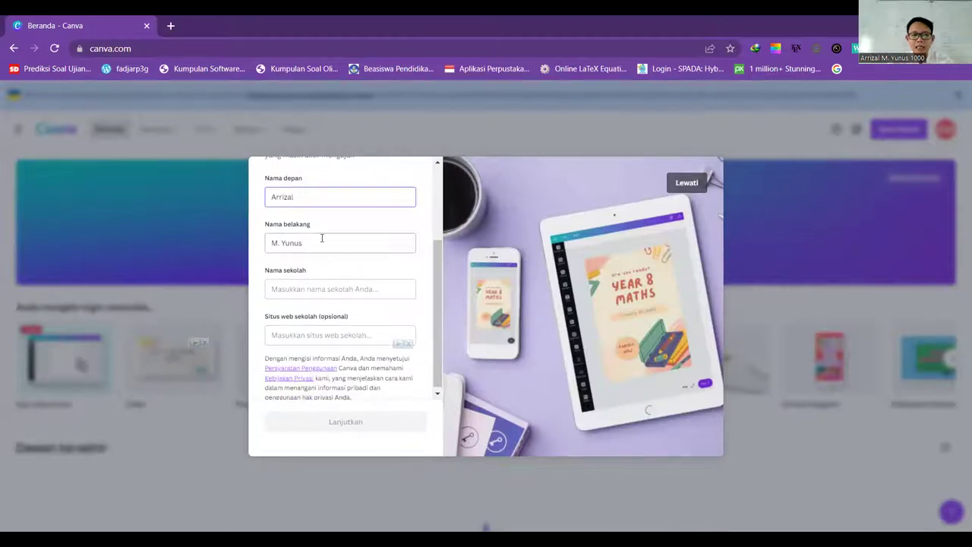
left_click(323, 242)
left_click(321, 285)
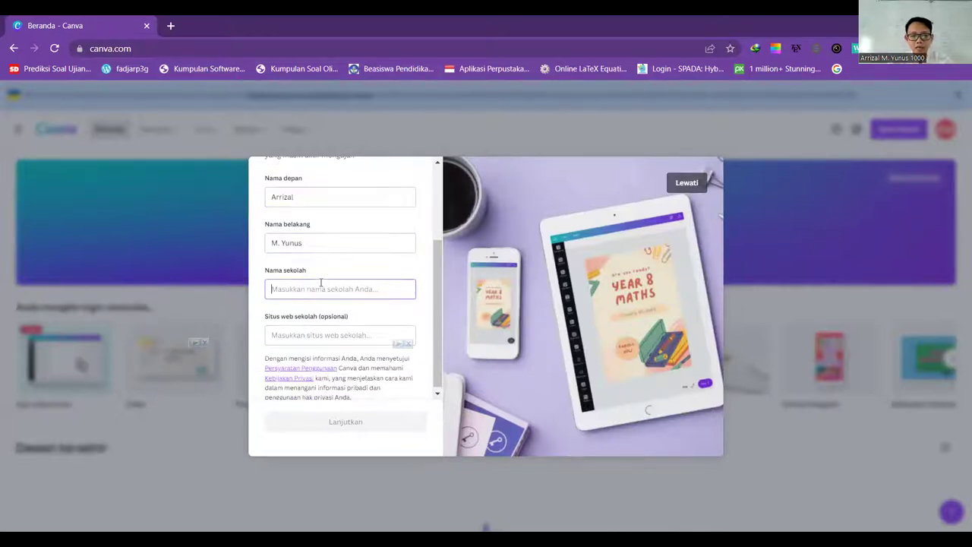
type("SD Islam Al-Azhar BSD")
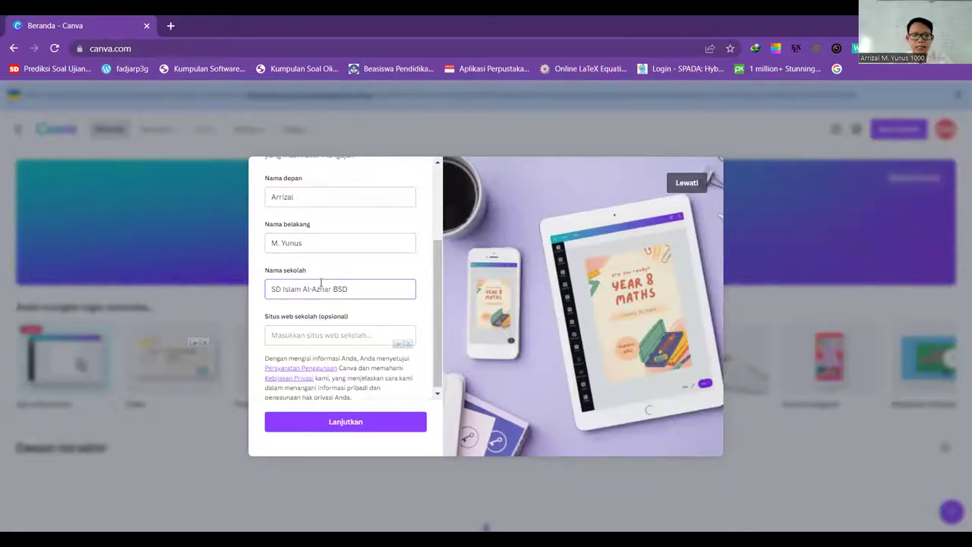
left_click(316, 333)
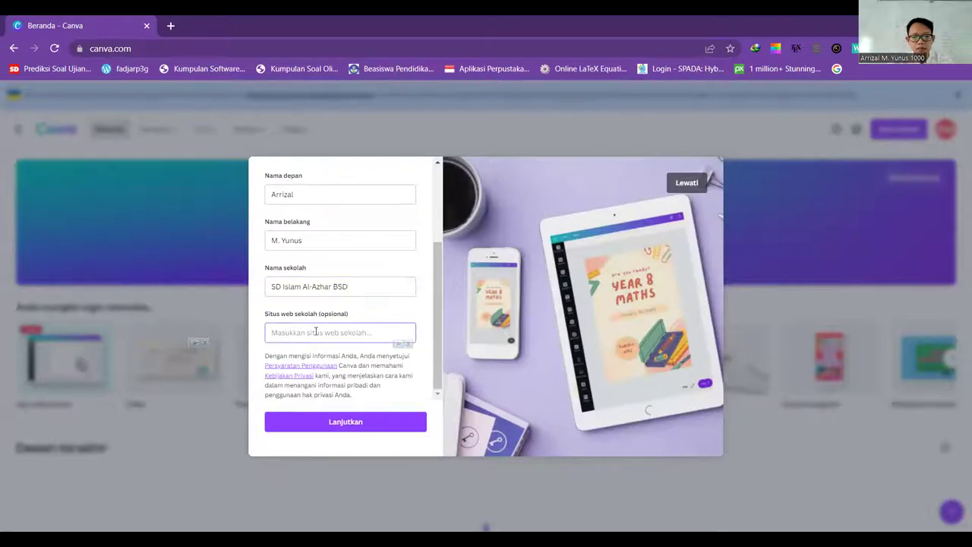
type("alazhar-bsd.sch.id")
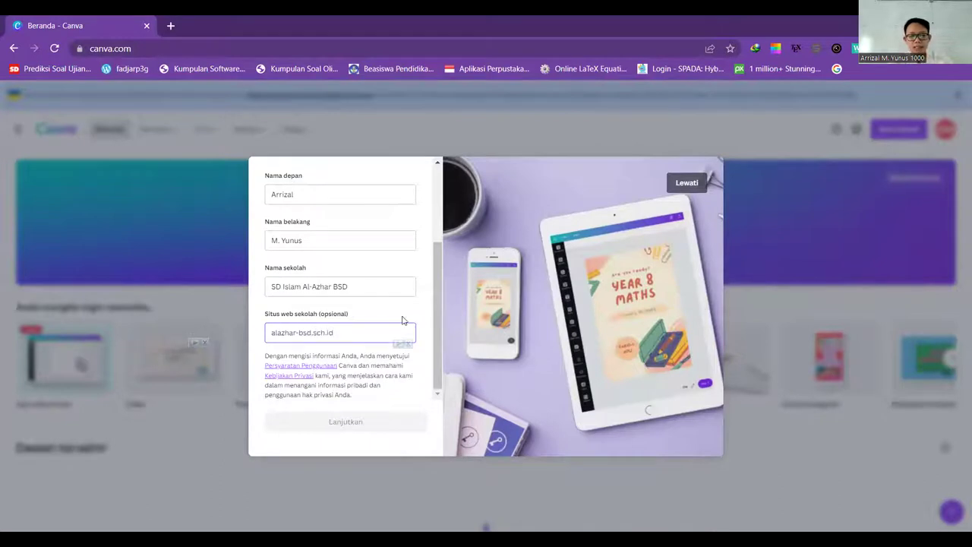
left_click(358, 351)
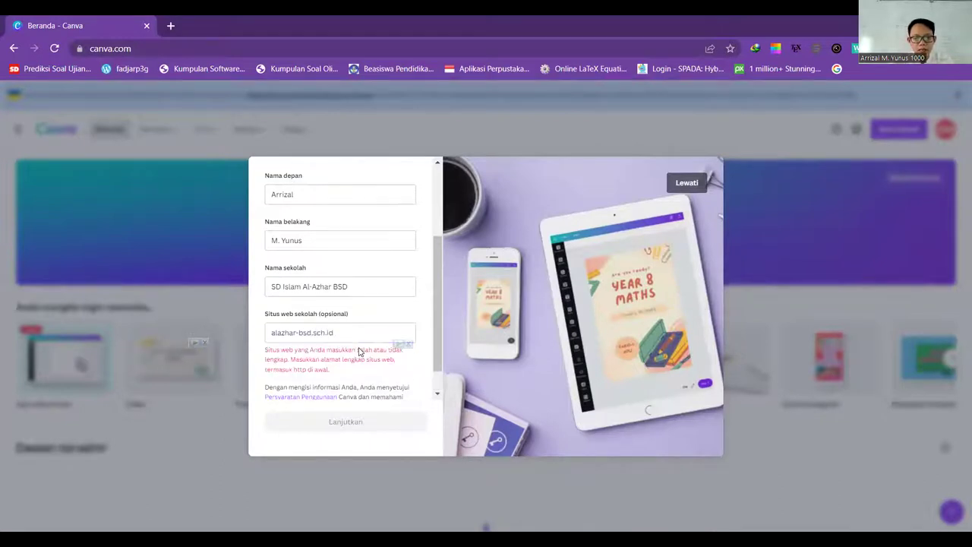
left_click(353, 330)
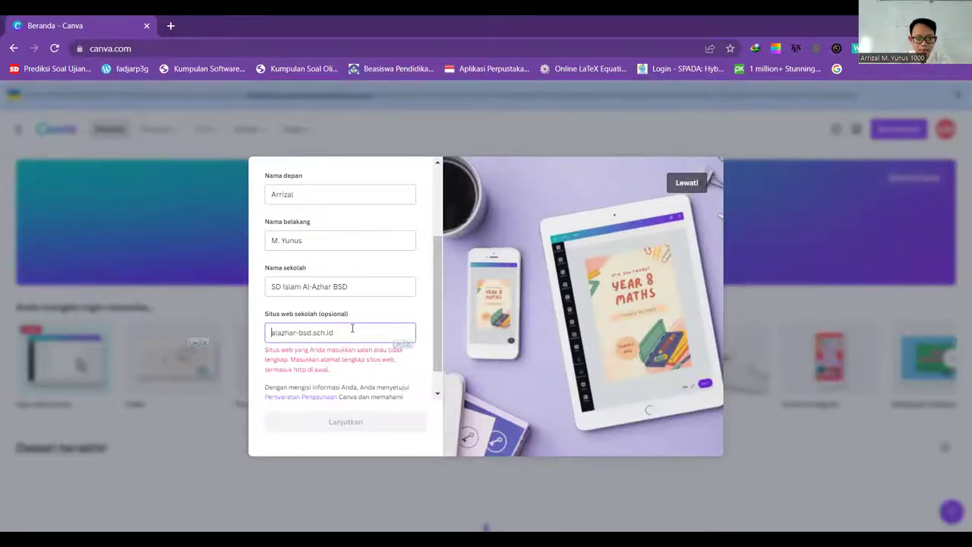
type("http://www")
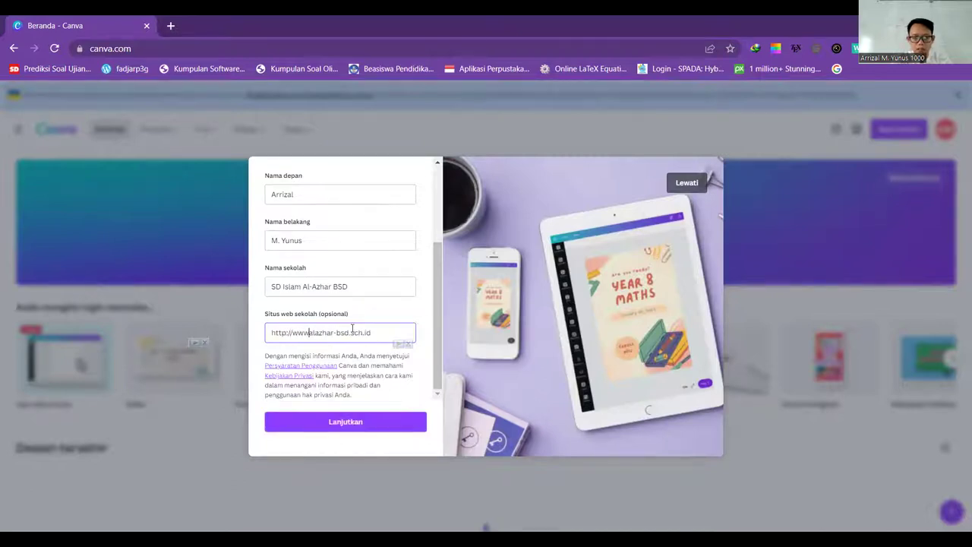
type(".")
left_click(393, 326)
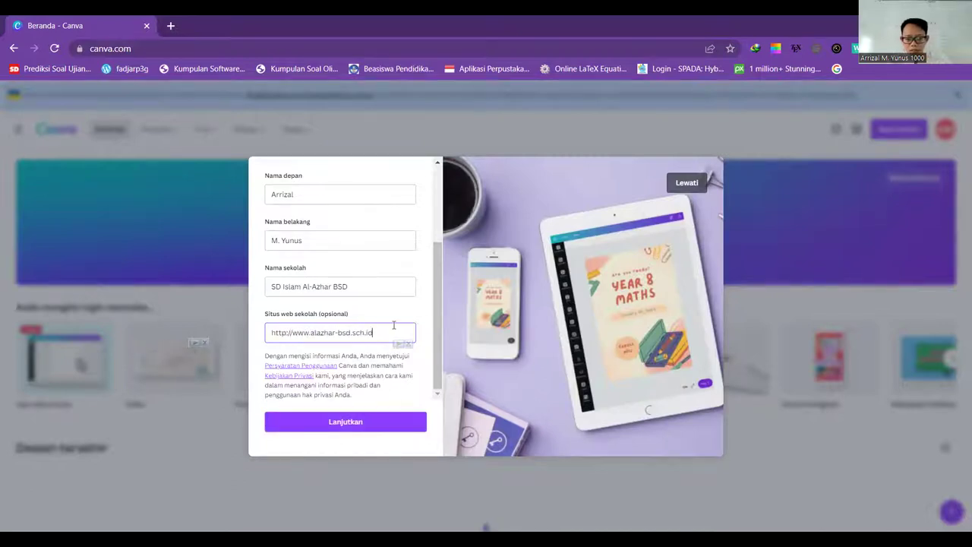
left_click(382, 357)
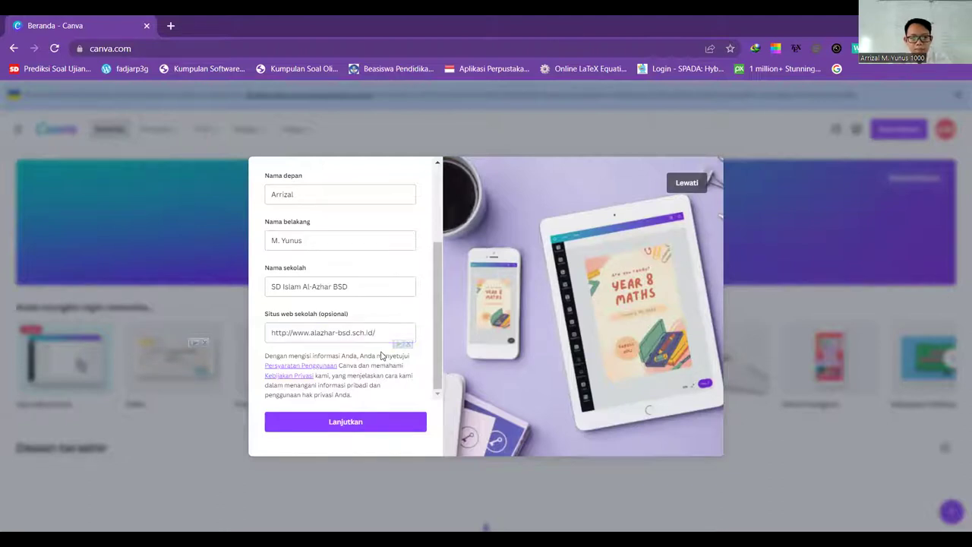
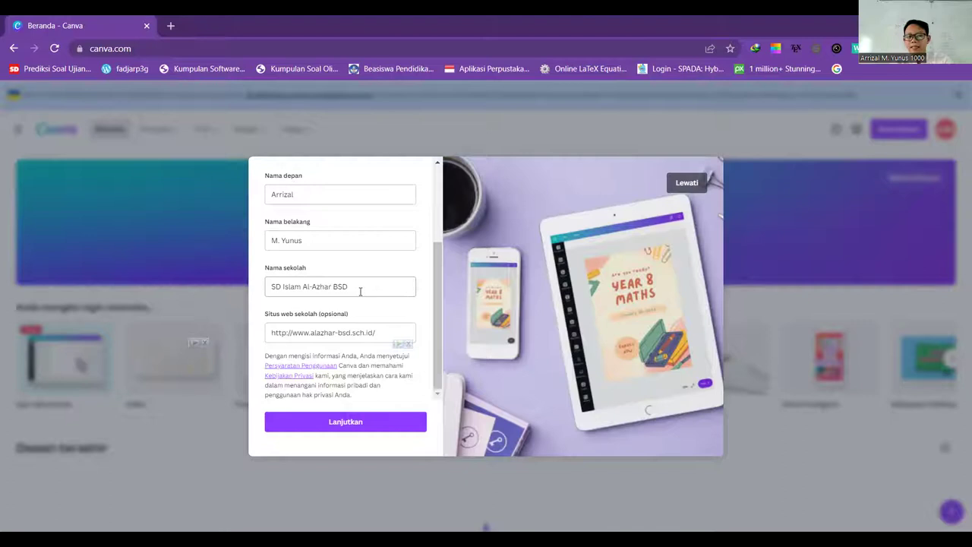
key("Return")
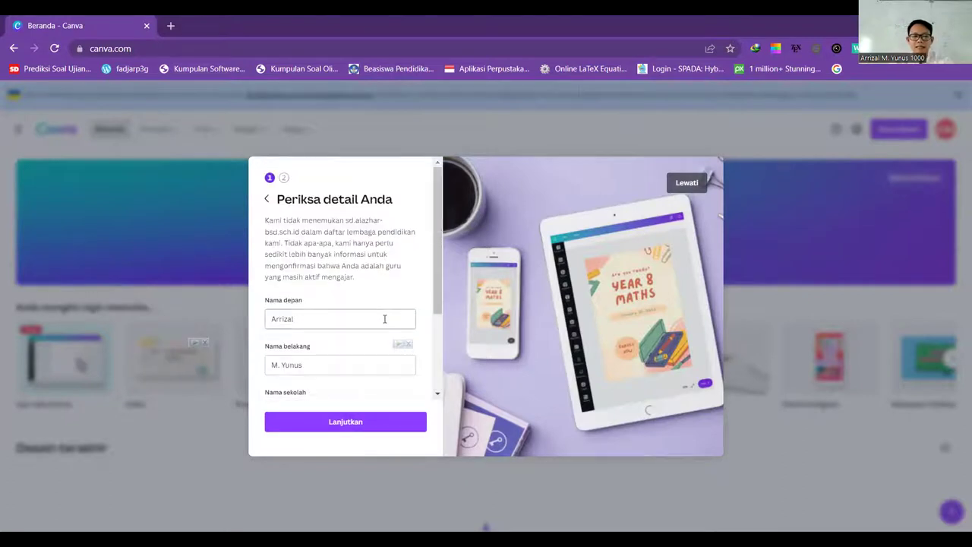
scroll(384, 320, "down", 2)
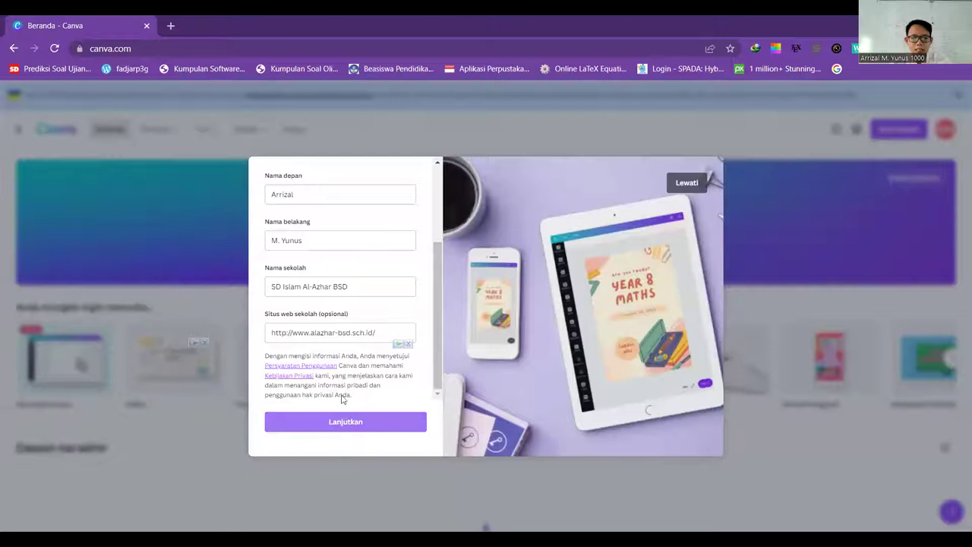
left_click(311, 332)
double_click(288, 332)
left_click(290, 332)
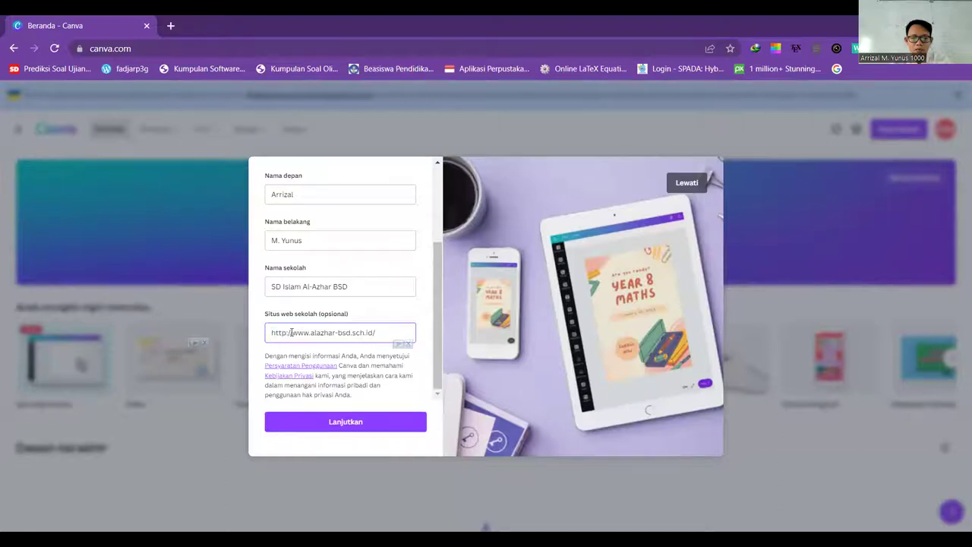
left_click_drag(291, 332, 240, 332)
key("BackSpace")
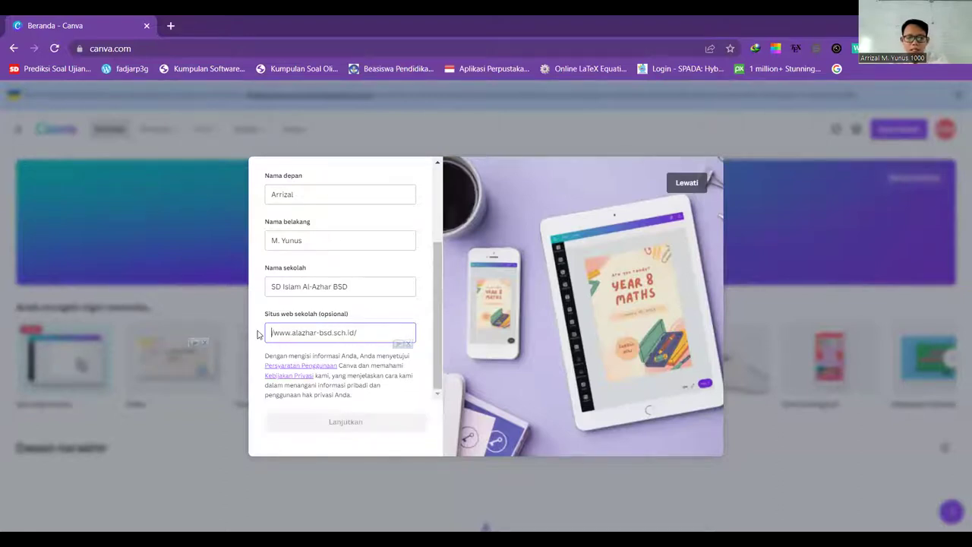
key("BackSpace")
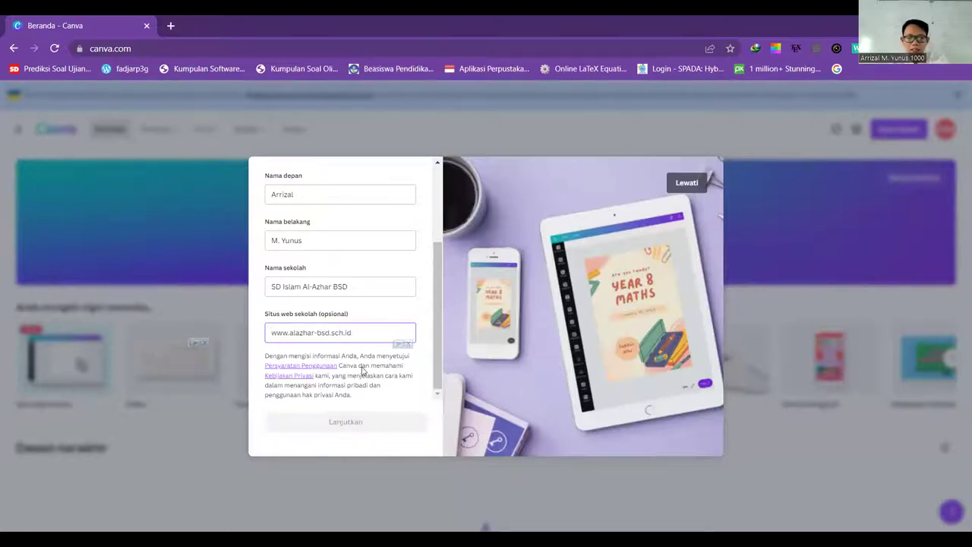
left_click(372, 354)
left_click(269, 332)
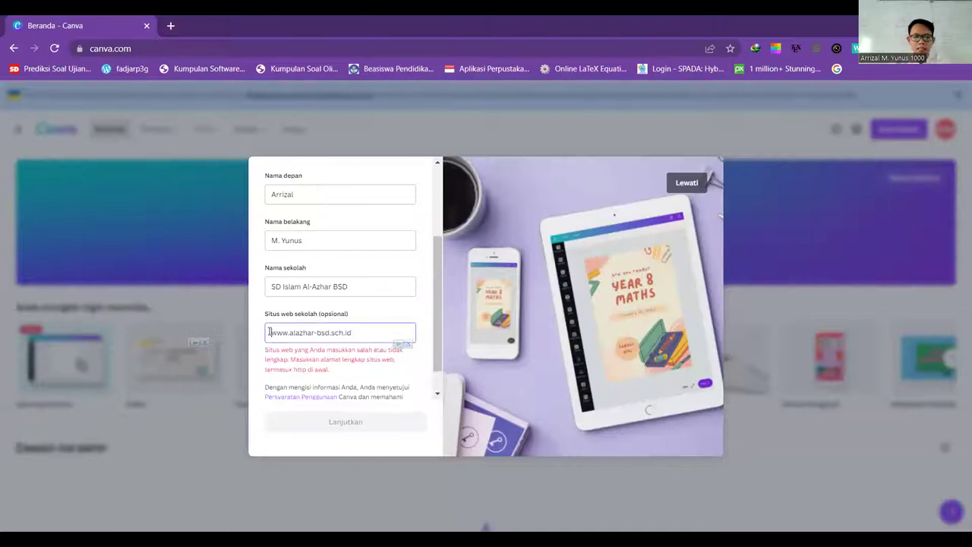
type("http")
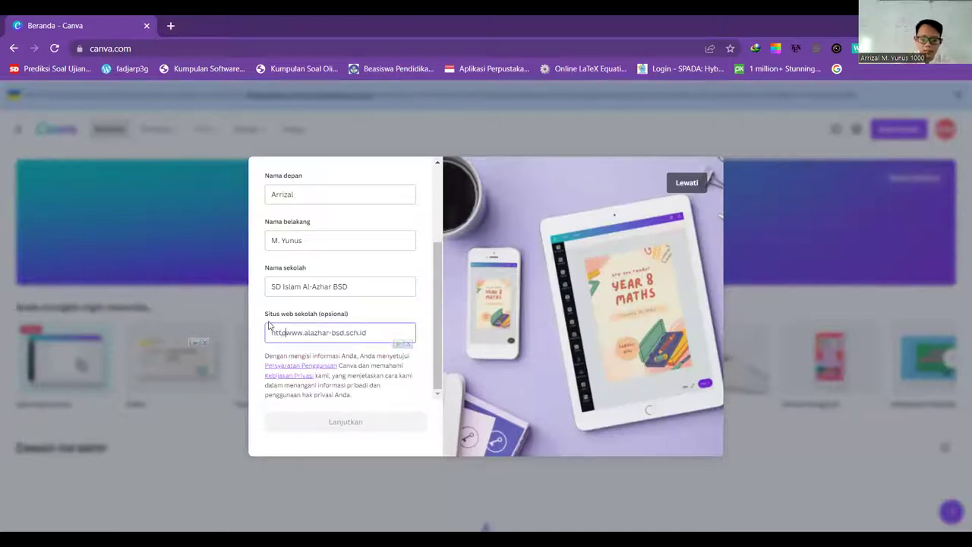
type("://")
left_click(378, 329)
left_click(376, 349)
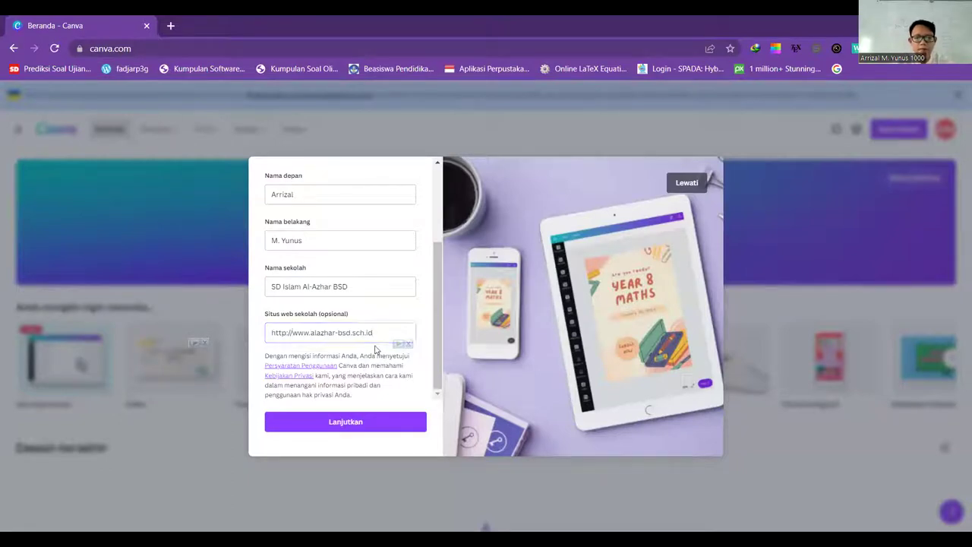
left_click(358, 422)
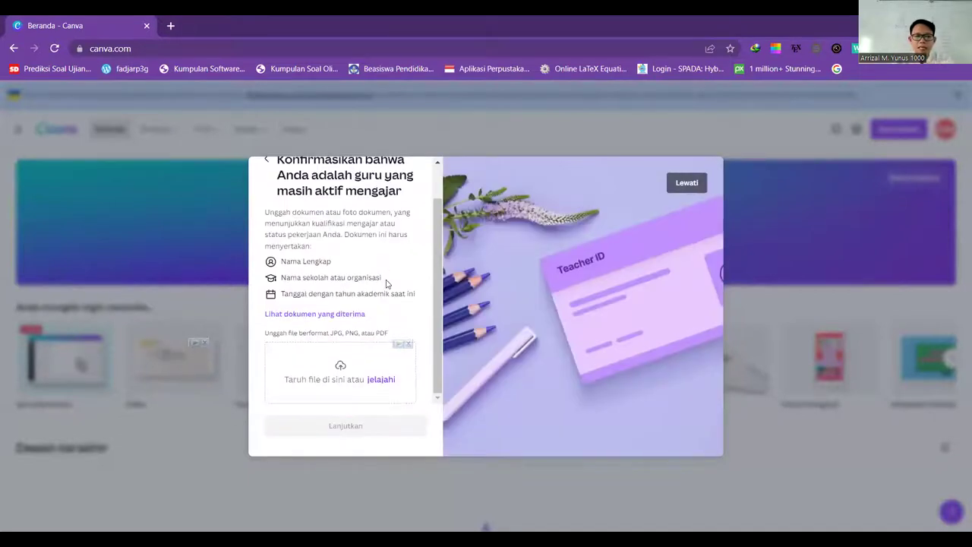
- Review the document requirements, and recheck the school website in the teacher details before continuing to the document upload again
scroll(388, 280, "up", 2)
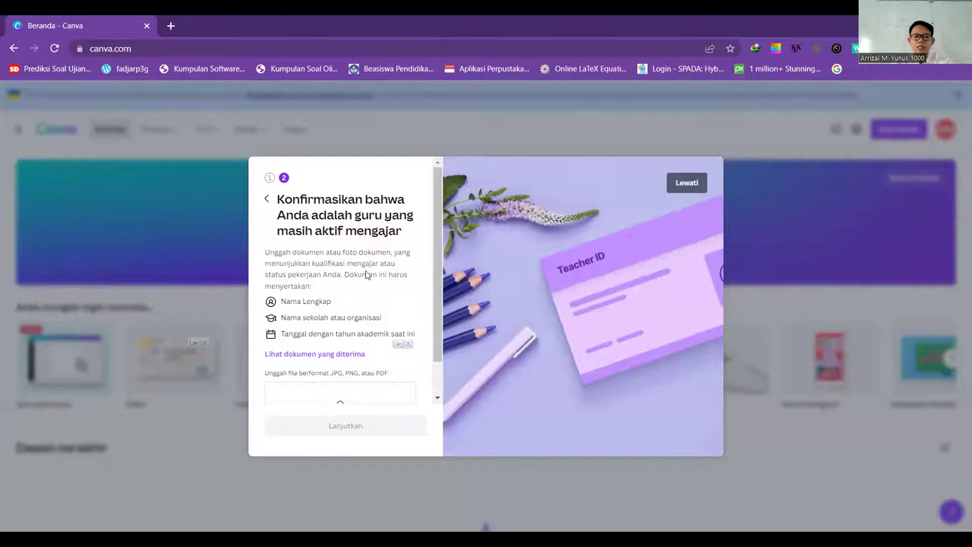
scroll(351, 287, "down", 1)
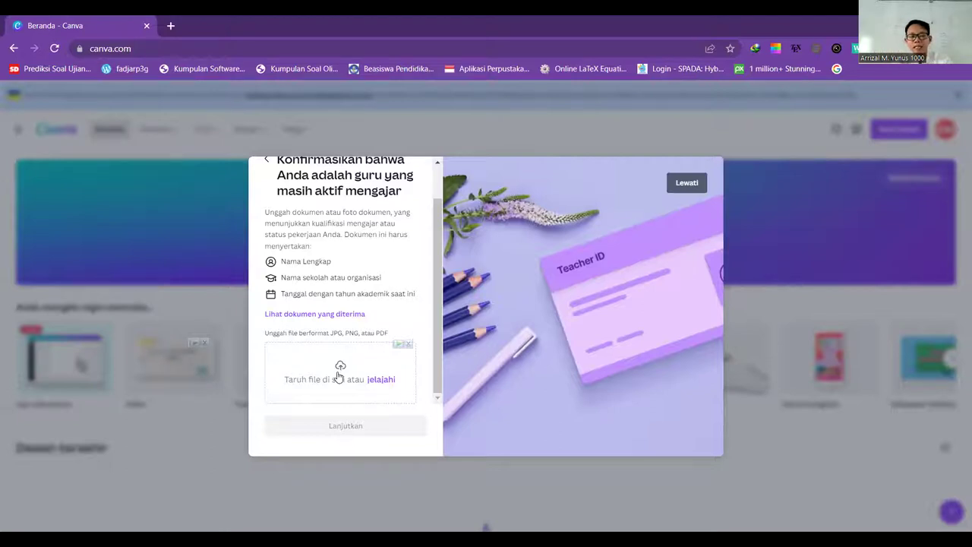
left_click(269, 164)
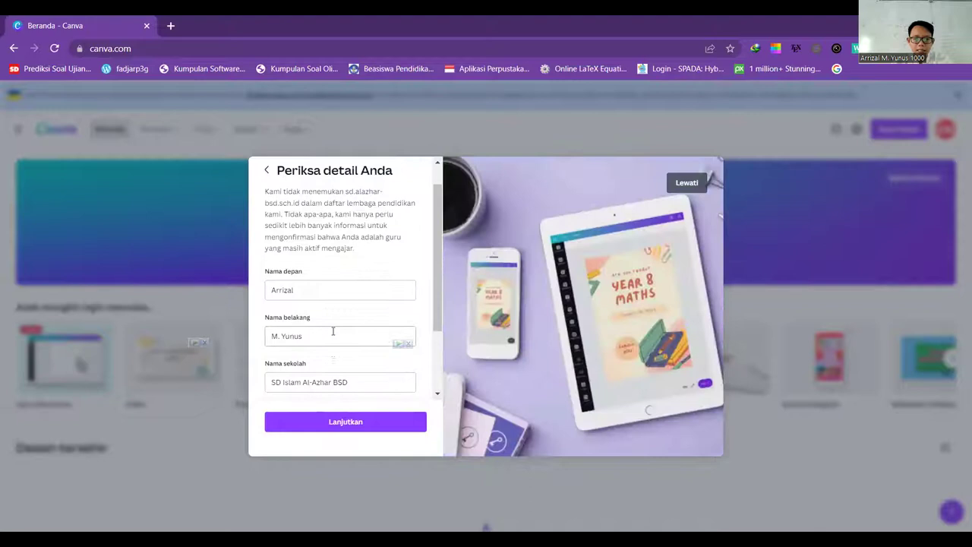
scroll(332, 332, "down", 2)
left_click_drag(375, 332, 256, 332)
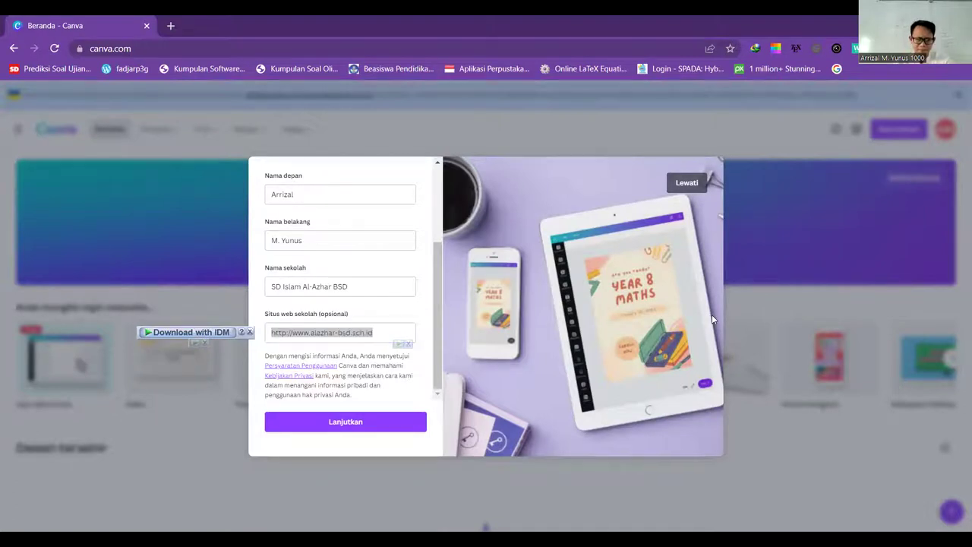
left_click(387, 334)
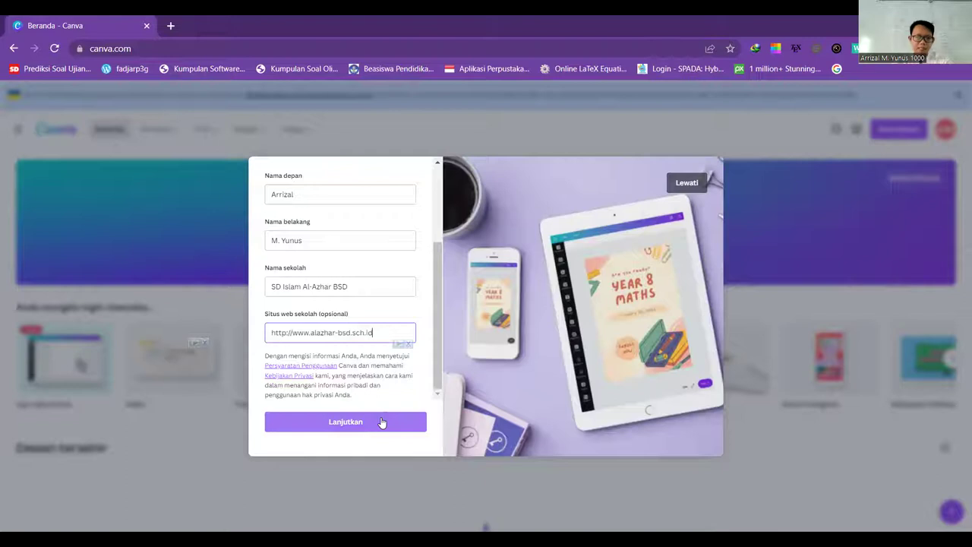
left_click(382, 423)
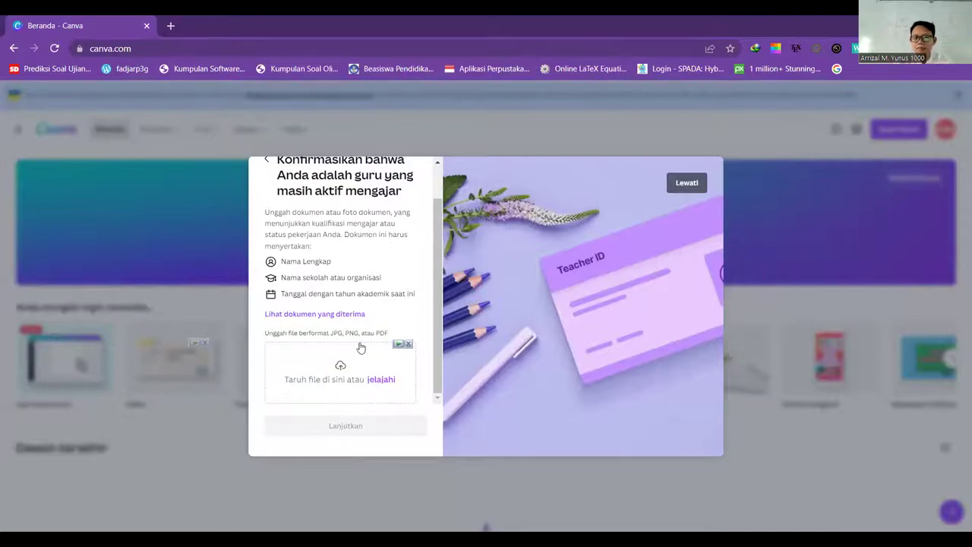
- Skip the teacher document upload after reviewing the active-teacher confirmation requirements
scroll(358, 357, "up", 1)
scroll(367, 402, "down", 1)
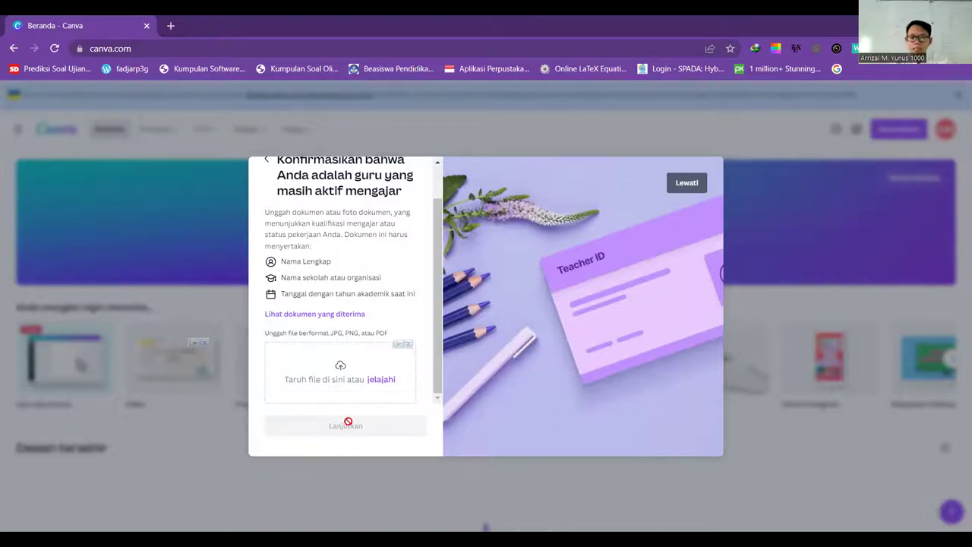
left_click(687, 184)
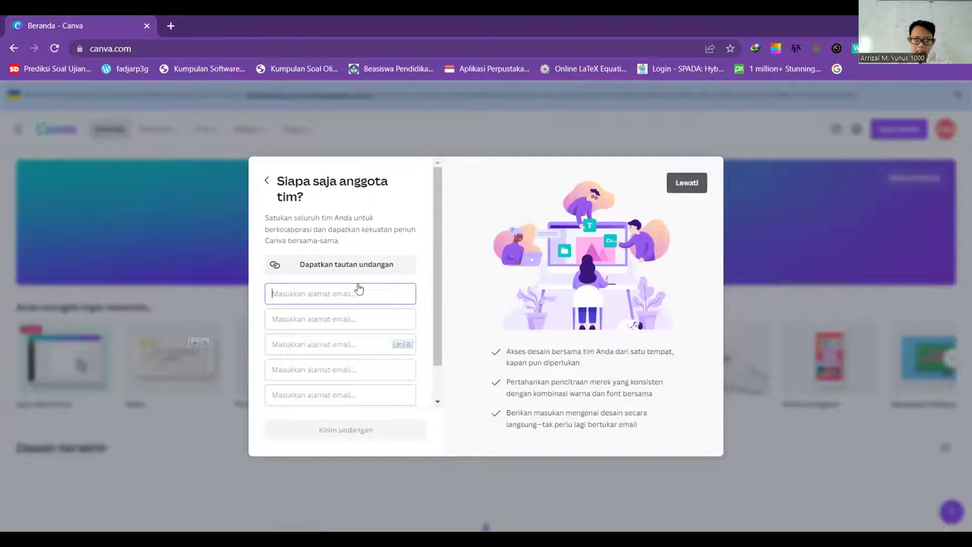
- Skip inviting team members and postpone the Canva email subscription to reach the home page
scroll(354, 293, "down", 1)
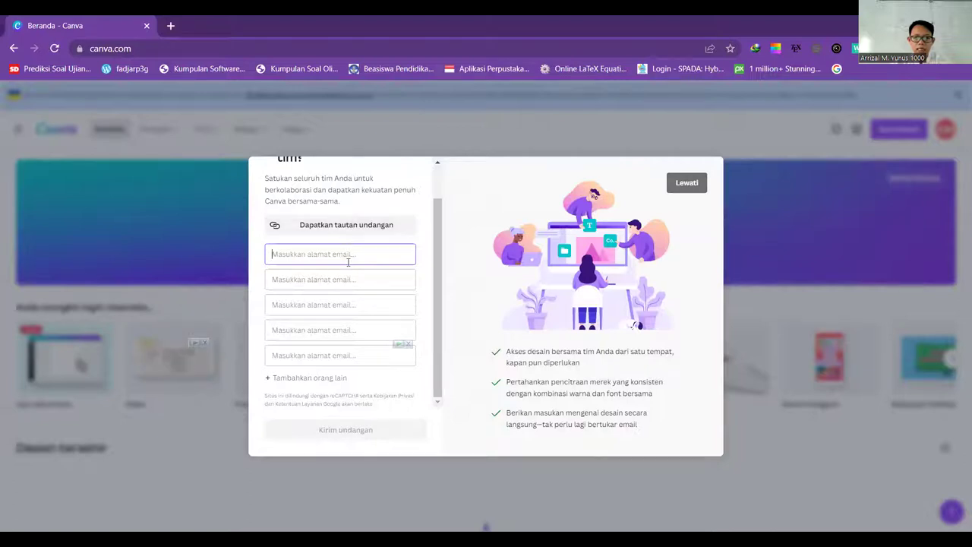
scroll(355, 252, "up", 1)
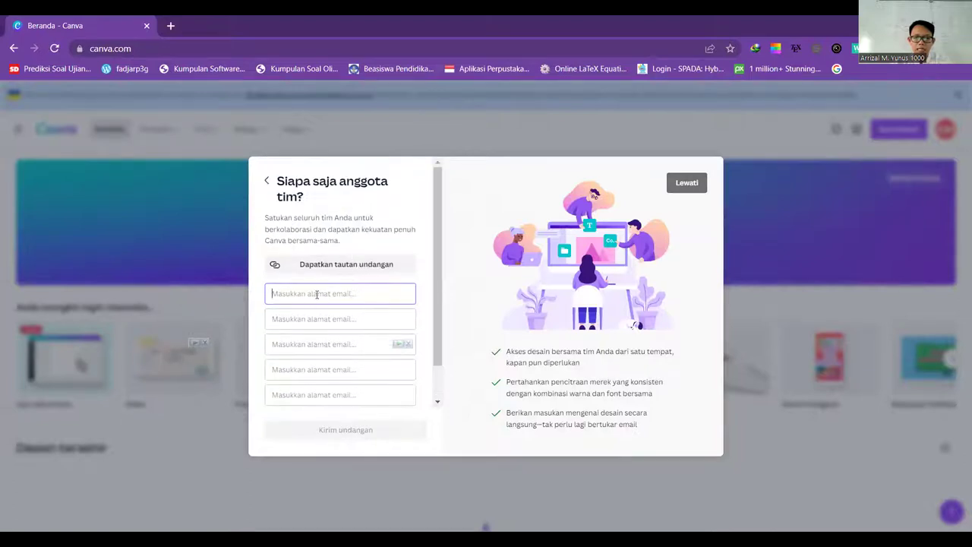
scroll(317, 295, "down", 1)
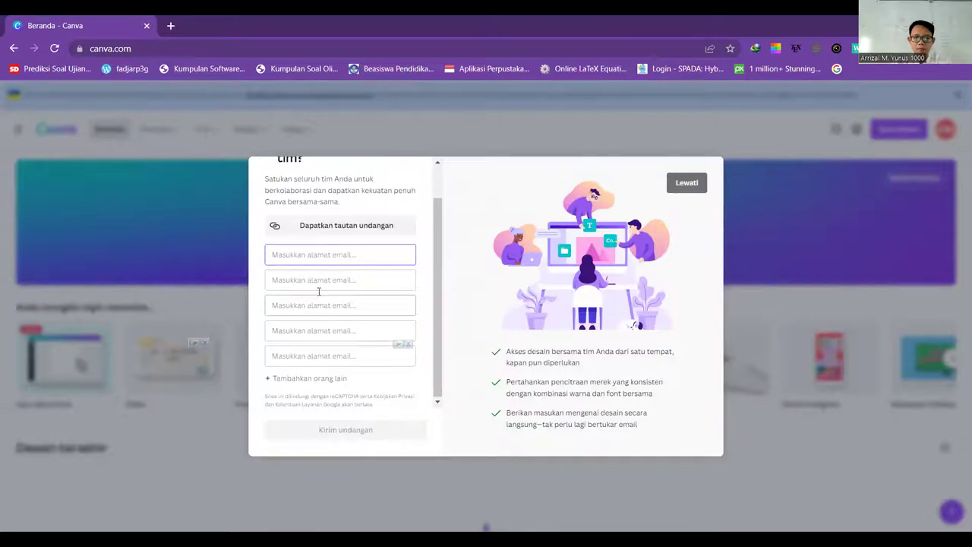
scroll(330, 251, "up", 1)
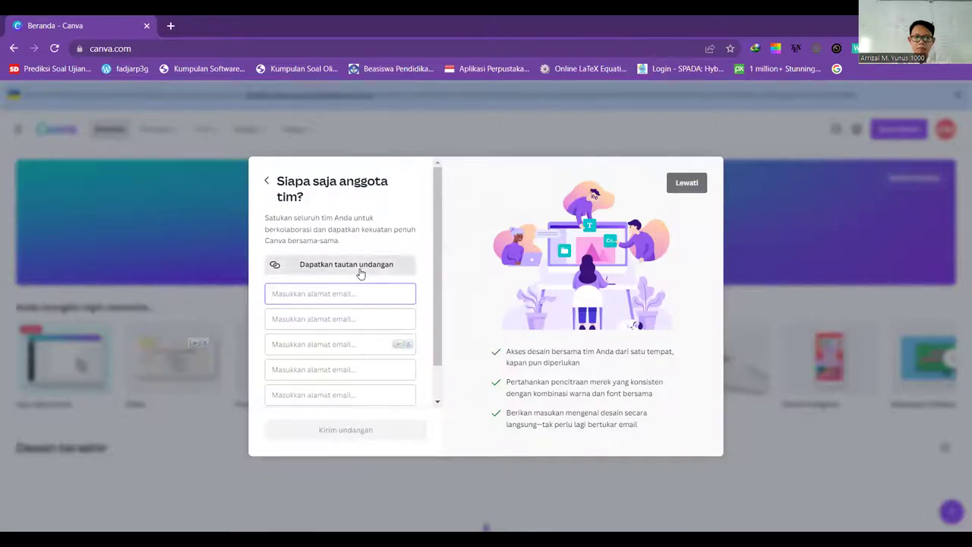
left_click(688, 184)
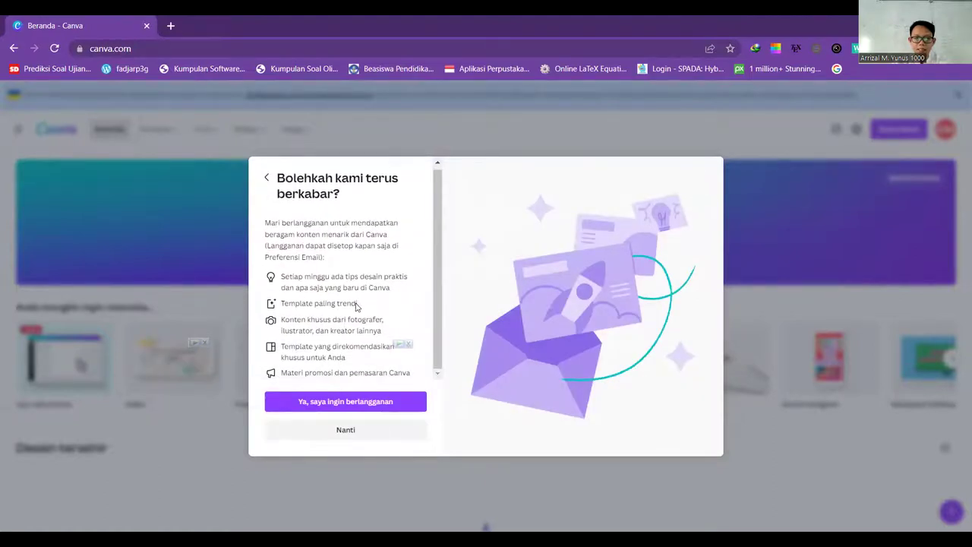
left_click(348, 433)
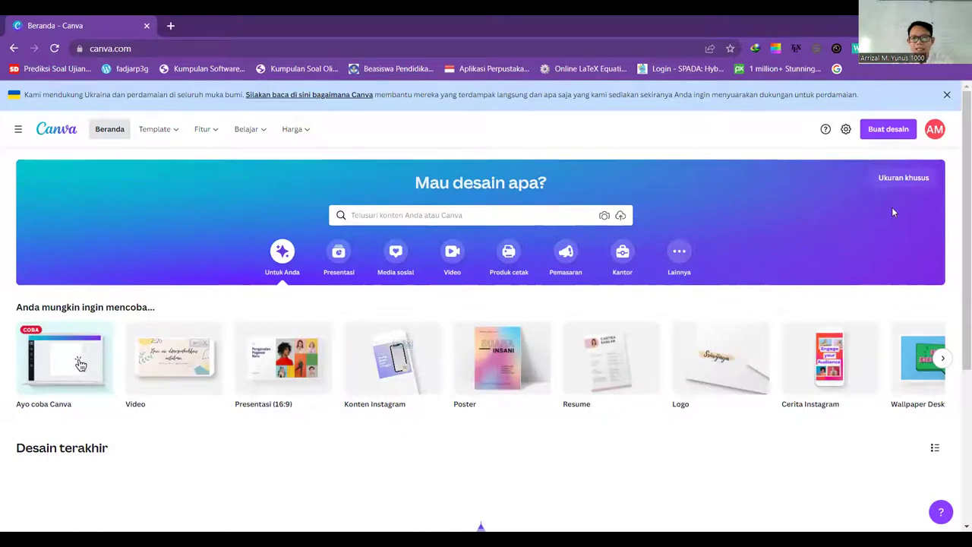
- Open the account settings and show the free Canva untuk Pendidikan registration option under Penagihan & Tim
left_click(935, 131)
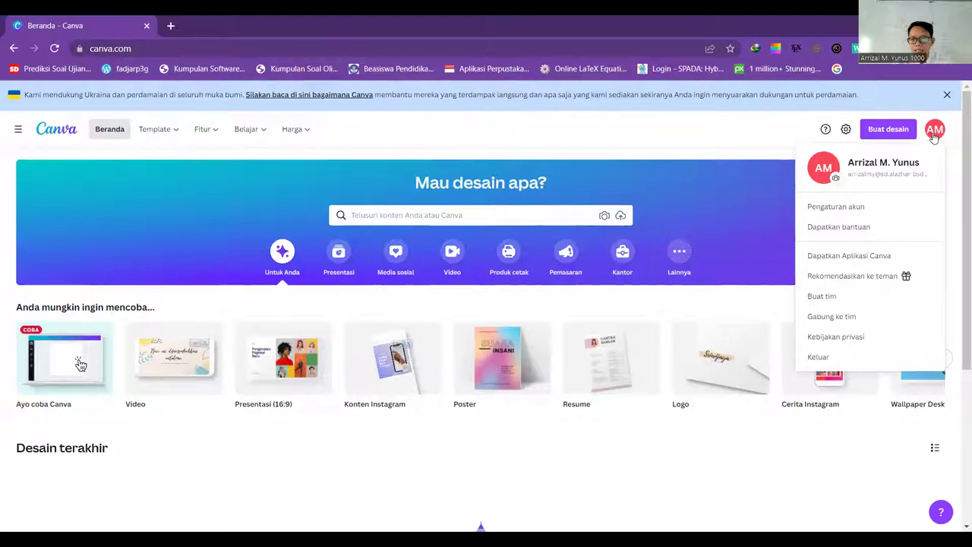
left_click(867, 218)
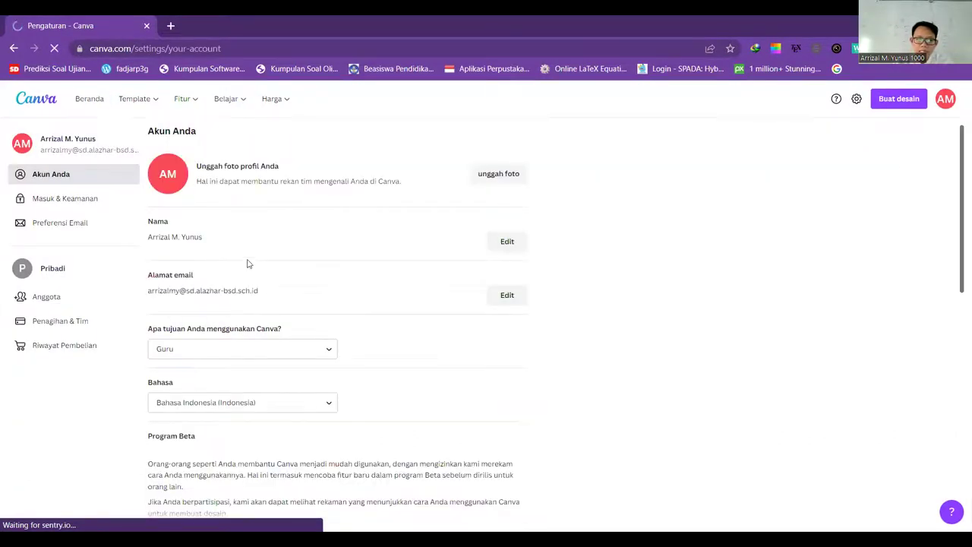
left_click(69, 323)
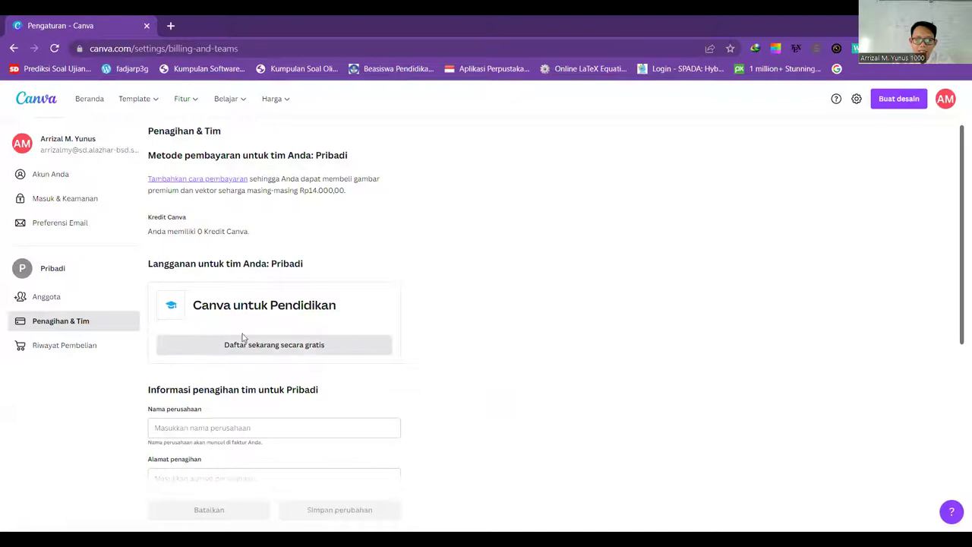
left_click(210, 348)
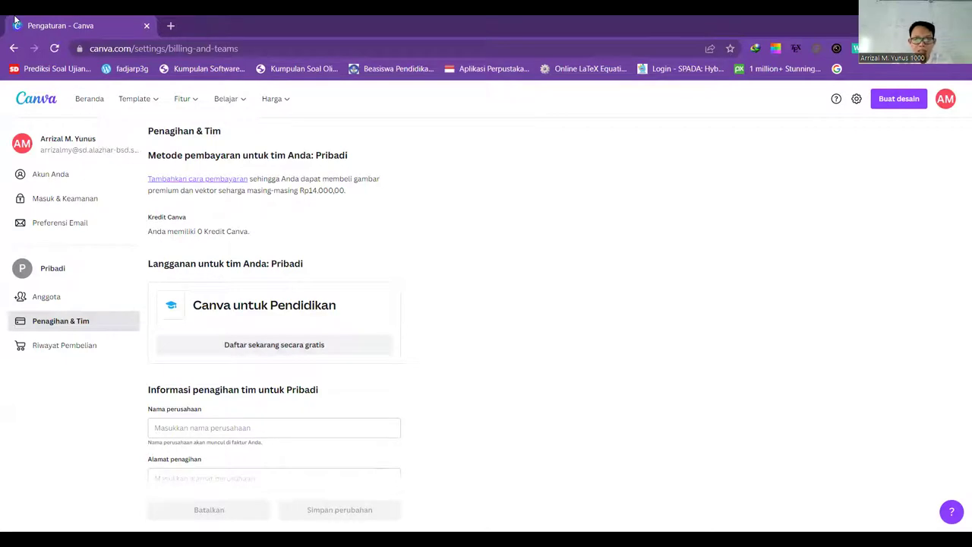
- Place the two browser windows side by side and compare the Canva untuk Pendidikan subscription details of both accounts under Penagihan & Tim
key("super+Down")
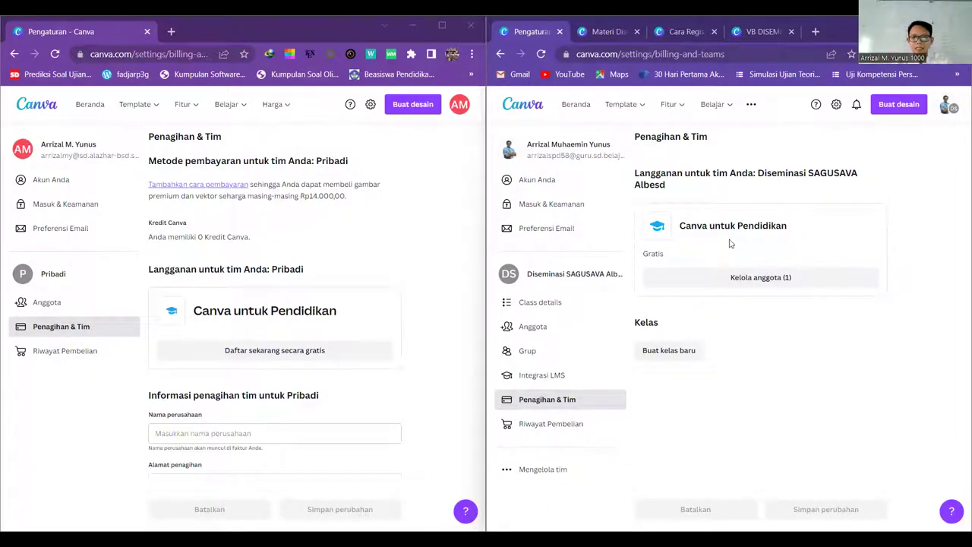
triple_click(795, 234)
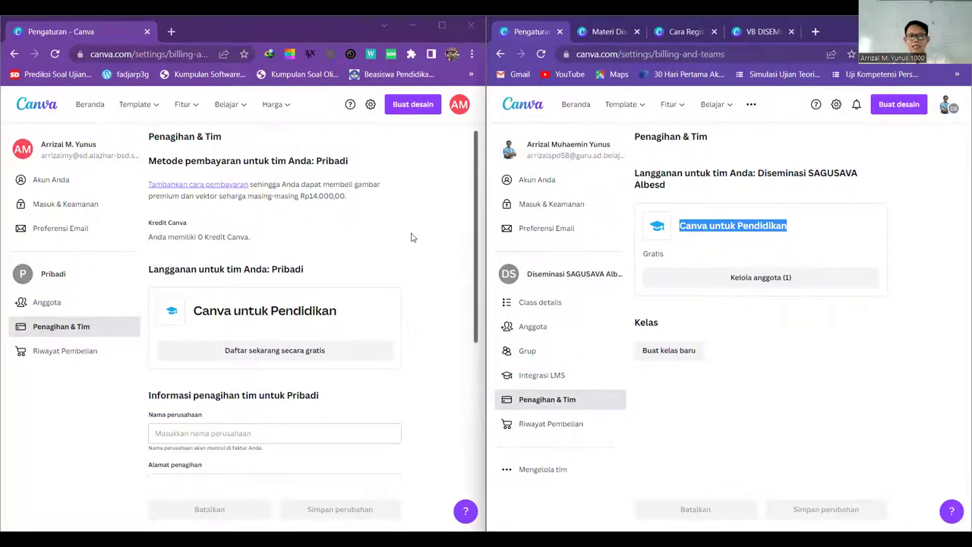
left_click(385, 240)
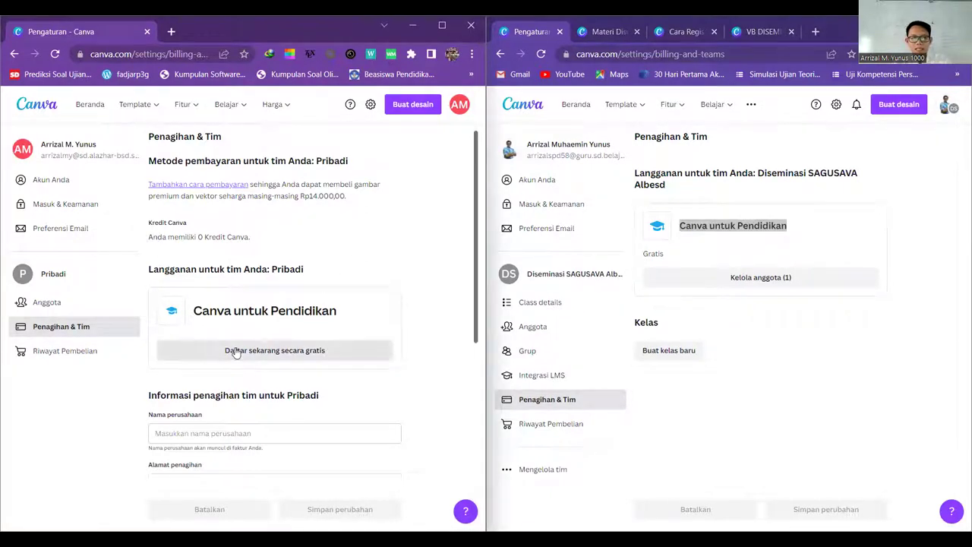
left_click(793, 305)
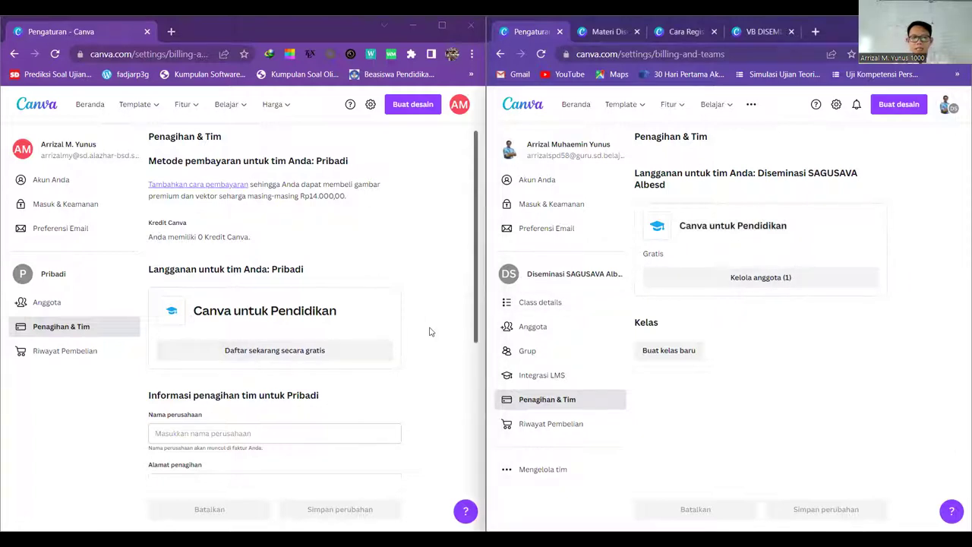
scroll(430, 330, "down", 3)
scroll(427, 326, "up", 3)
left_click(427, 326)
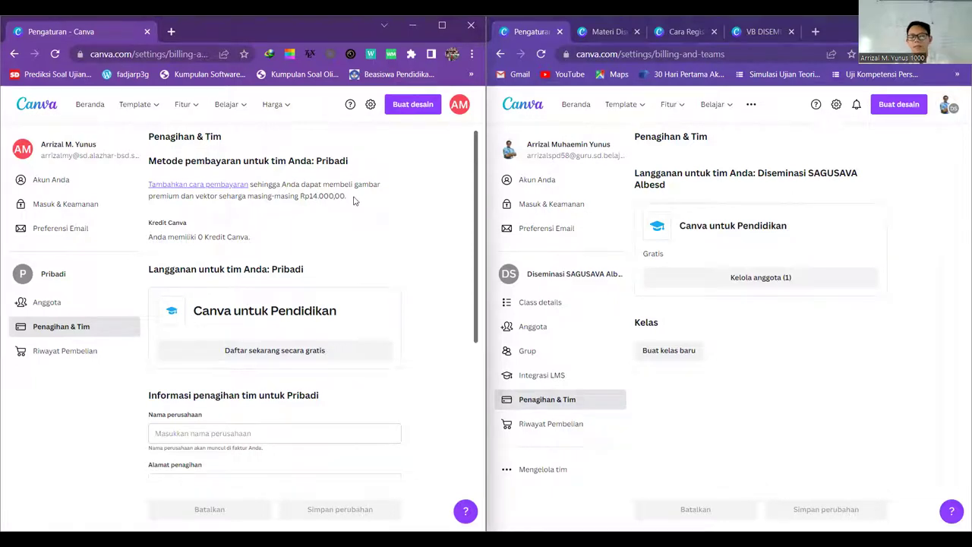
left_click_drag(353, 200, 275, 186)
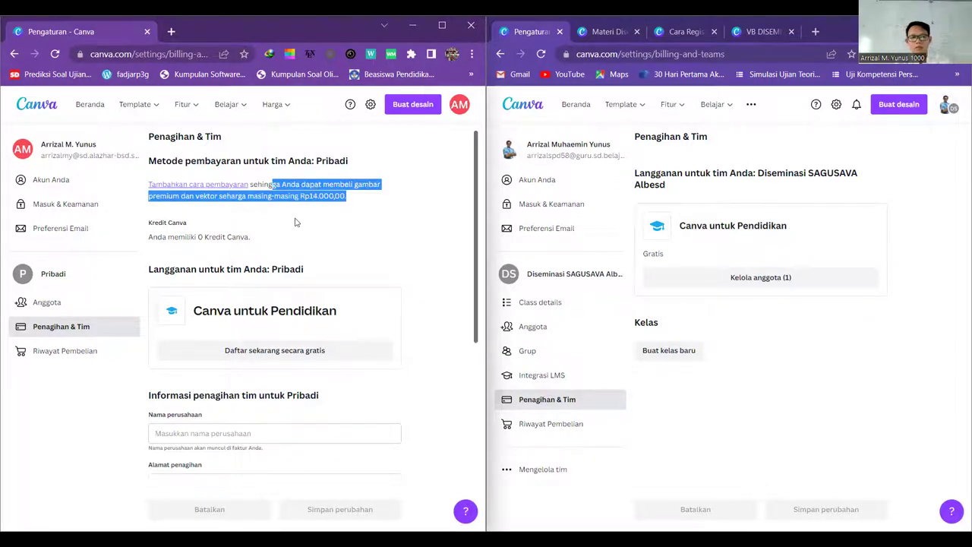
left_click(297, 222)
left_click(836, 316)
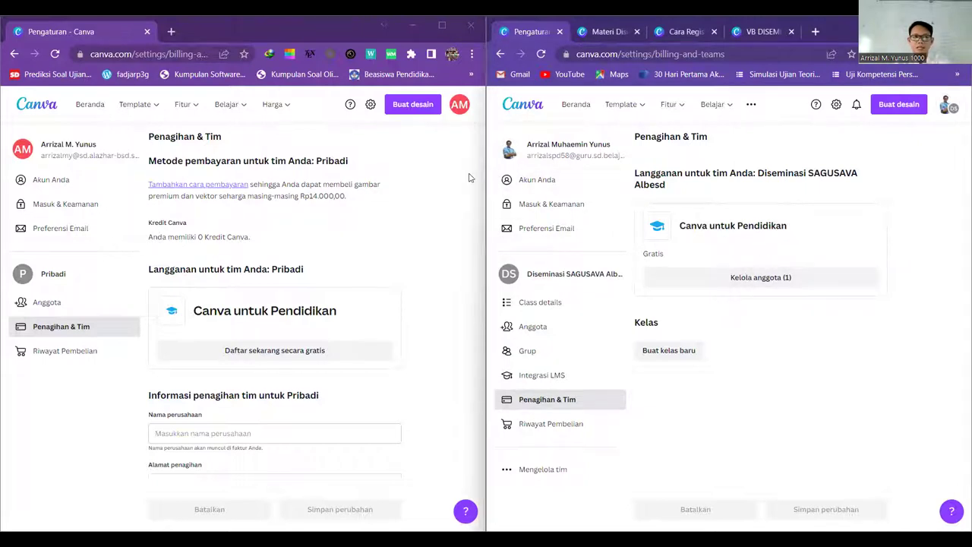
left_click(413, 202)
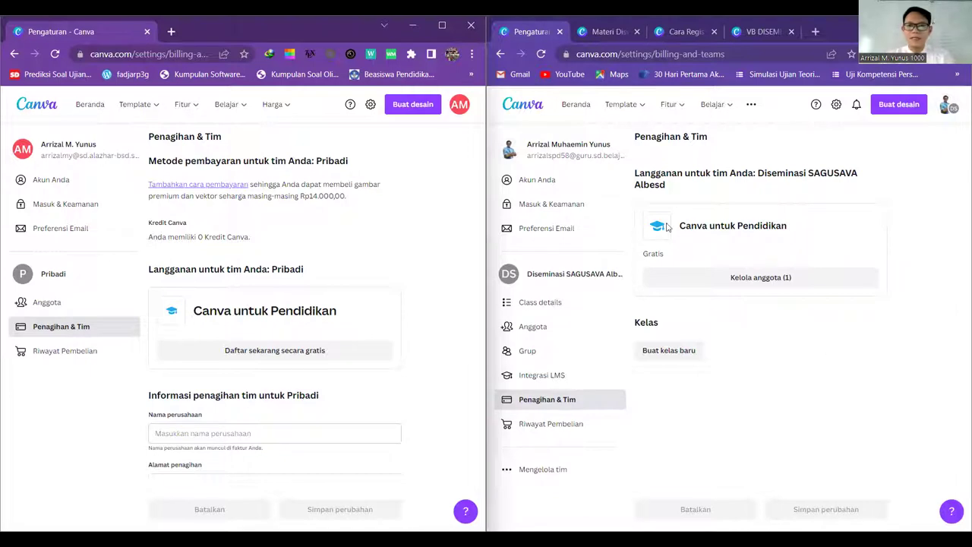
- Switch to the registration guide presentation and review its slides from Langkah Mendaftar #1 through Cek Status Akun
key("ctrl+3")
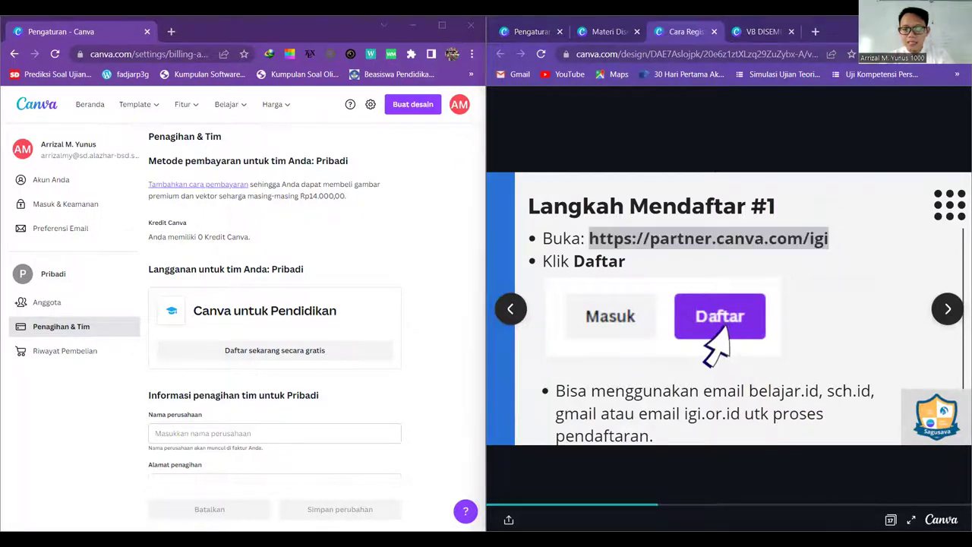
left_click(948, 309)
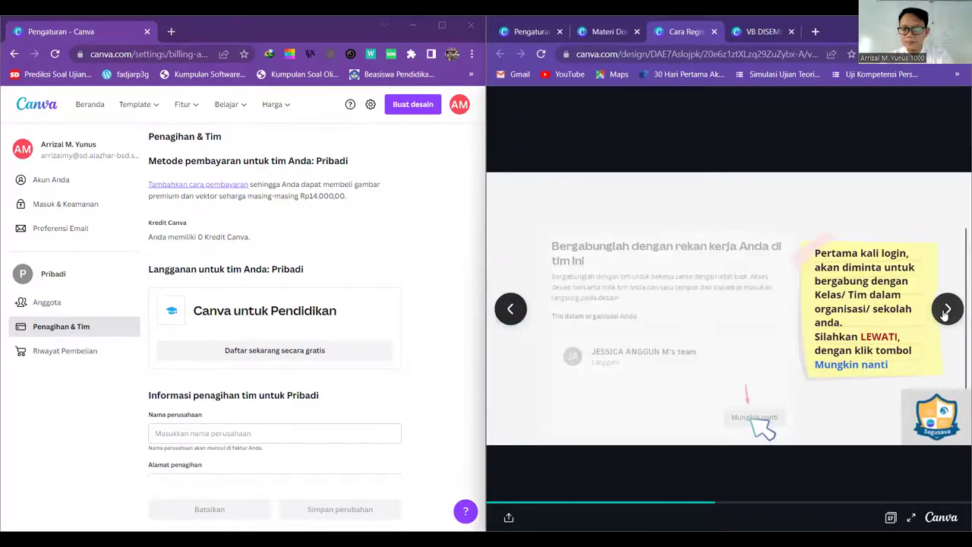
left_click(947, 309)
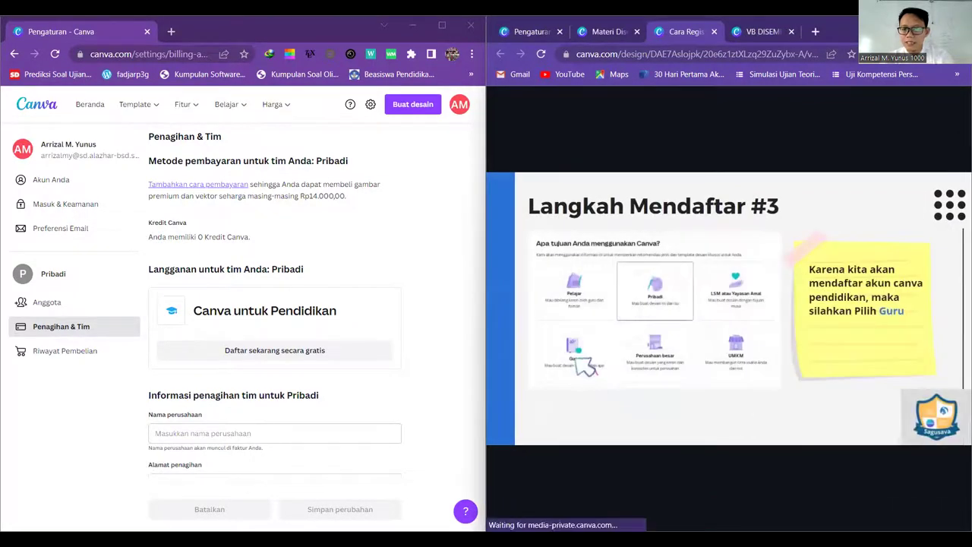
left_click(947, 309)
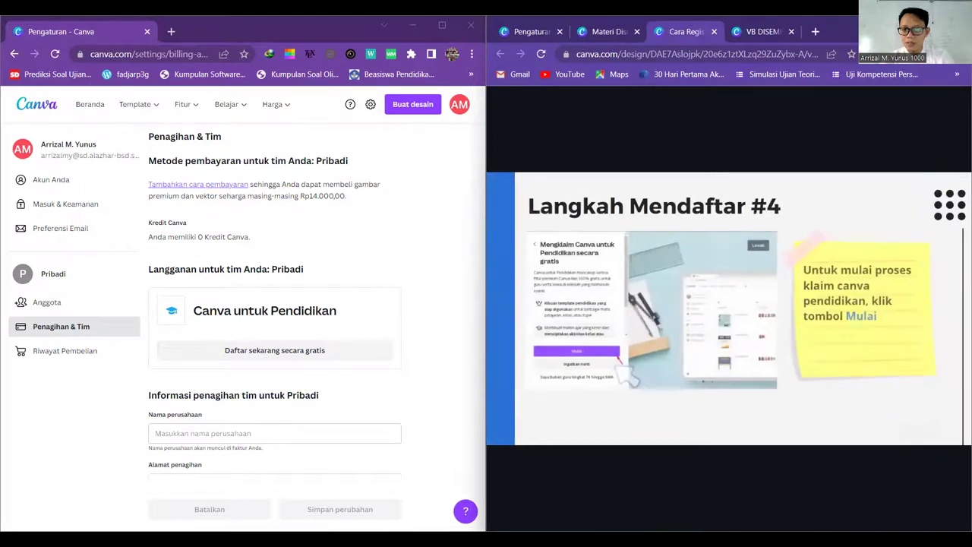
key("Right")
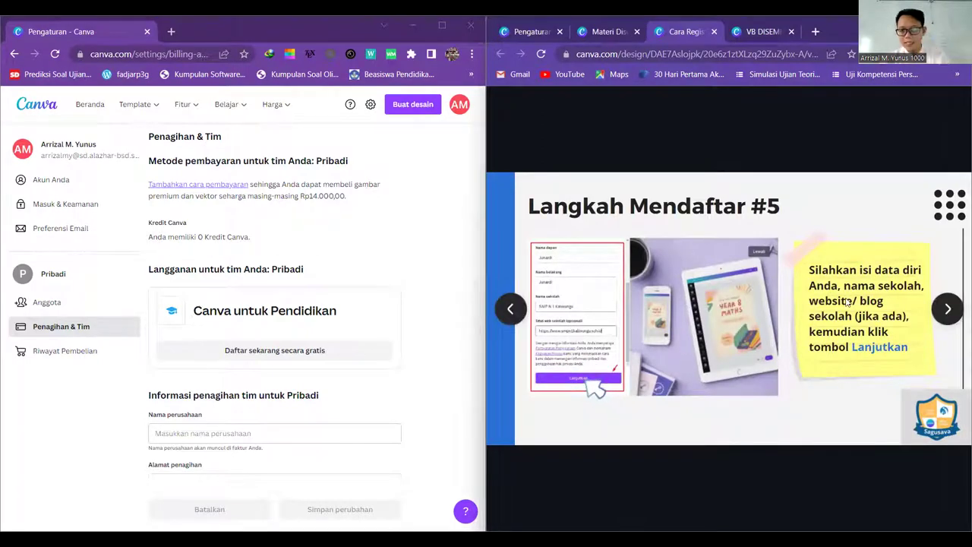
left_click(946, 310)
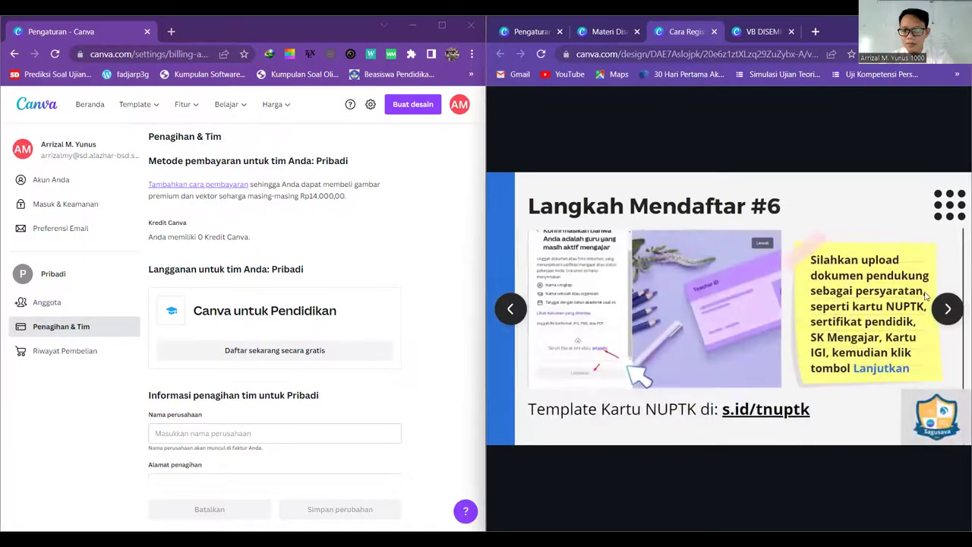
left_click(948, 309)
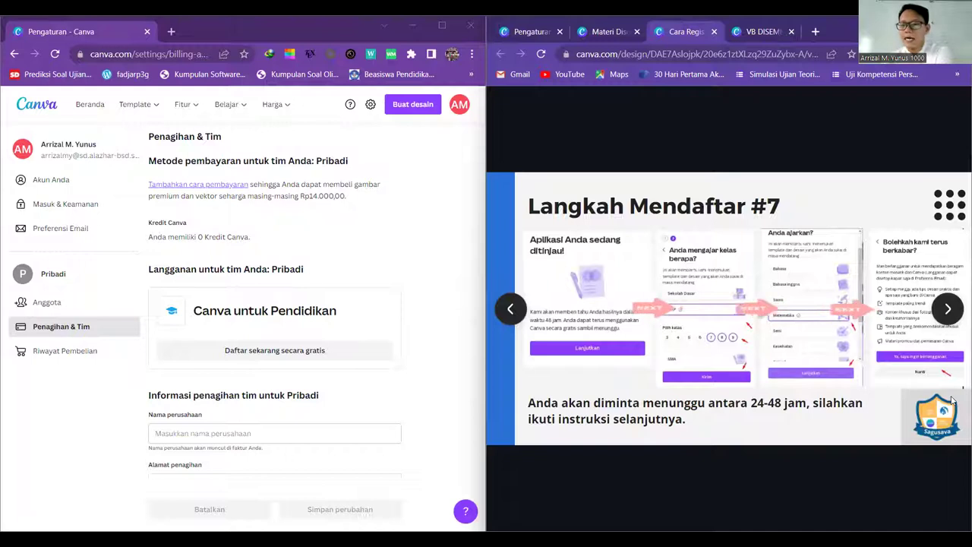
left_click(948, 311)
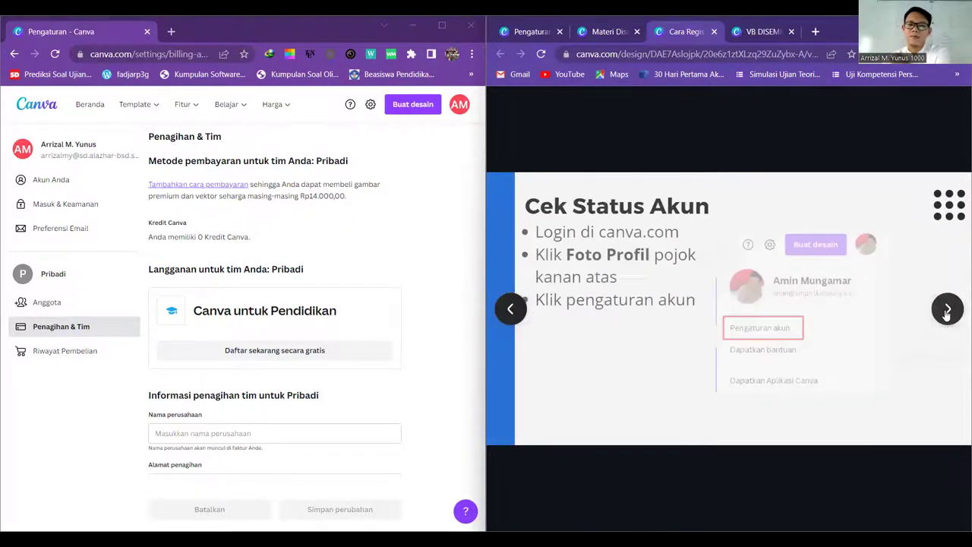
mouse_move(508, 209)
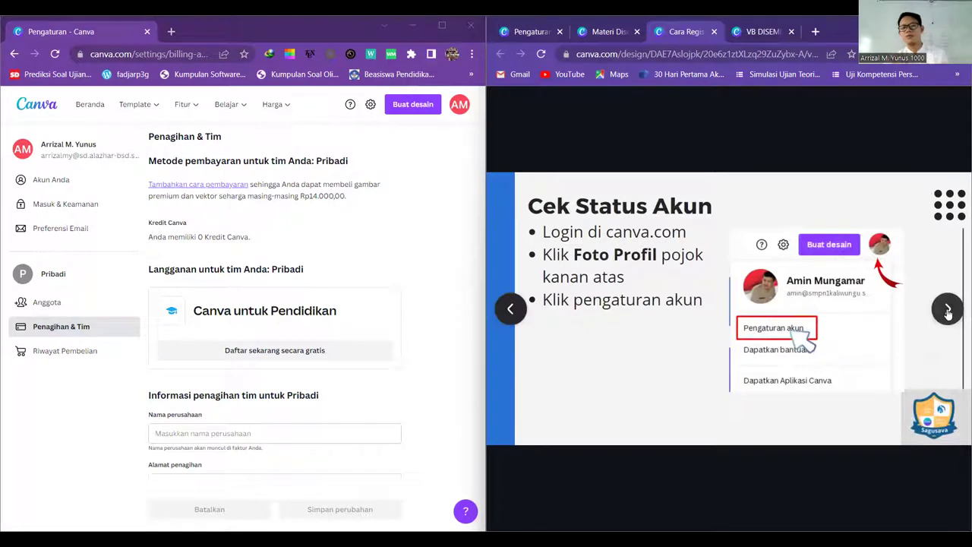
- Review the remaining Cek Status Akun slides through the Canva untuk Guru Indonesia Facebook group slide, alongside the new account's profile options
left_click(460, 104)
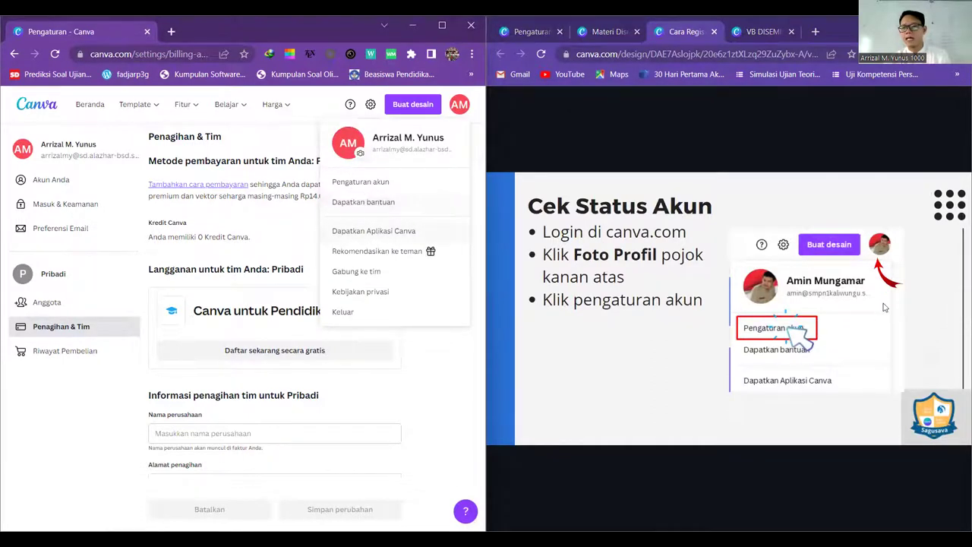
left_click(946, 313)
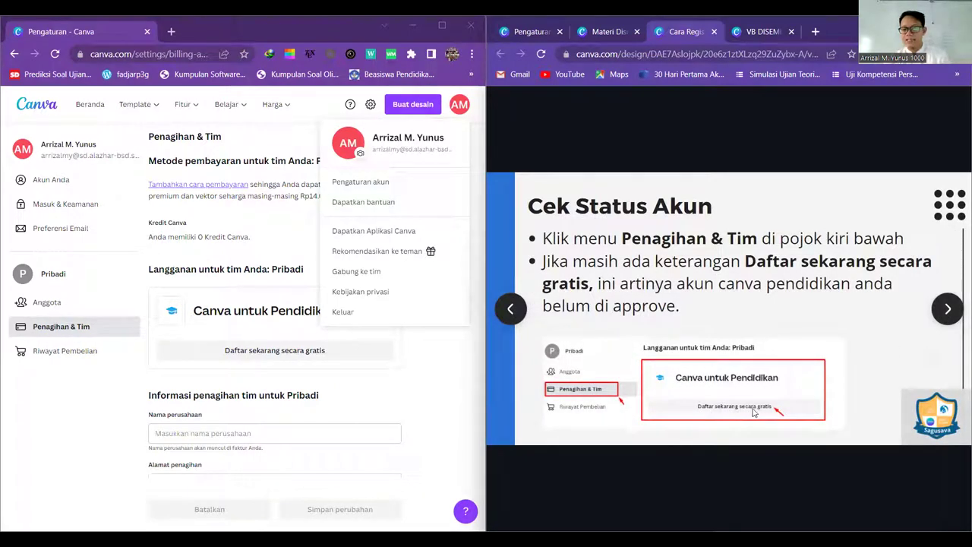
left_click(946, 310)
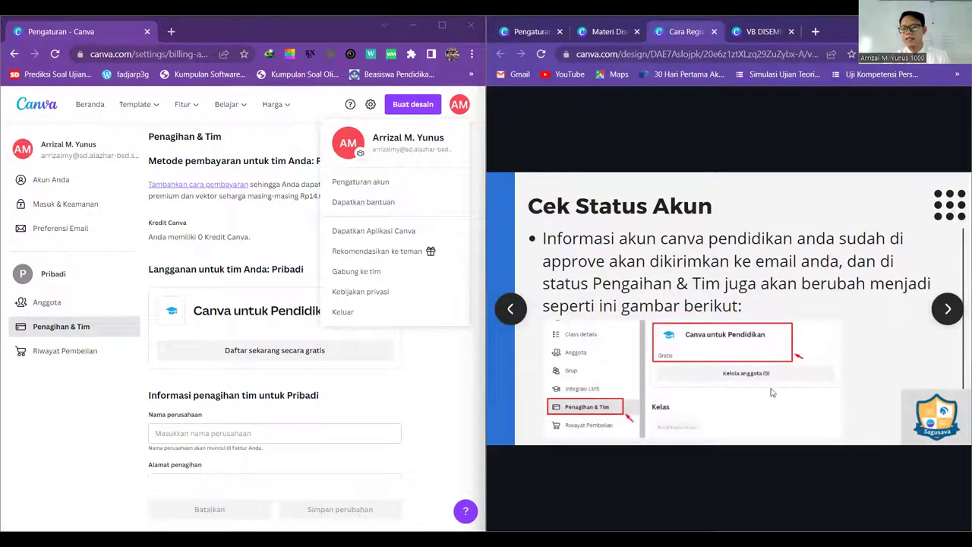
left_click(948, 309)
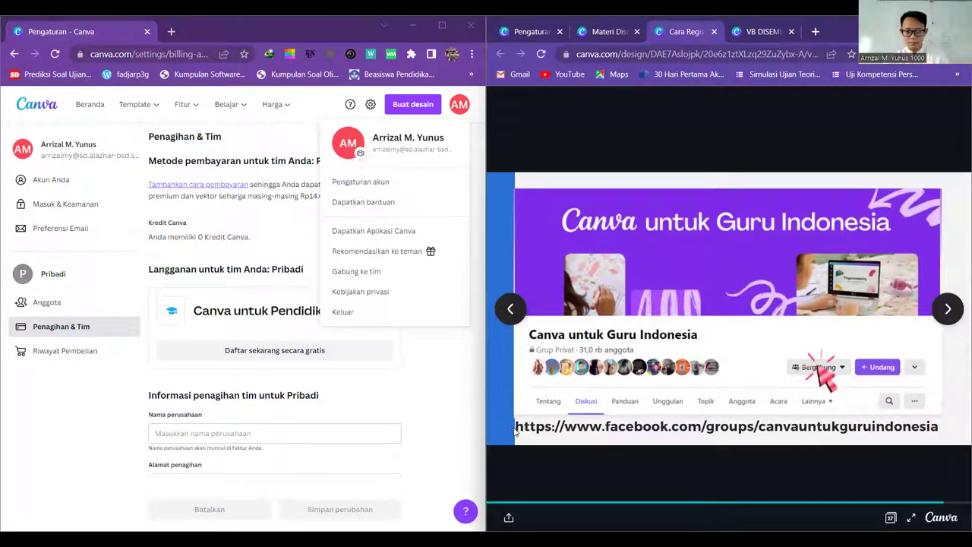
key("Right")
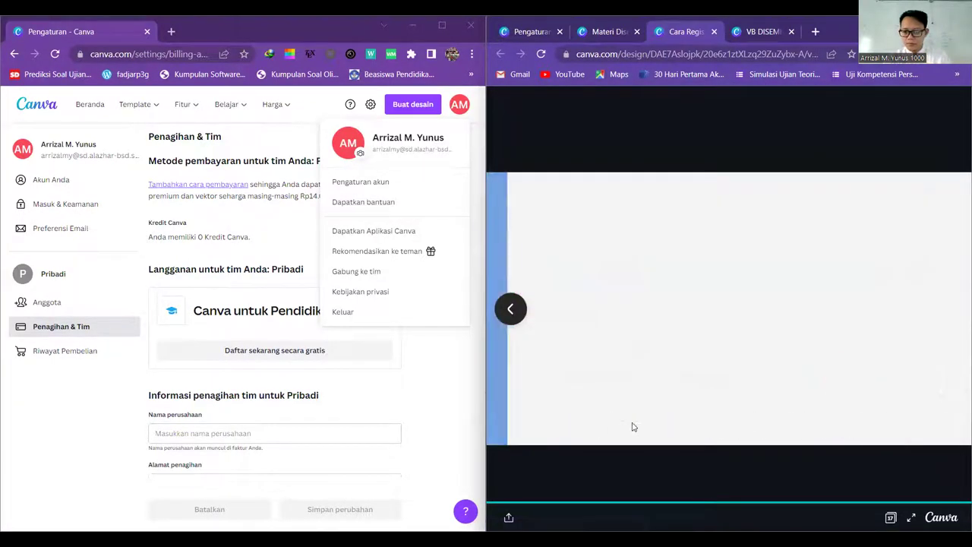
left_click(511, 309)
left_click(948, 308)
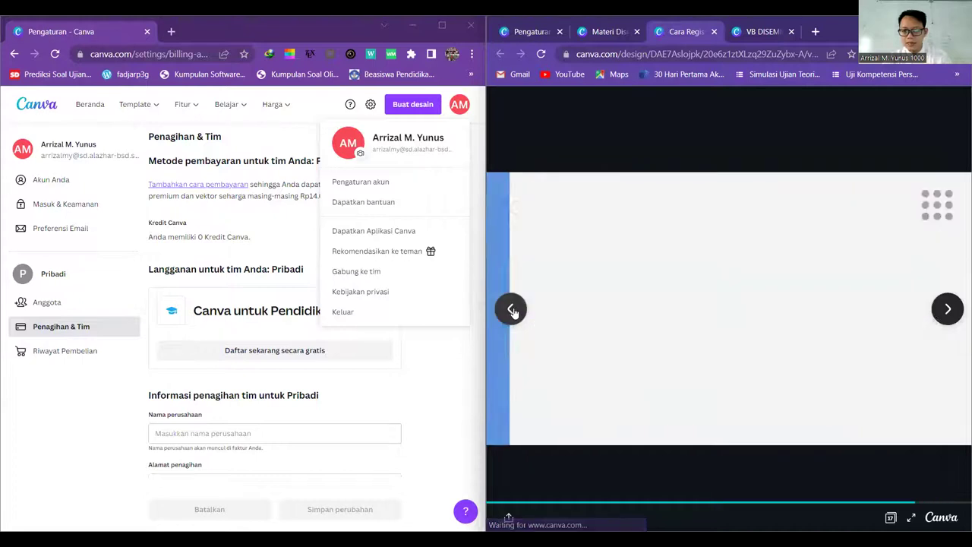
left_click(948, 308)
key("Right")
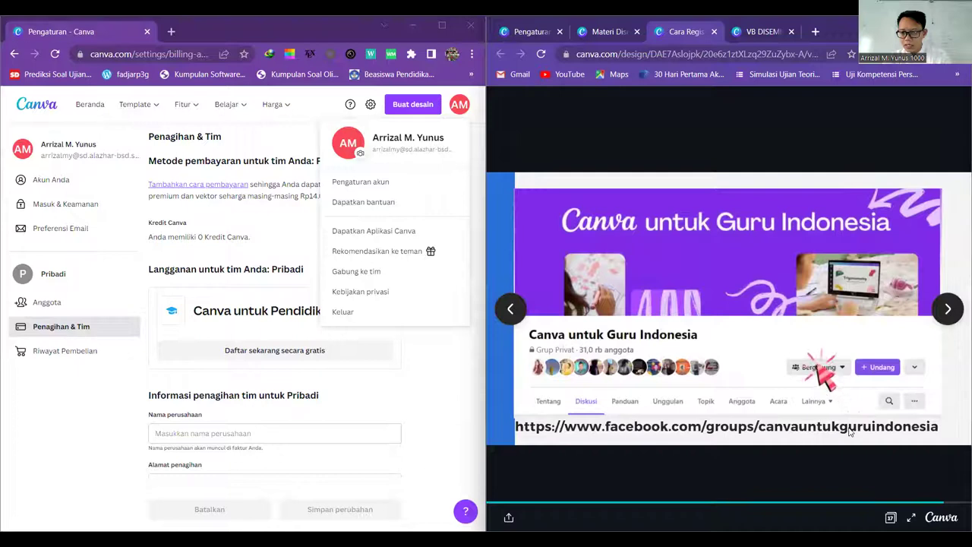
key("Right")
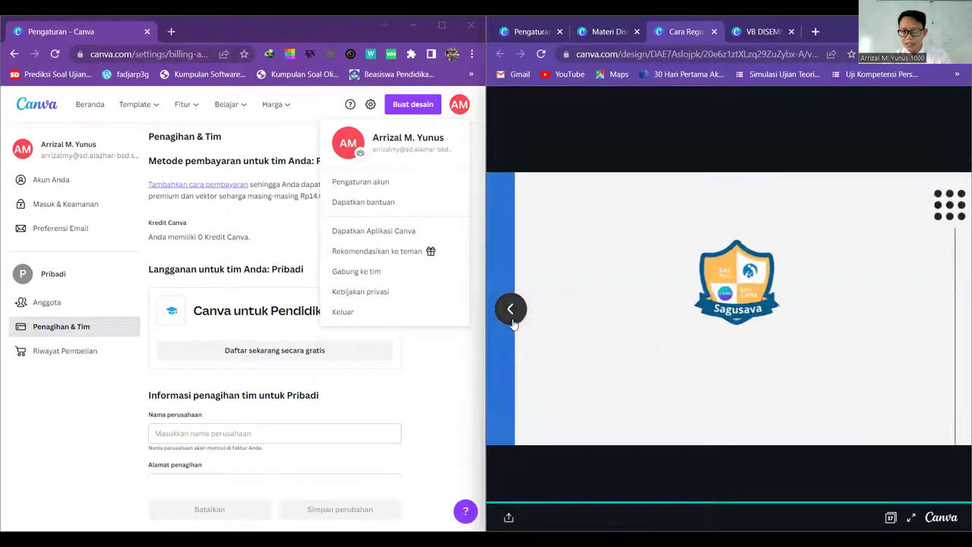
left_click(512, 319)
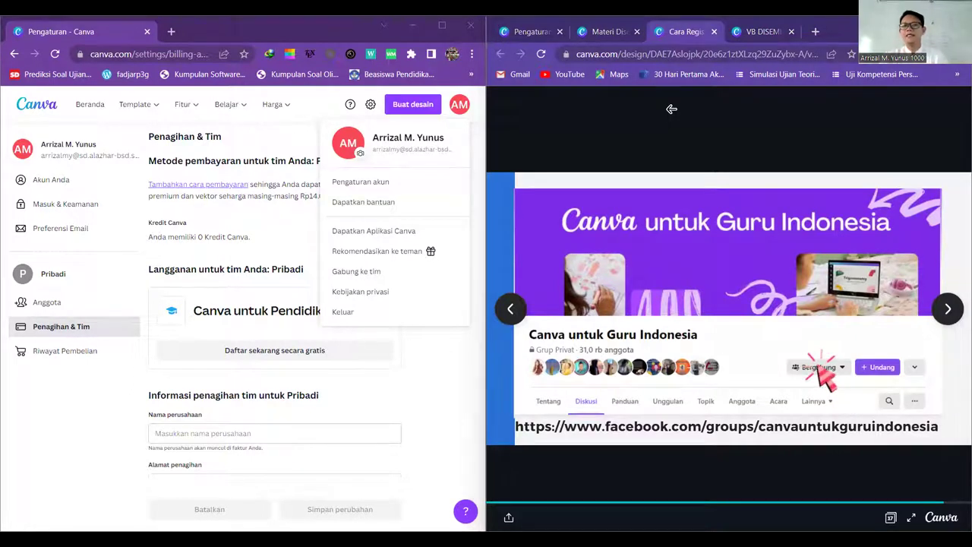
left_click(465, 107)
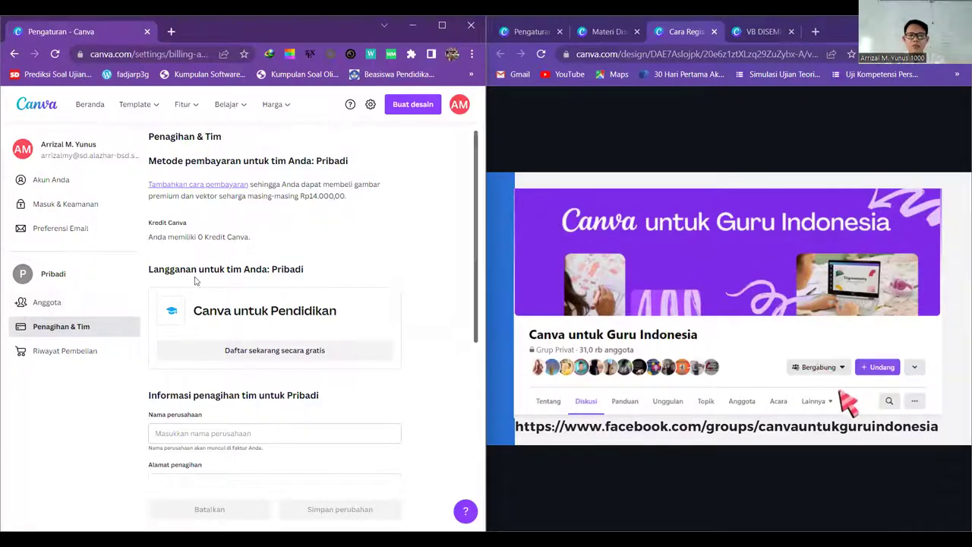
- Open the account settings of the approved teacher account and show its Canva untuk Pendidikan subscription under Penagihan & Tim
left_click(530, 31)
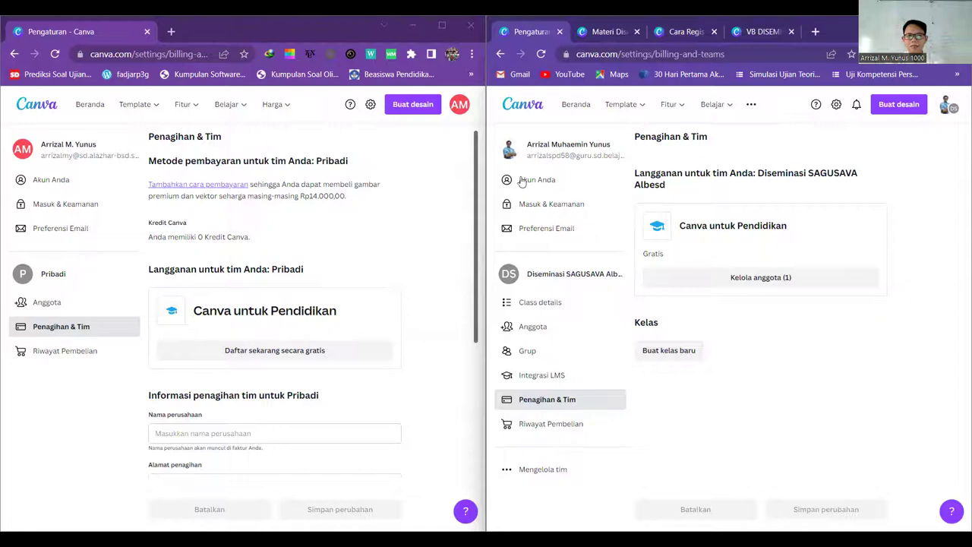
left_click(947, 106)
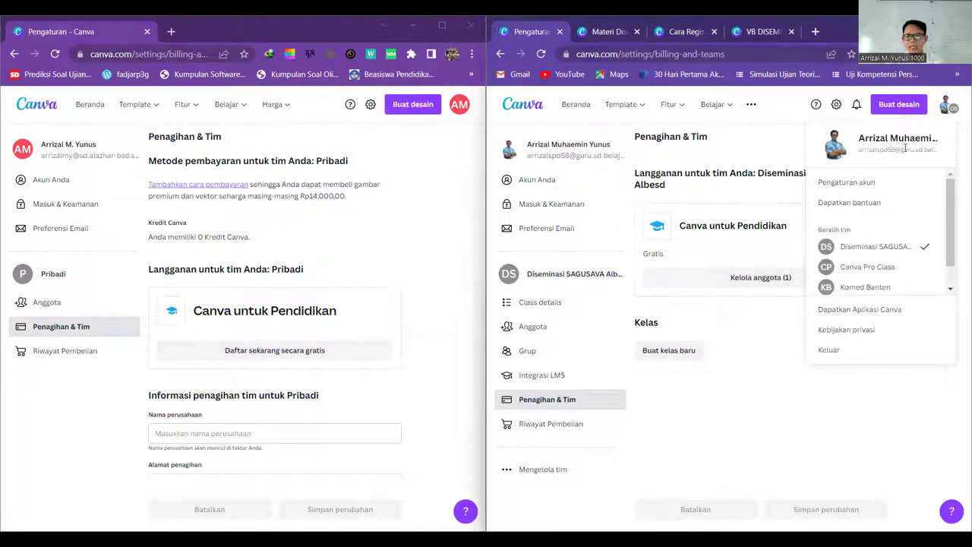
left_click(855, 184)
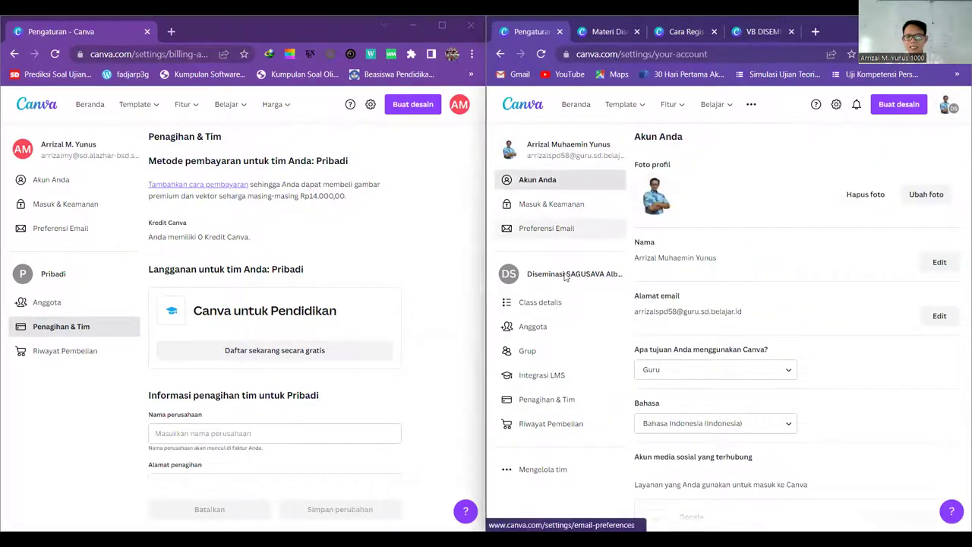
left_click(560, 403)
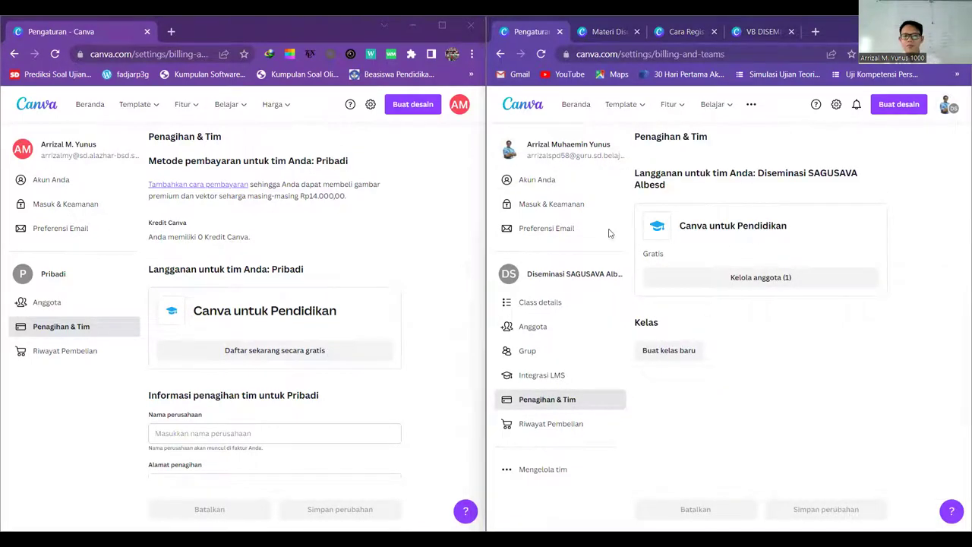
left_click(312, 317)
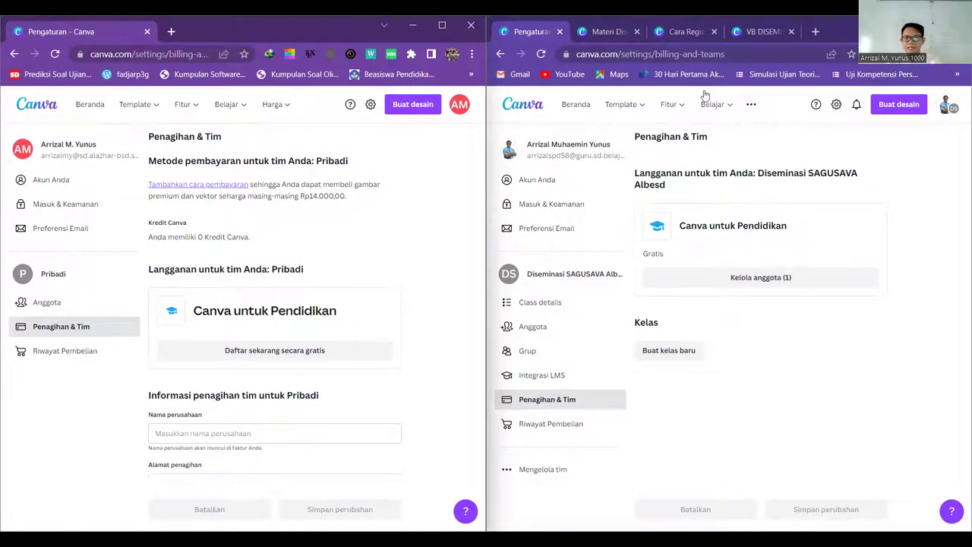
left_click(915, 149)
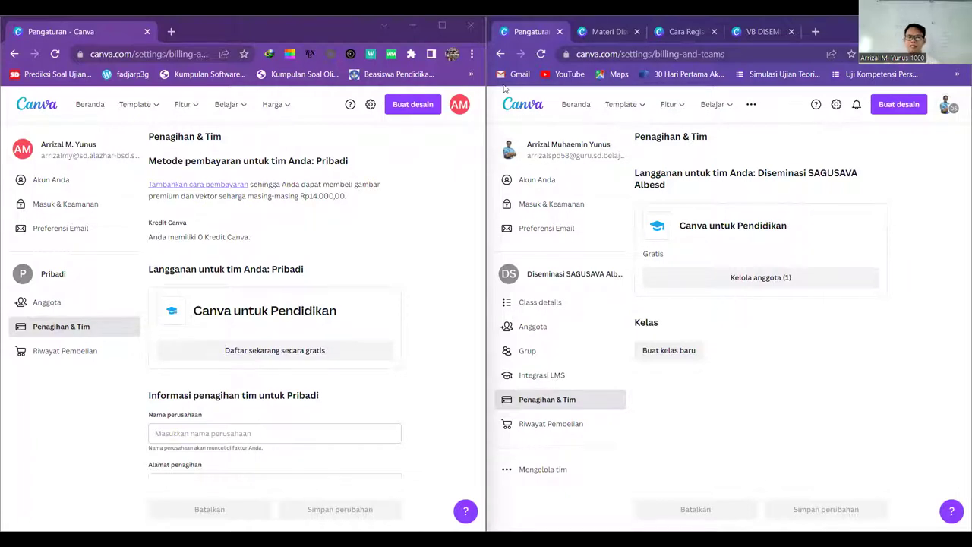
left_click(681, 288)
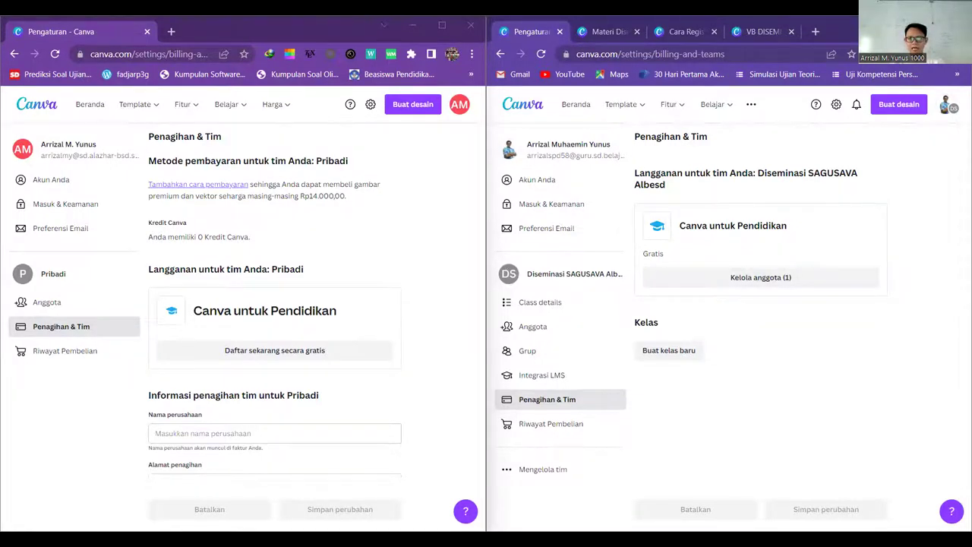
- Maximize the approved account's window and copy the class invitation link for Diseminasi SAGUSAVA Albesd from its Anggota page
key("super+Up")
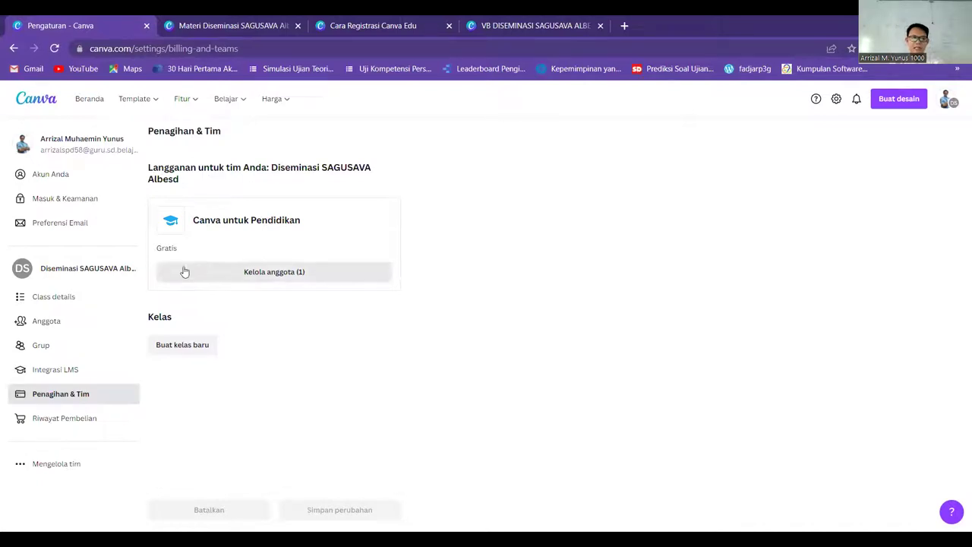
left_click(57, 326)
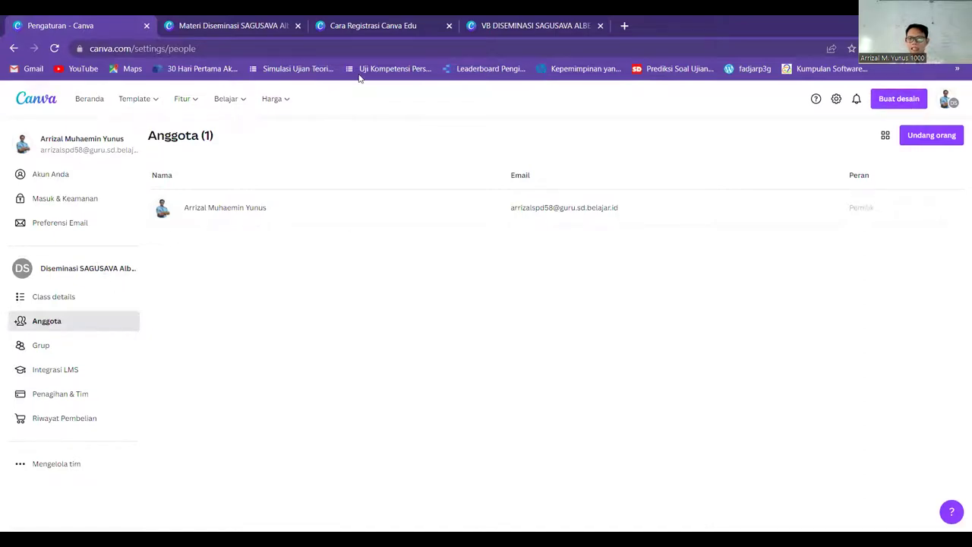
left_click(947, 139)
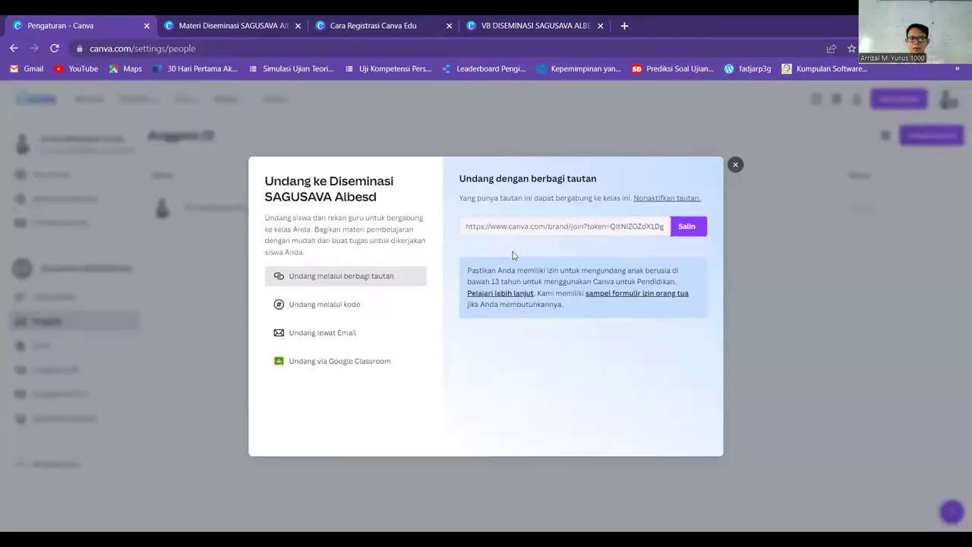
left_click(688, 229)
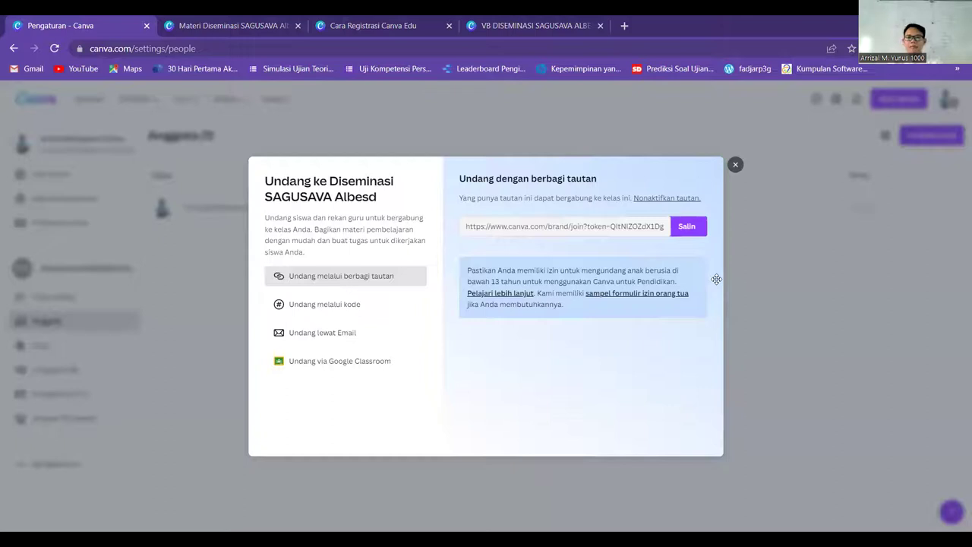
left_click(654, 126)
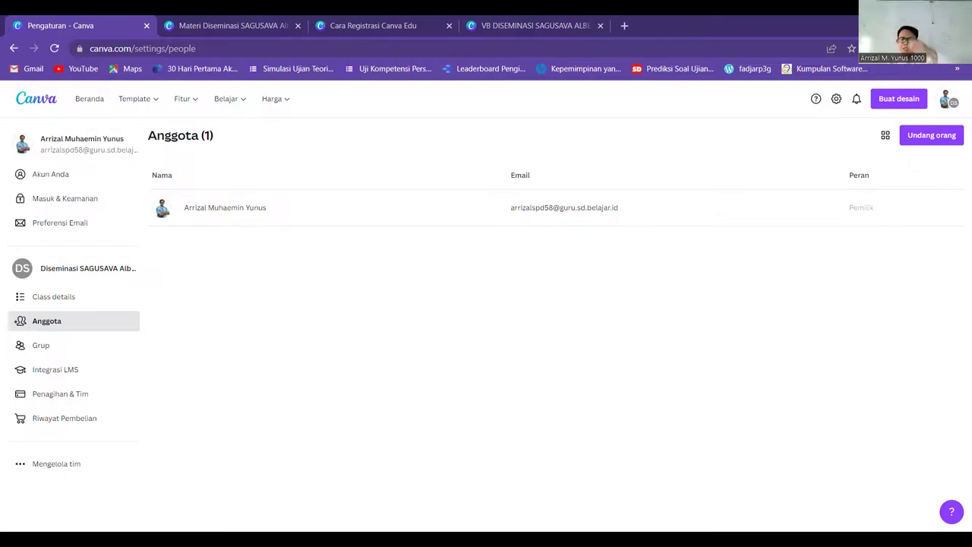
- Reload the Anggota page, enlarge the page view and look through the names, emails and roles of the joined members
left_click(54, 48)
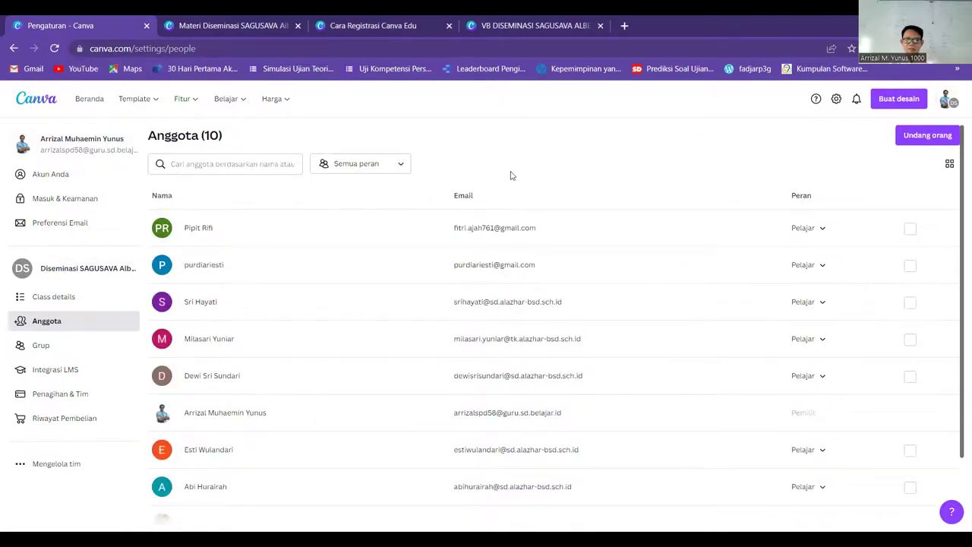
scroll(405, 178, "down", 1)
scroll(405, 179, "up", 1)
scroll(392, 182, "down", 1)
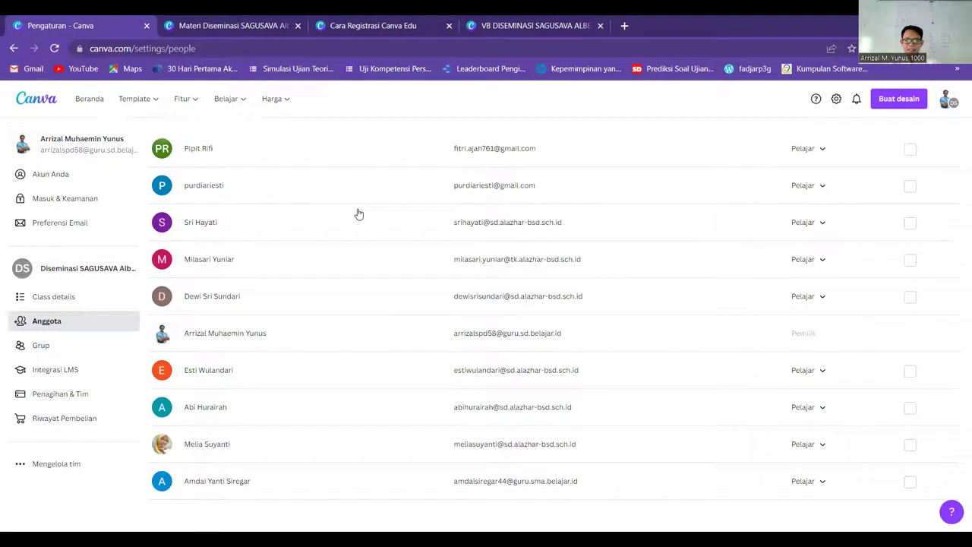
key("ctrl+0")
scroll(278, 275, "up", 2)
scroll(287, 224, "down", 1)
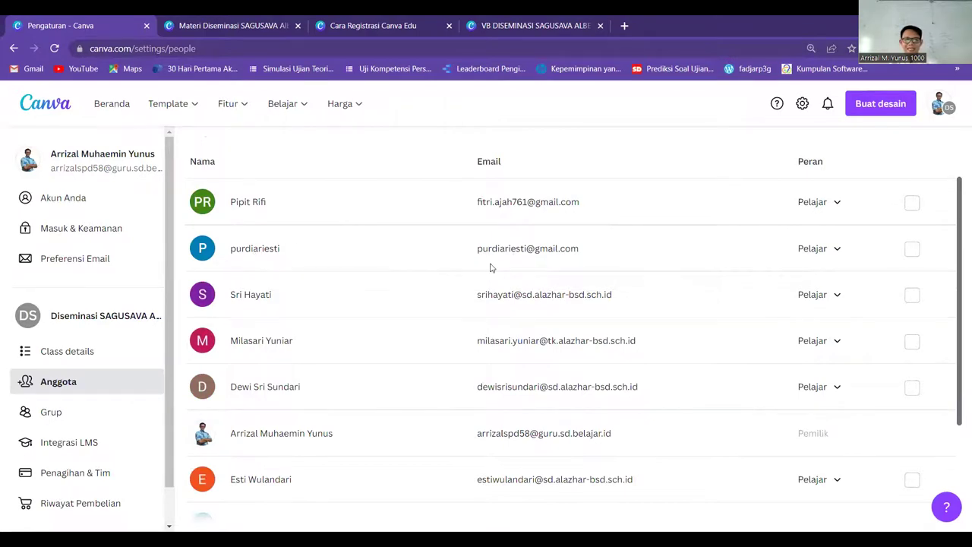
scroll(514, 258, "down", 1)
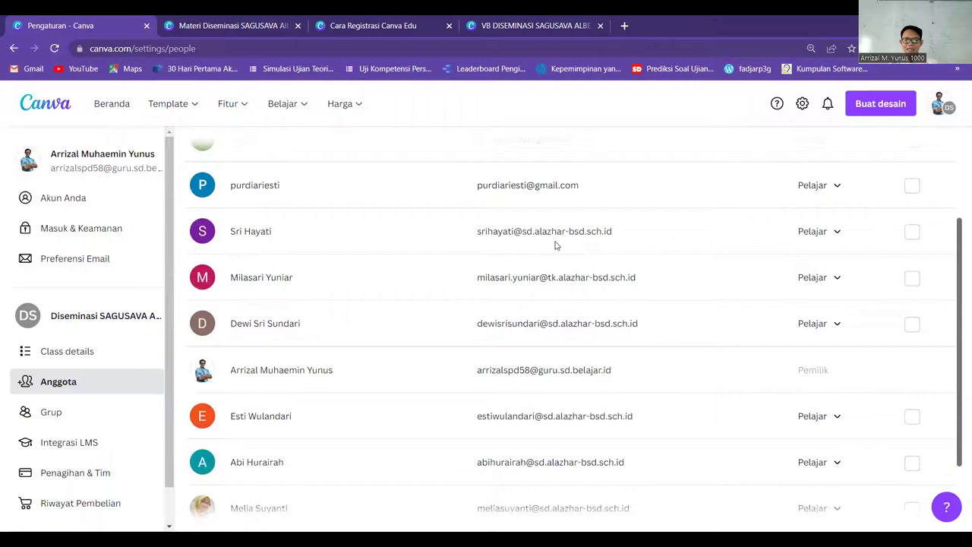
scroll(543, 245, "down", 1)
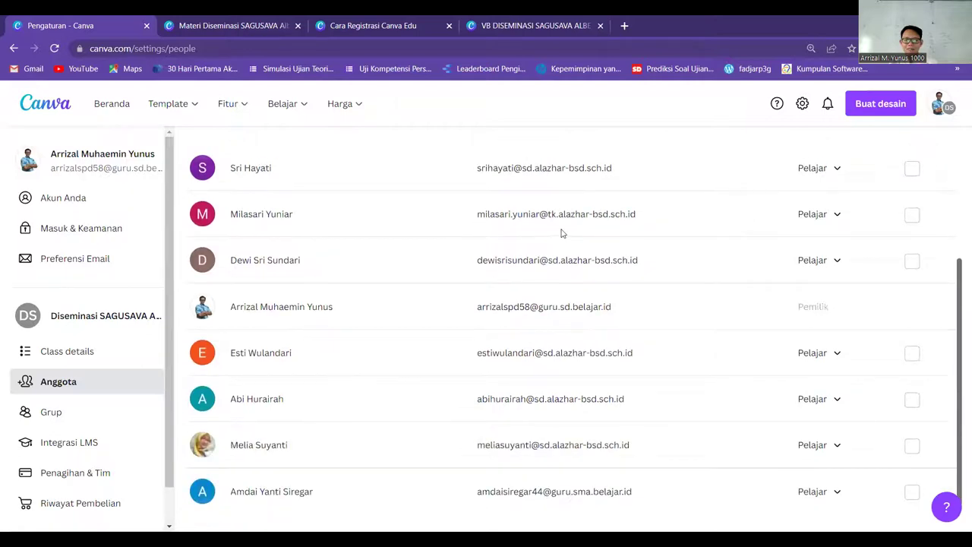
scroll(573, 235, "down", 1)
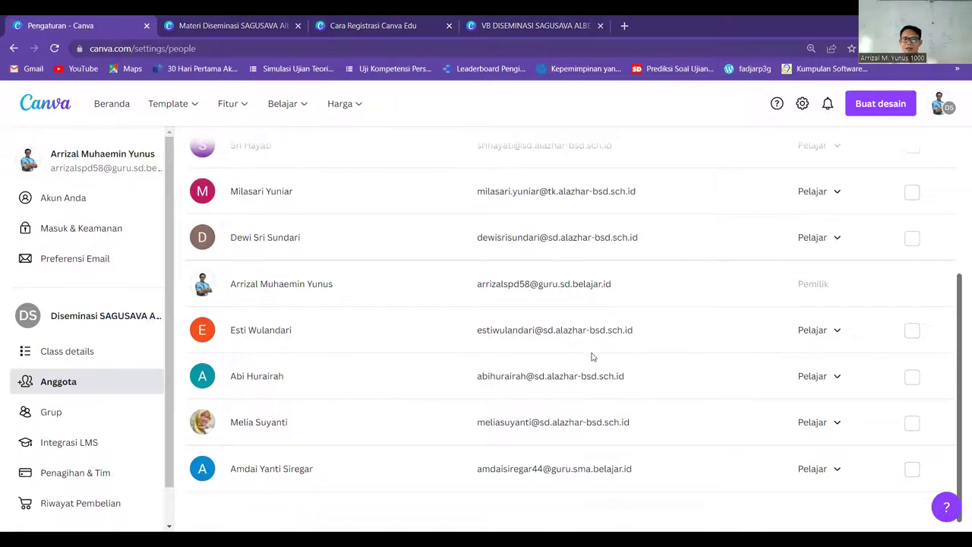
scroll(580, 371, "up", 2)
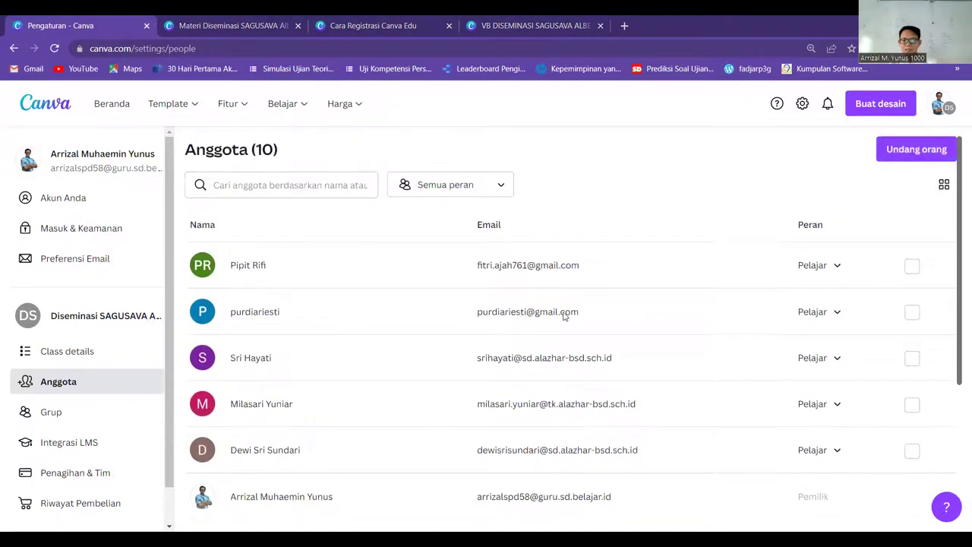
scroll(565, 311, "down", 2)
- Reload the member list again and show the role options available for a member near its end, leaving the role as Pelajar
left_click(53, 48)
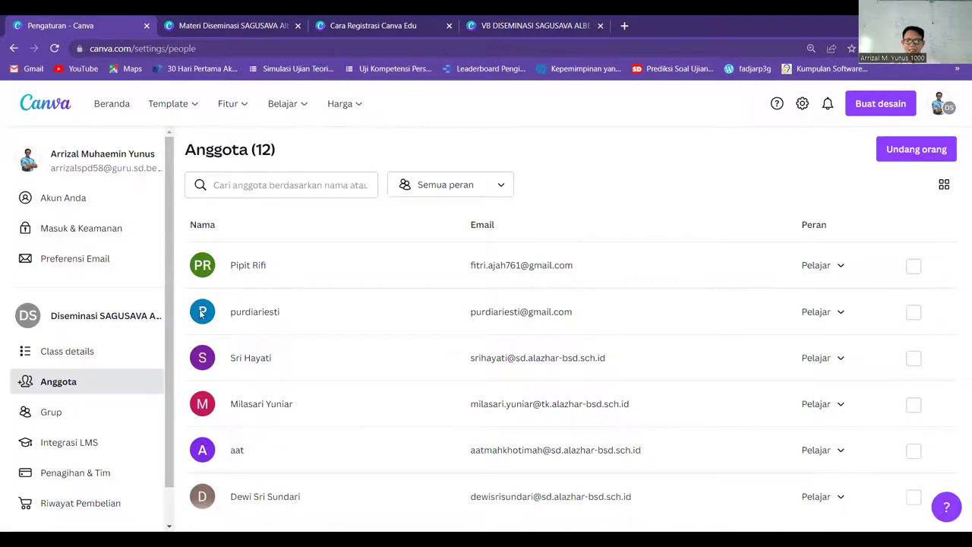
scroll(716, 312, "down", 2)
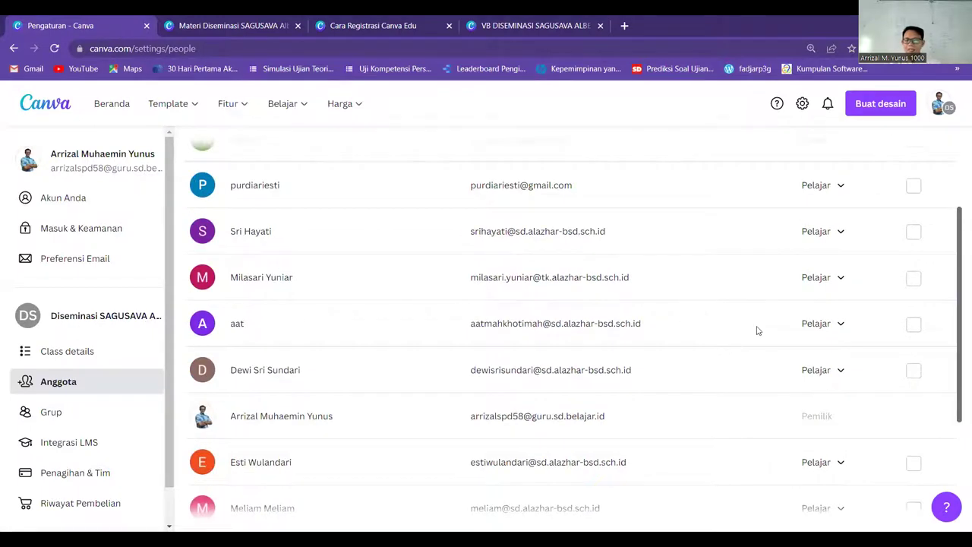
scroll(803, 412, "down", 2)
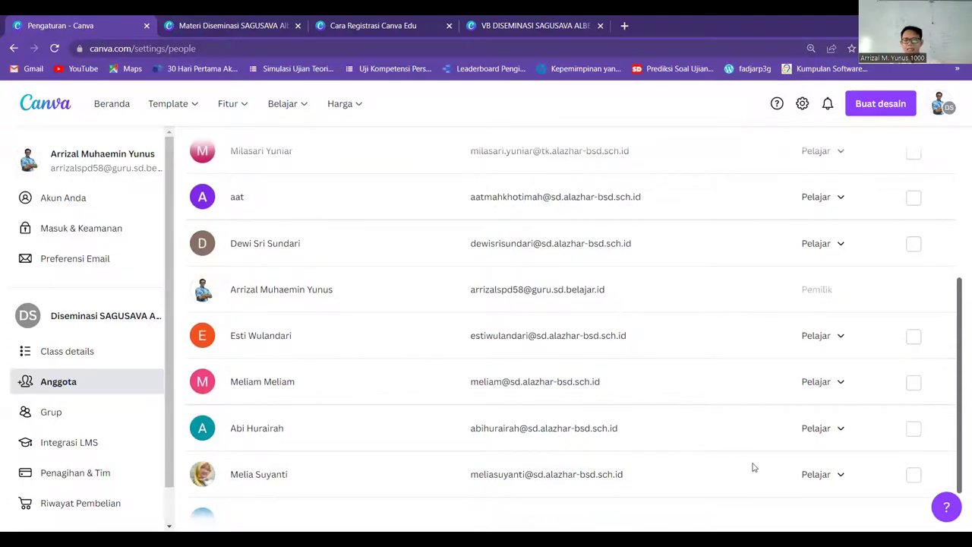
scroll(762, 412, "down", 1)
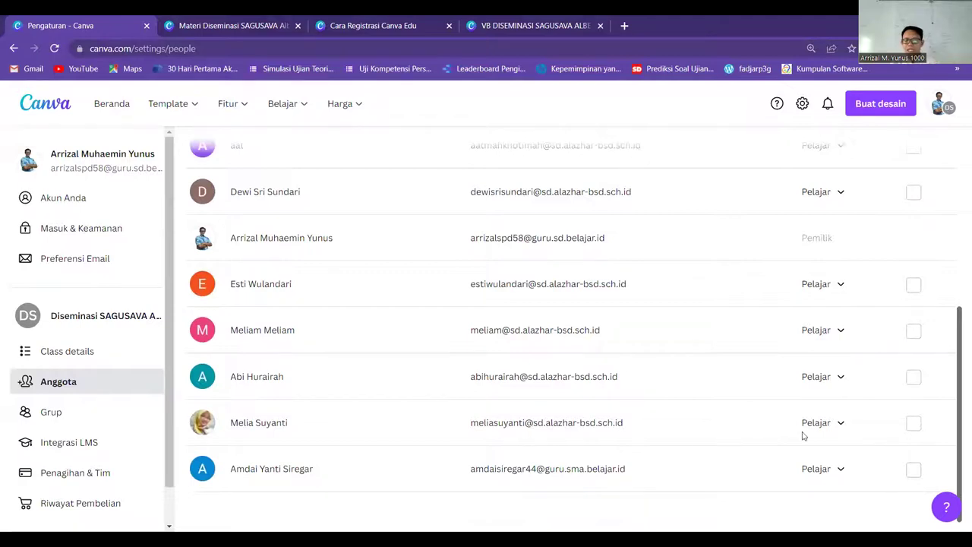
left_click(843, 427)
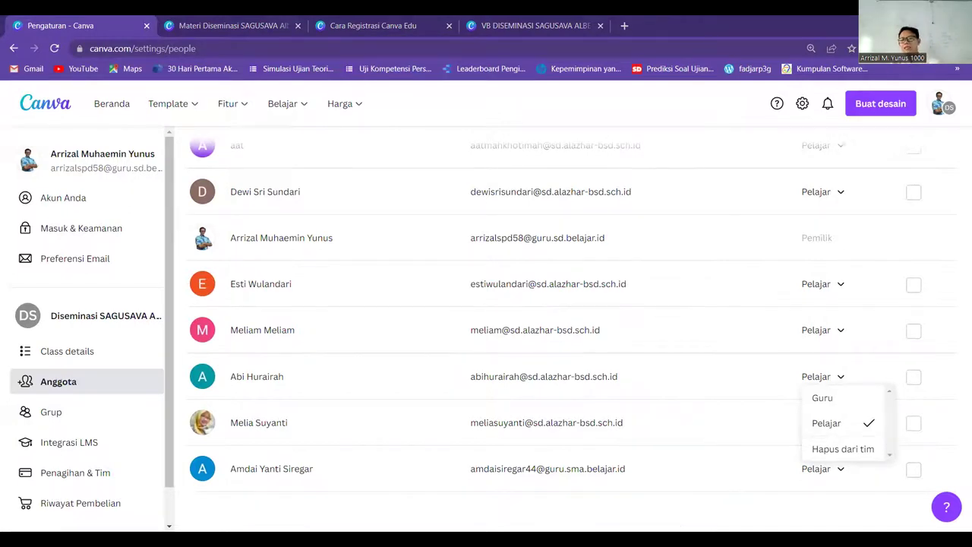
left_click(859, 280)
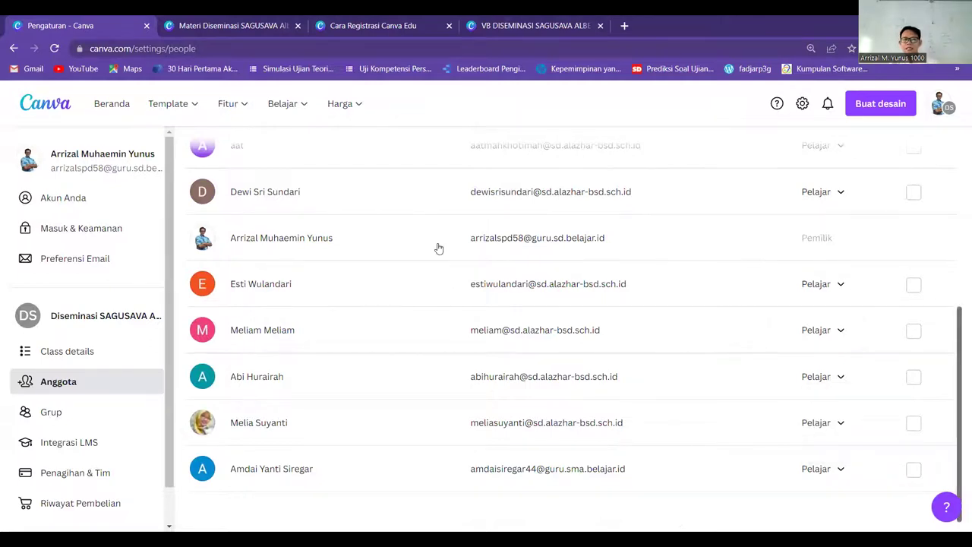
- Reload the Anggota page and check the member list through to its end for newly joined members
key("F5")
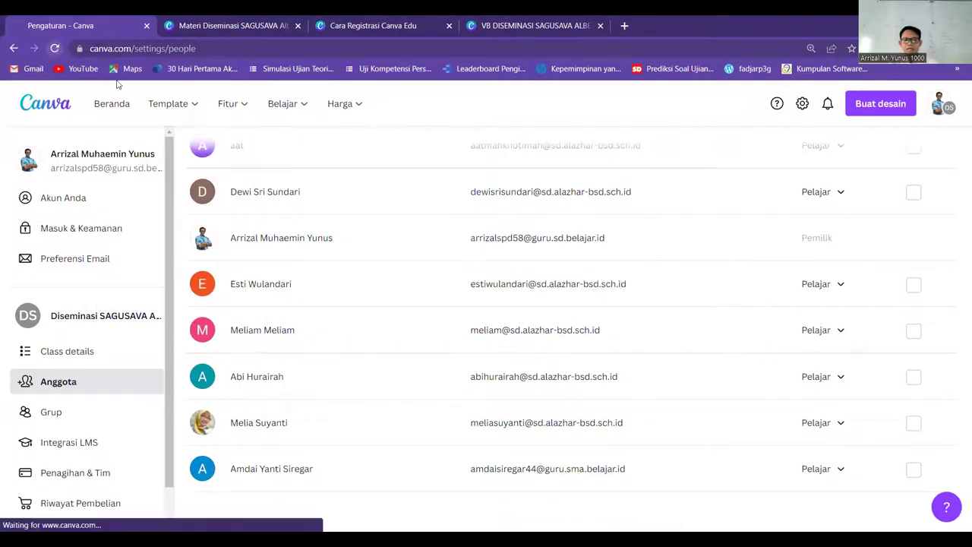
scroll(825, 346, "down", 3)
scroll(826, 349, "down", 3)
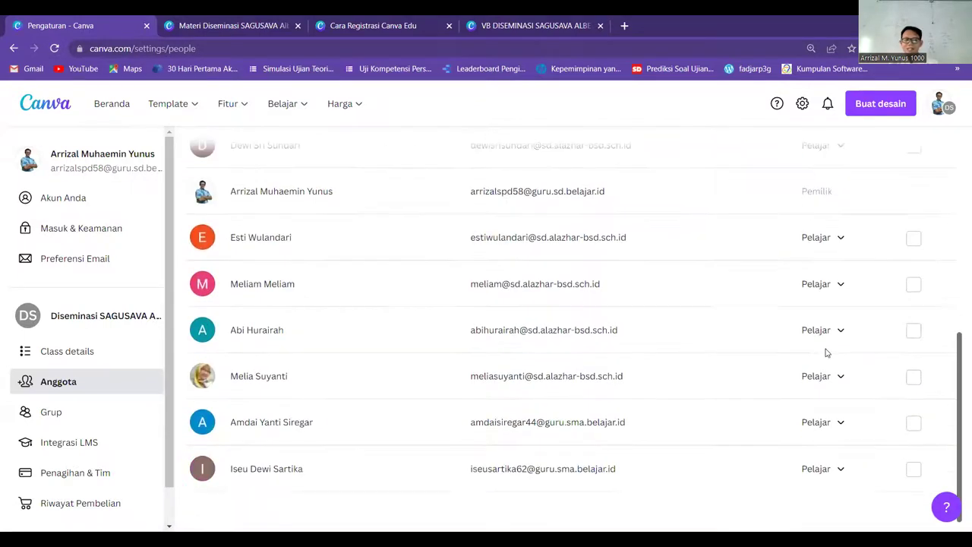
scroll(319, 334, "up", 6)
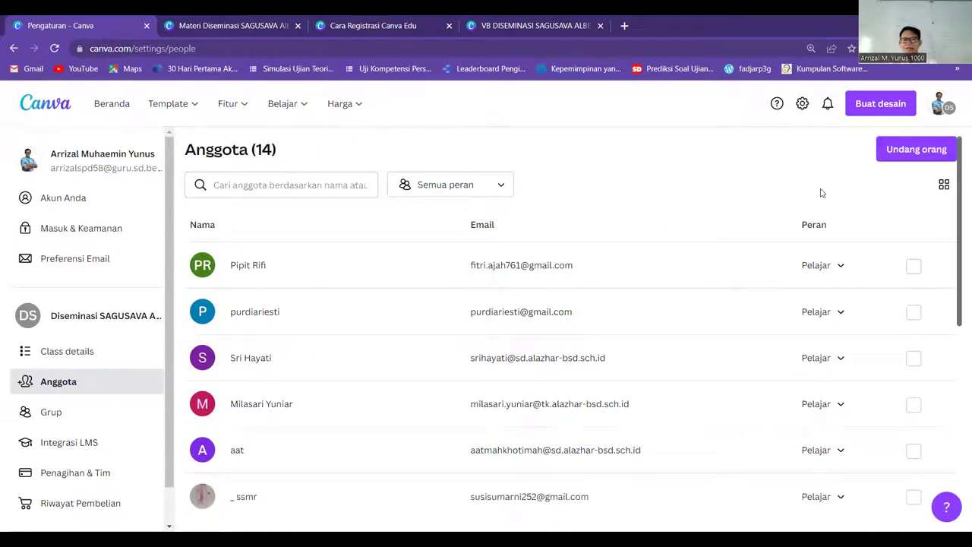
left_click(54, 48)
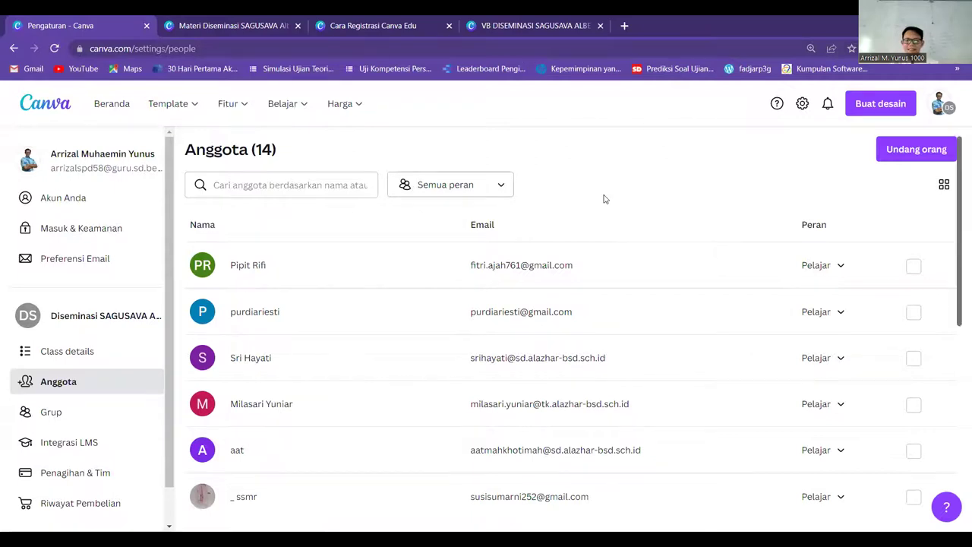
scroll(684, 248, "down", 3)
scroll(704, 303, "down", 2)
- Refresh the member list once more and read through the members' names, emails and roles
left_click(55, 48)
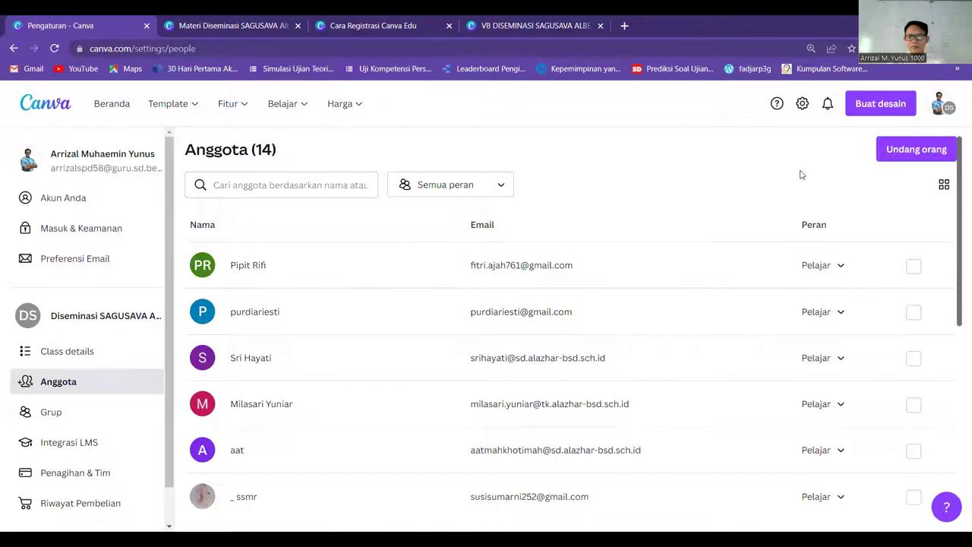
scroll(600, 357, "down", 4)
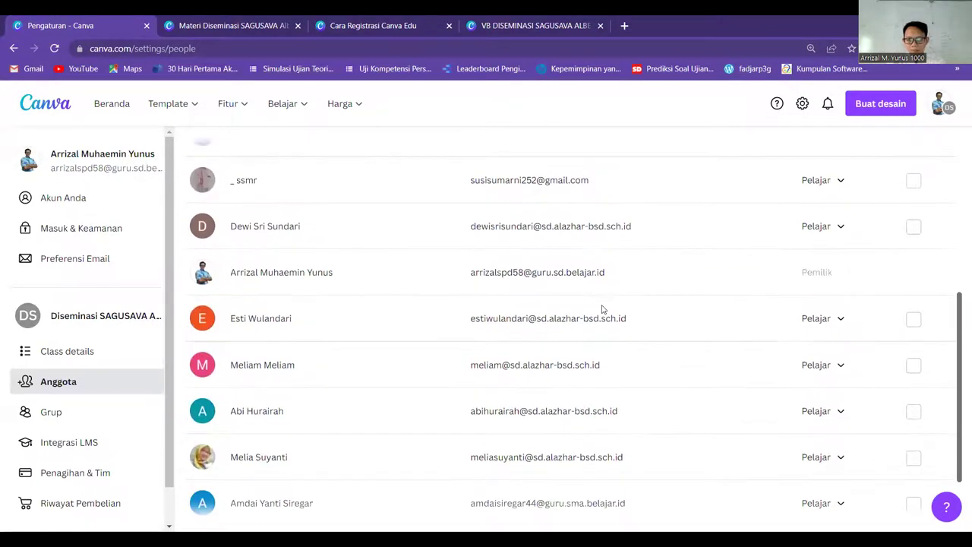
scroll(573, 288, "down", 1)
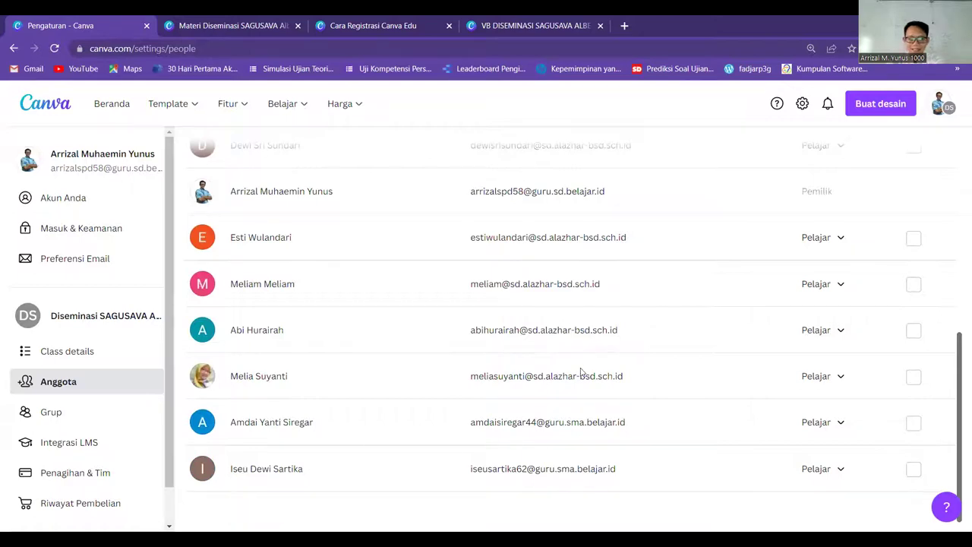
scroll(661, 300, "up", 5)
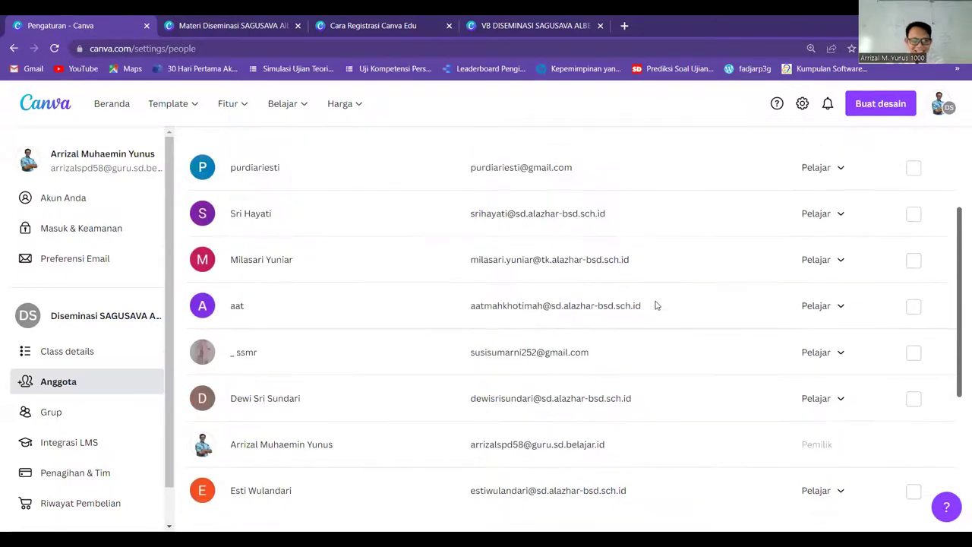
scroll(656, 304, "down", 2)
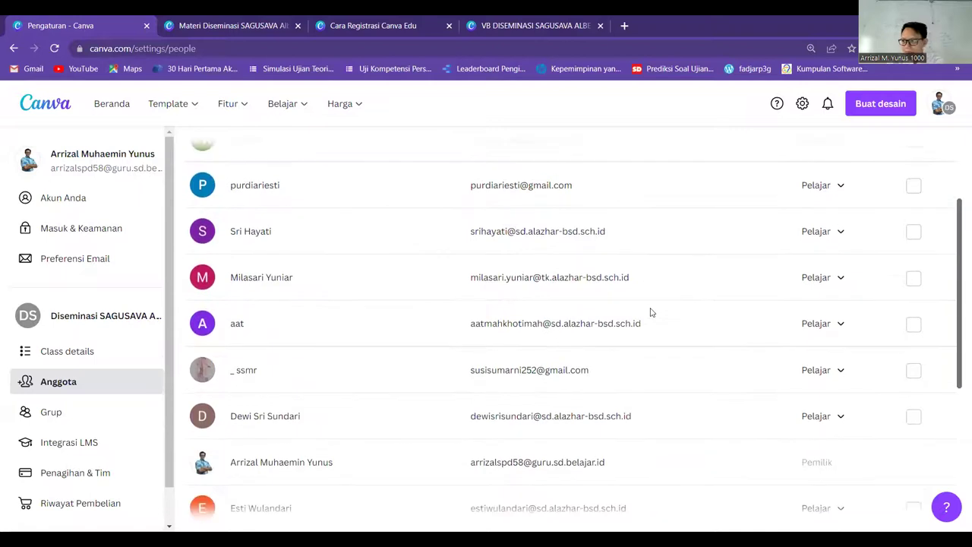
scroll(650, 312, "down", 3)
scroll(509, 348, "down", 1)
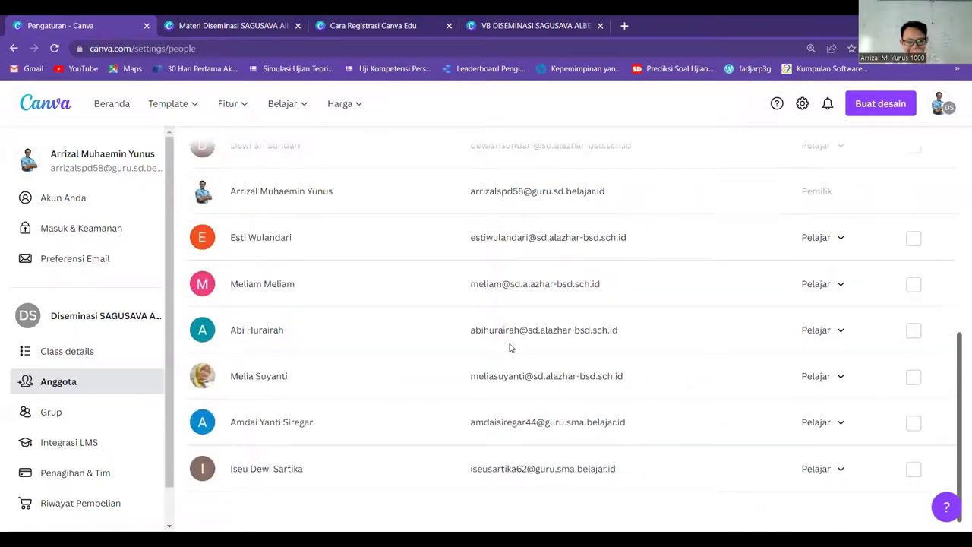
- Reload the members again and highlight the school and belajar.id email addresses of several members near the list's end
mouse_move(251, 101)
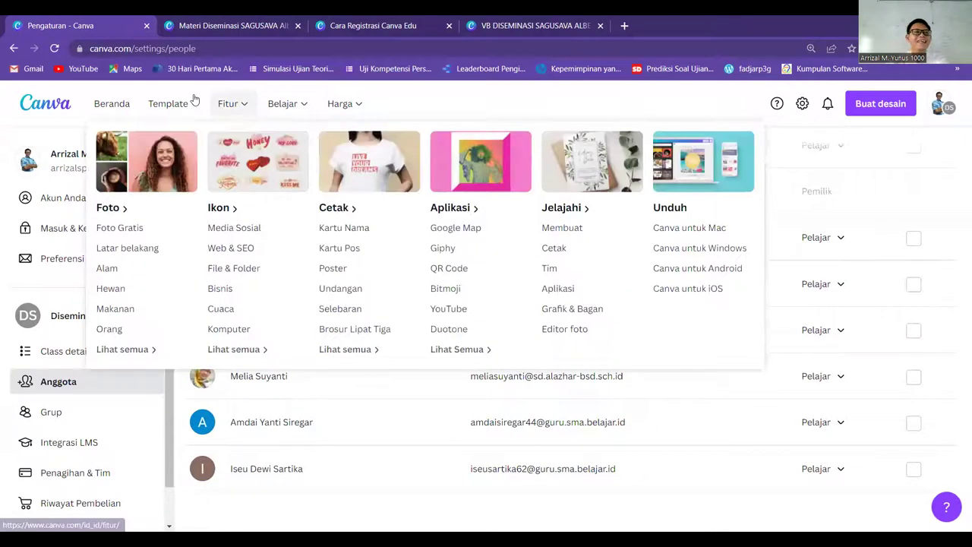
left_click(194, 99)
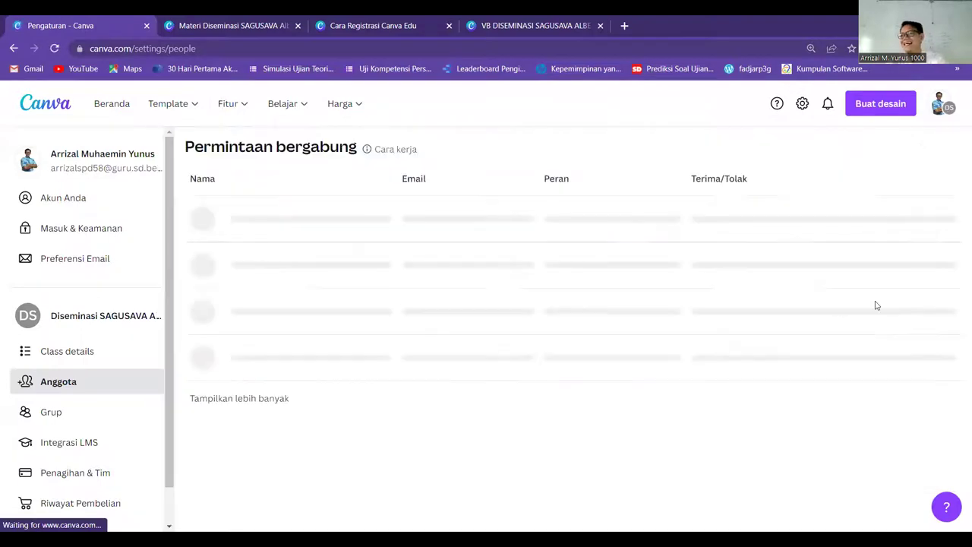
scroll(578, 308, "down", 5)
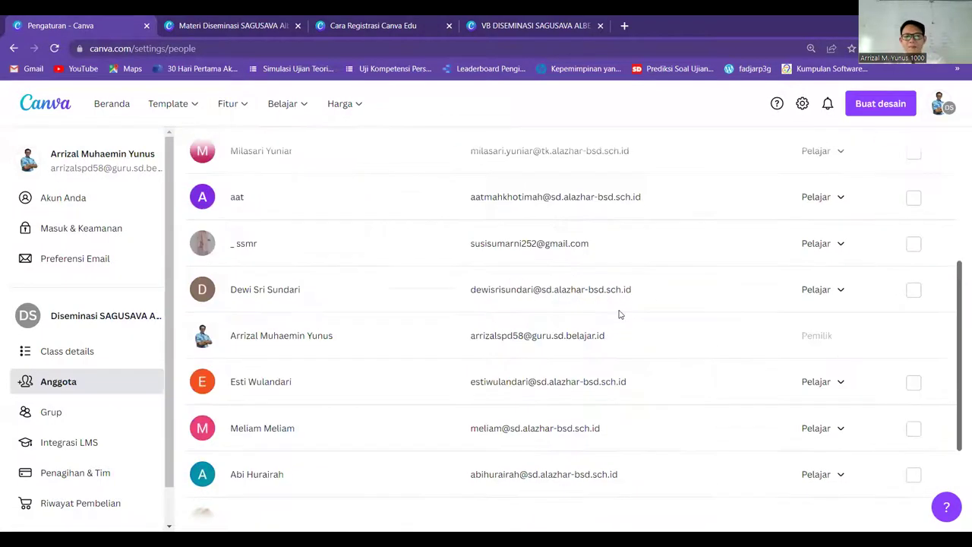
scroll(668, 277, "up", 1)
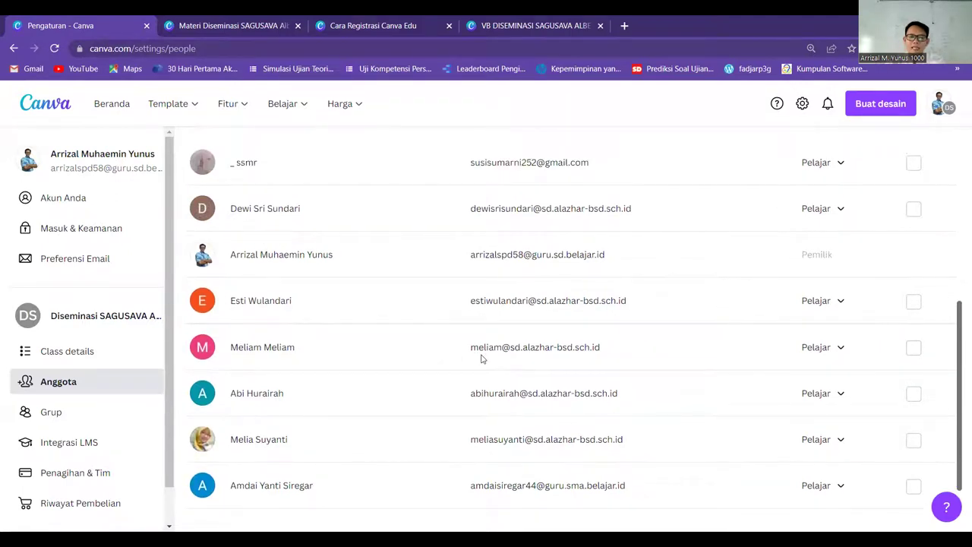
left_click_drag(472, 349, 569, 375)
left_click_drag(474, 393, 613, 411)
scroll(552, 409, "down", 1)
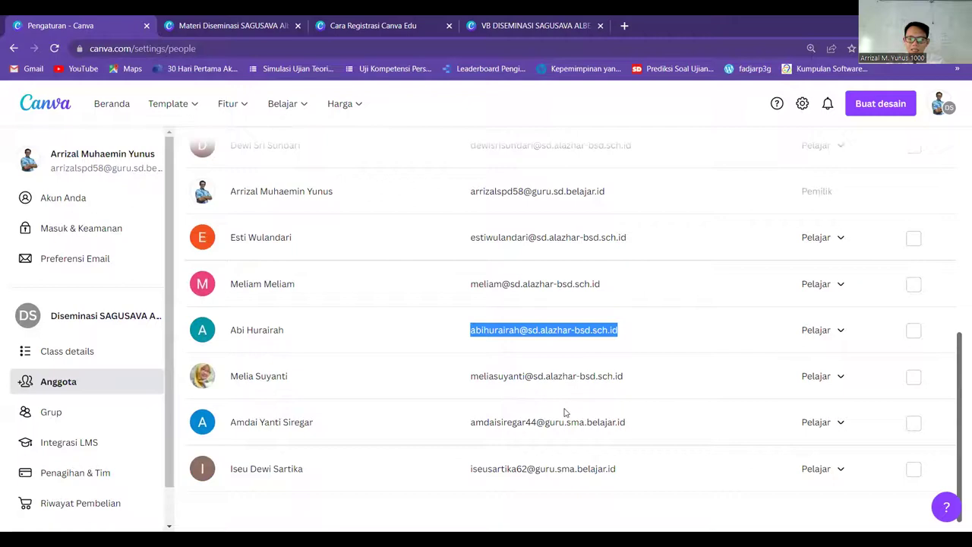
left_click_drag(468, 427, 630, 426)
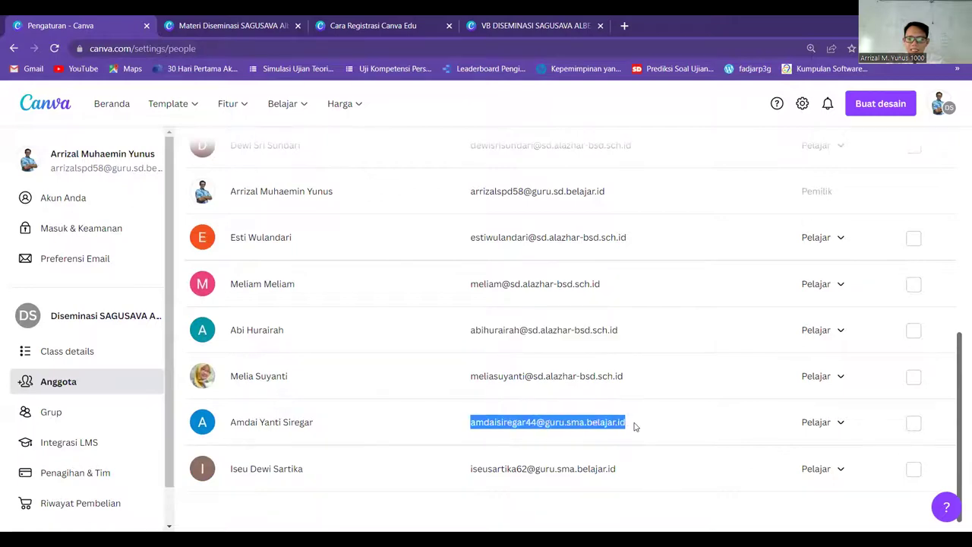
left_click_drag(468, 471, 641, 473)
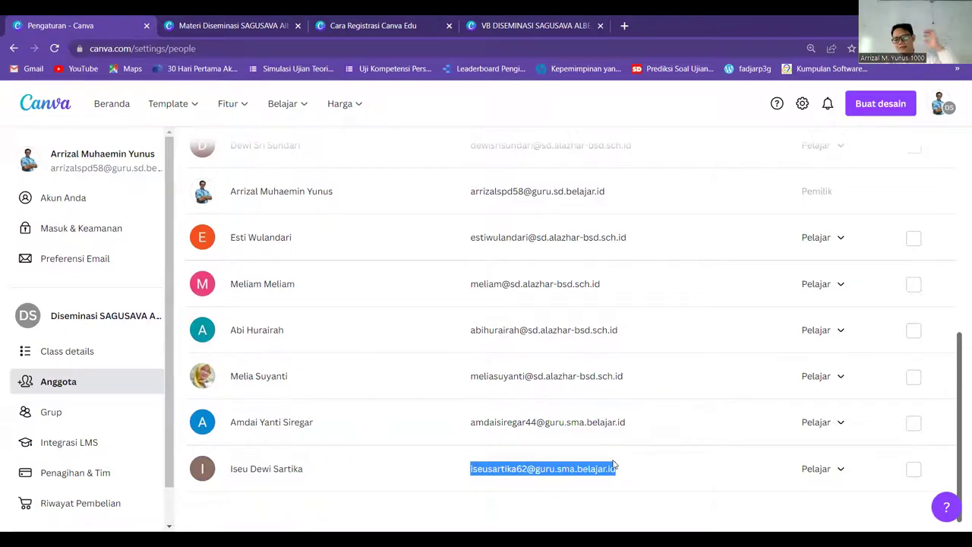
- Return to the start of the member list and show the teams the account can switch to in the account menu
scroll(616, 332, "up", 5)
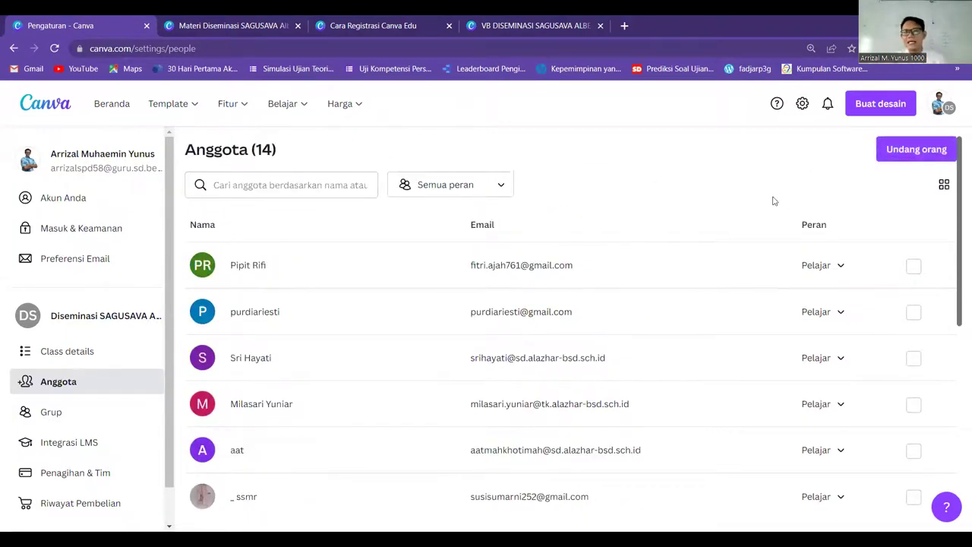
left_click(940, 107)
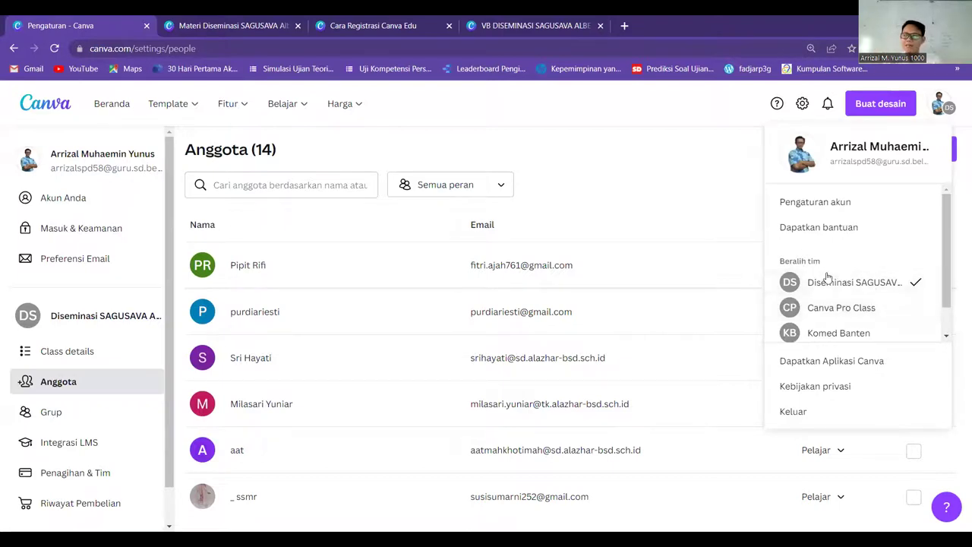
scroll(843, 300, "down", 1)
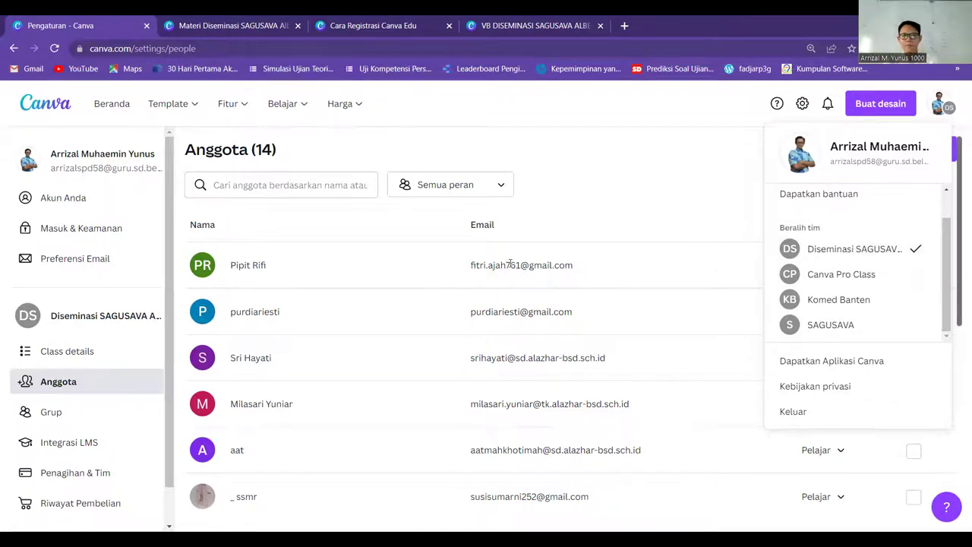
- Show the Canva untuk Pendidikan subscription under Penagihan & Tim and open its member management
scroll(117, 432, "down", 1)
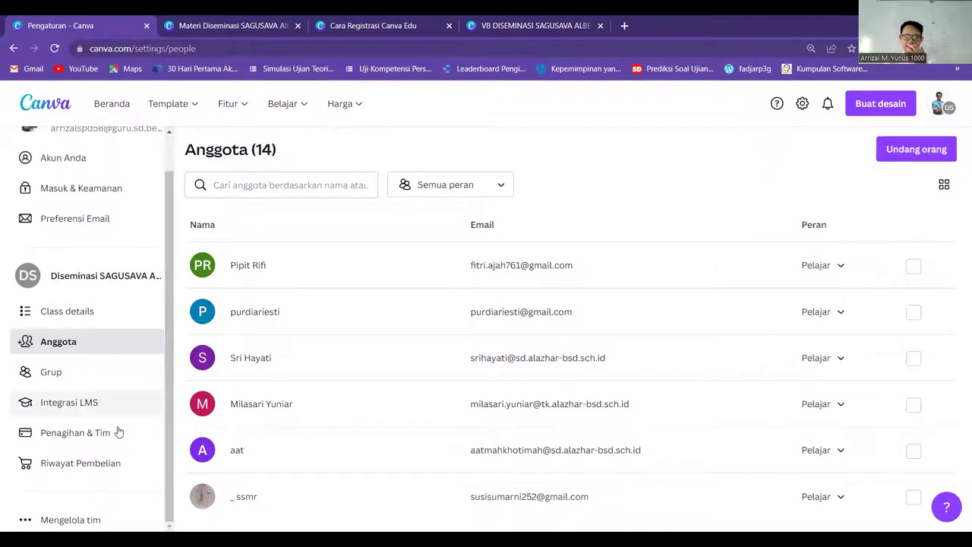
left_click(111, 432)
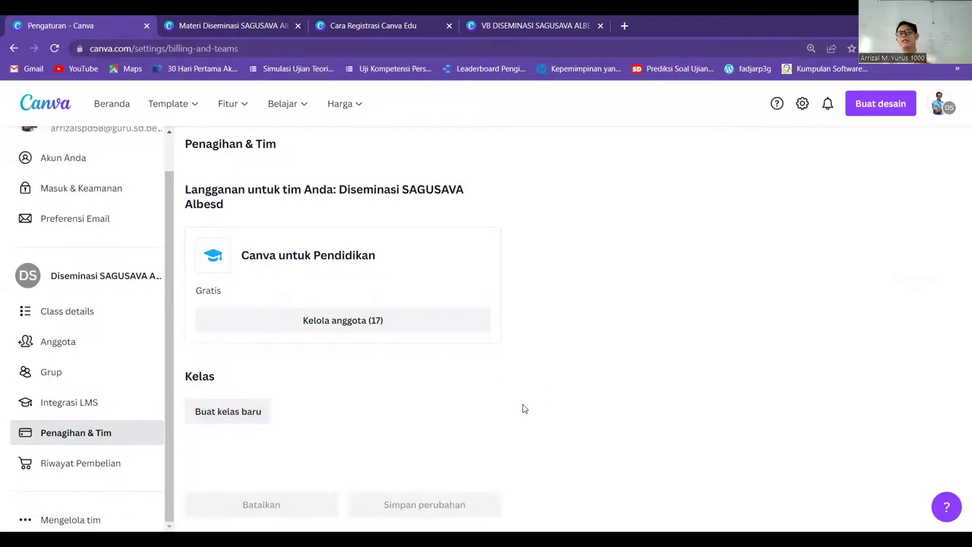
left_click(384, 325)
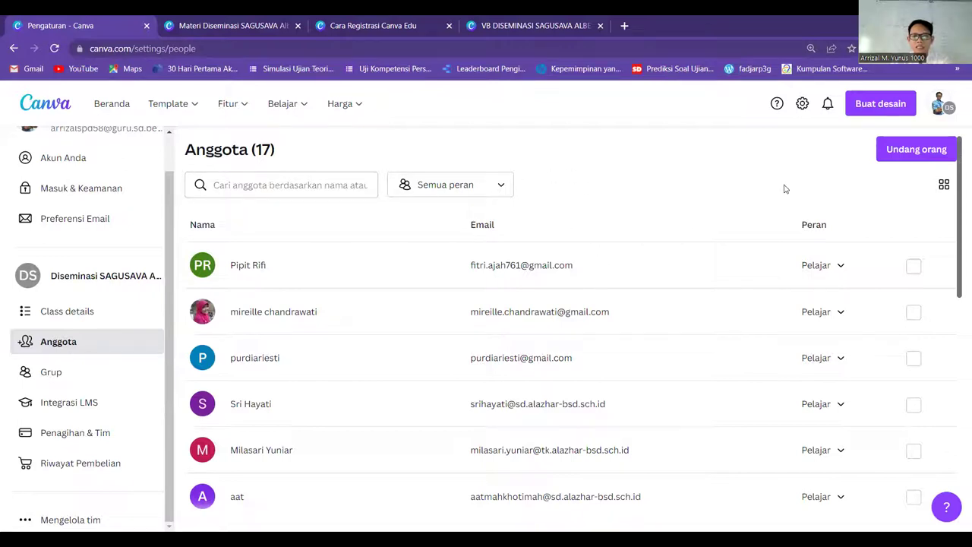
- Go to Beranda and show the other teams available for switching from Diseminasi SAGUSAVA Albesd, without changing team
scroll(131, 208, "up", 1)
scroll(131, 207, "up", 1)
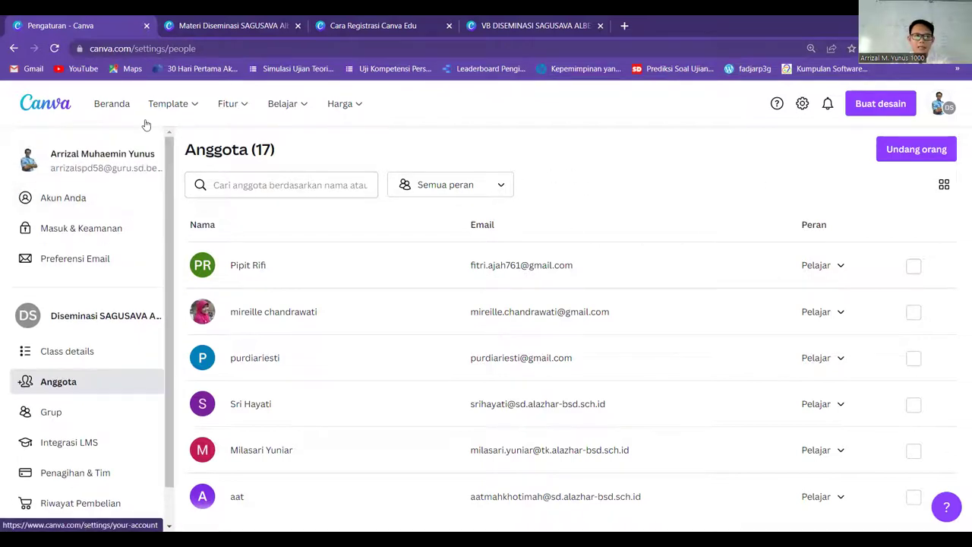
left_click(113, 103)
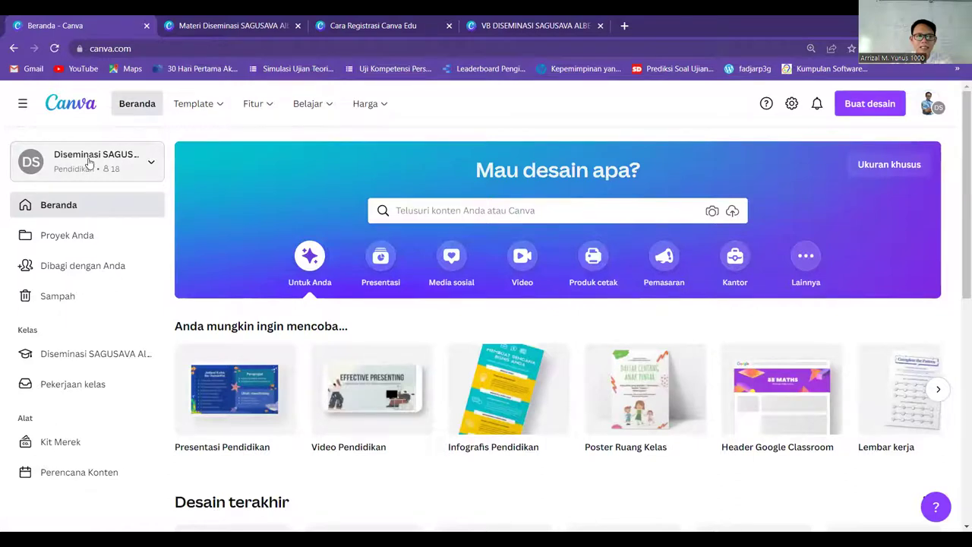
left_click(148, 173)
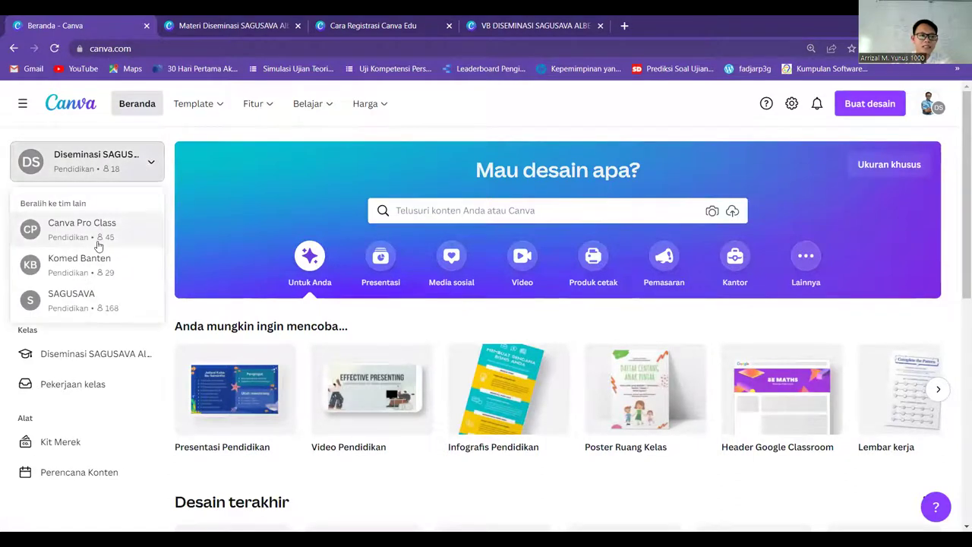
scroll(106, 285, "down", 2)
scroll(115, 276, "up", 2)
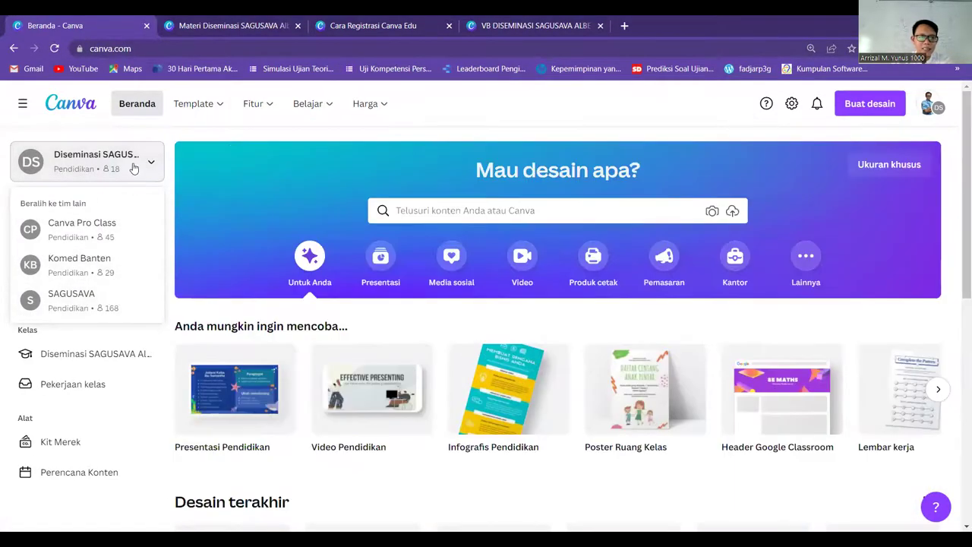
left_click(134, 168)
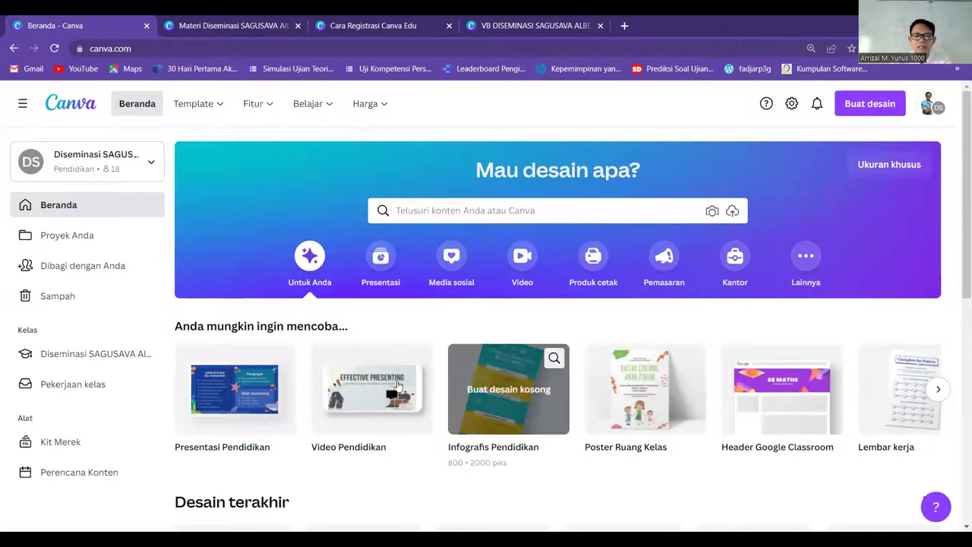
- Search for lkpd templates from the Diseminasi SAGUSAVA Albesd class page and look through the results
left_click(128, 362)
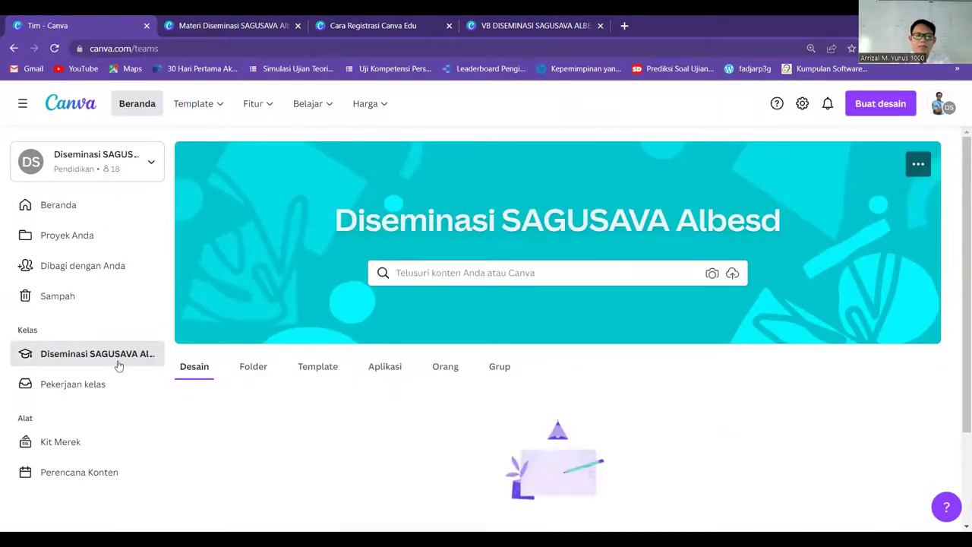
left_click(550, 273)
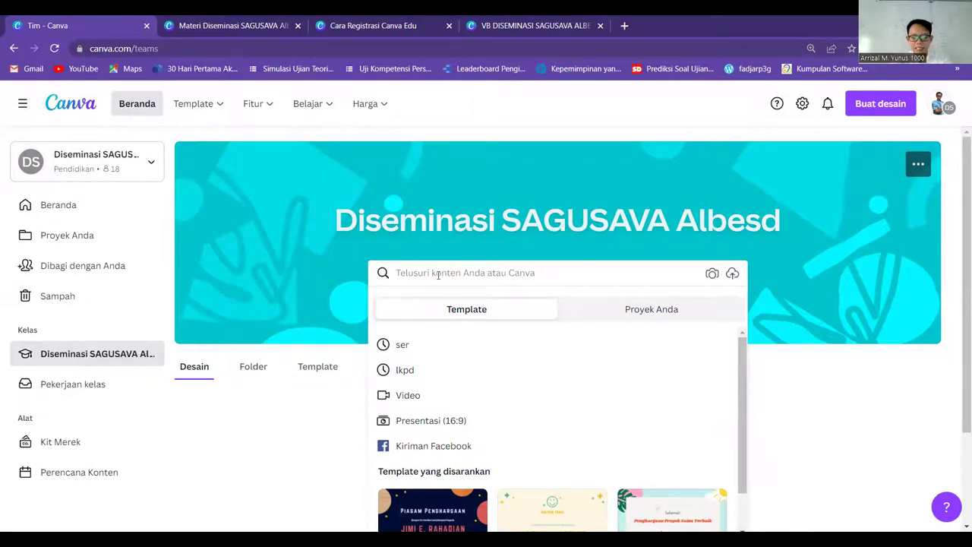
type("l")
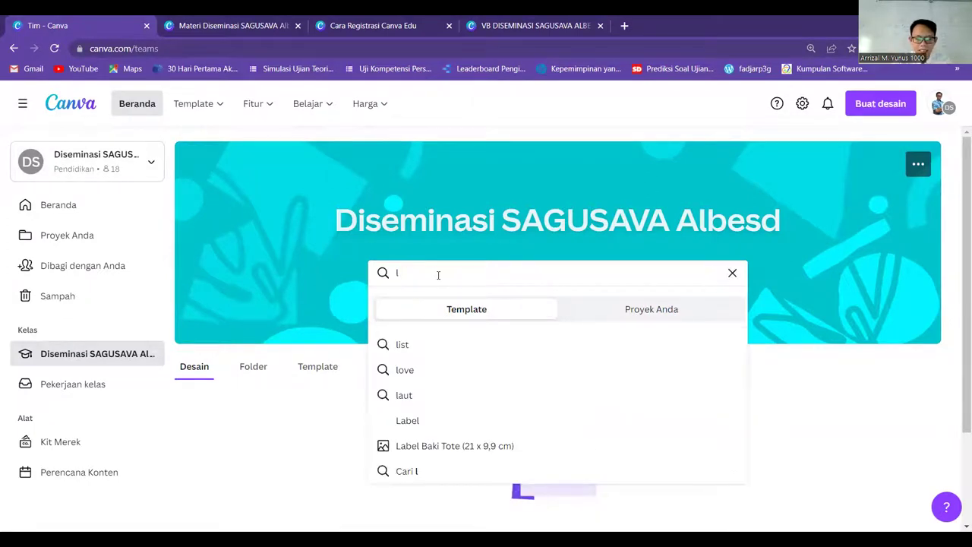
type("kpd")
key("Return")
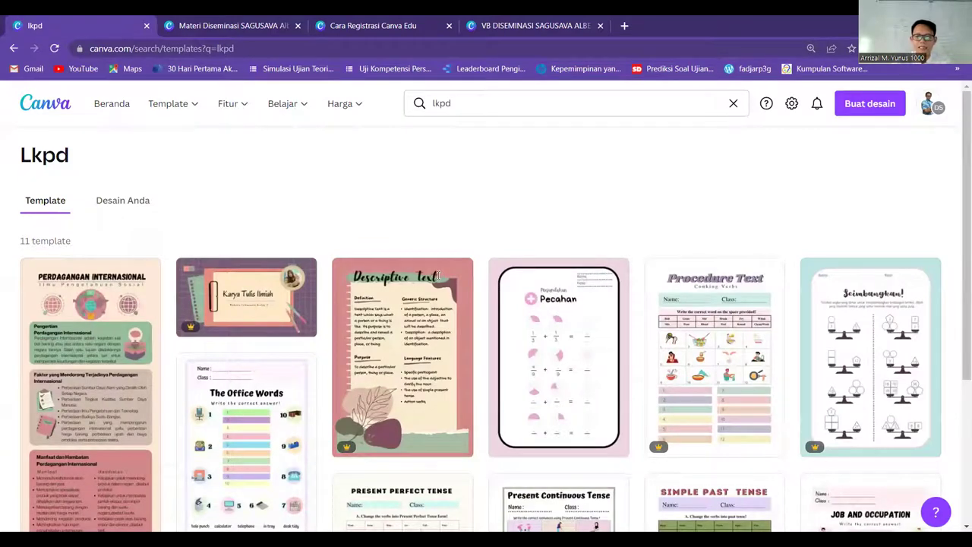
scroll(777, 354, "down", 3)
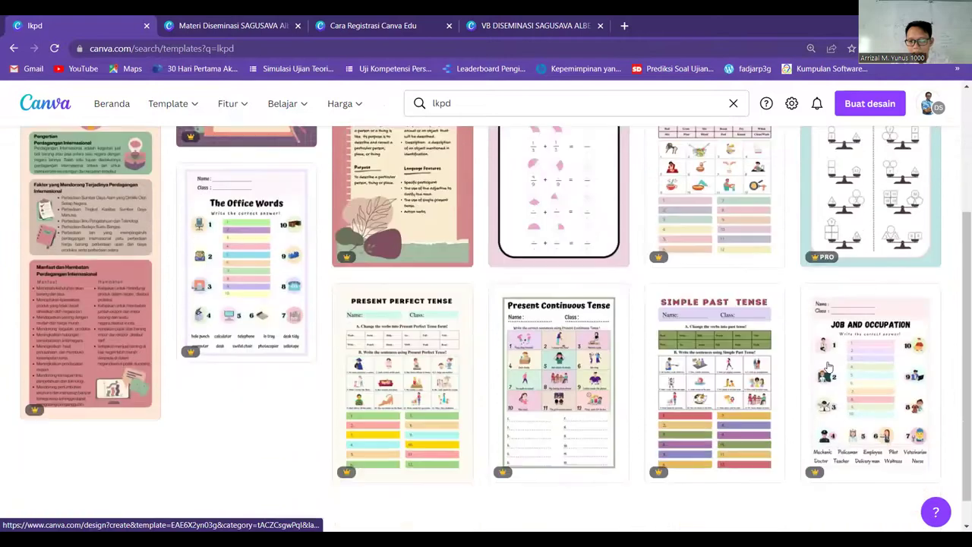
scroll(828, 367, "down", 1)
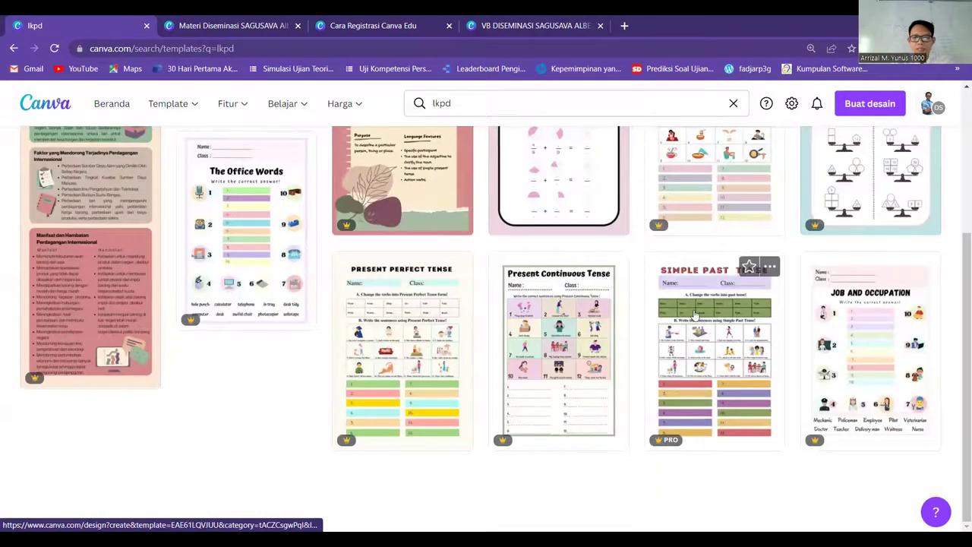
scroll(668, 304, "up", 3)
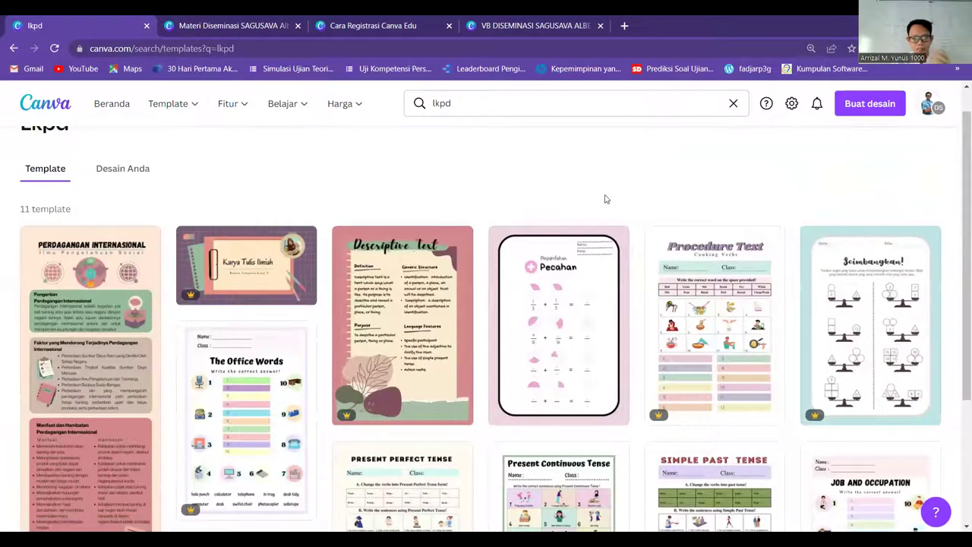
- Replace the lkpd search with the suggested Lembar Kerja template category
scroll(607, 202, "up", 1)
scroll(701, 323, "down", 2)
scroll(489, 167, "up", 3)
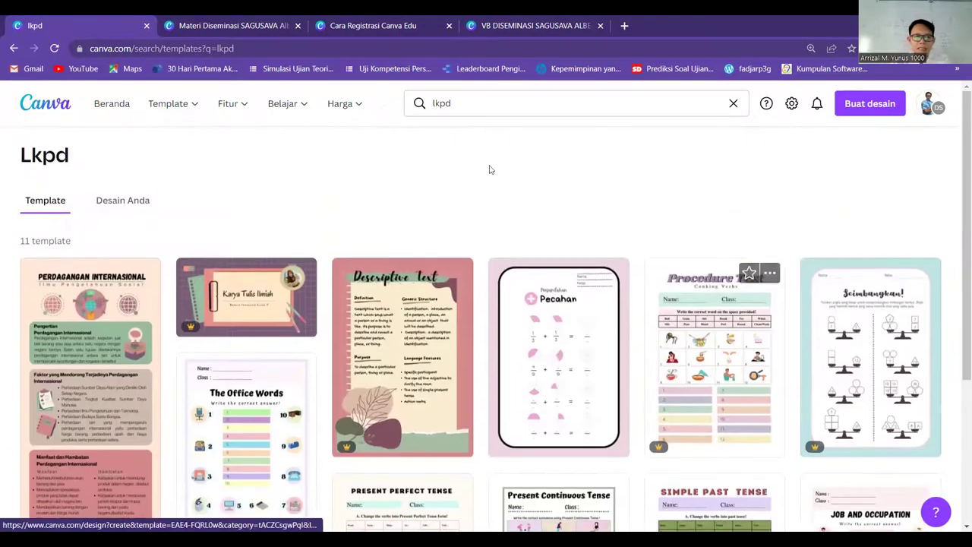
left_click(478, 108)
key("BackSpace")
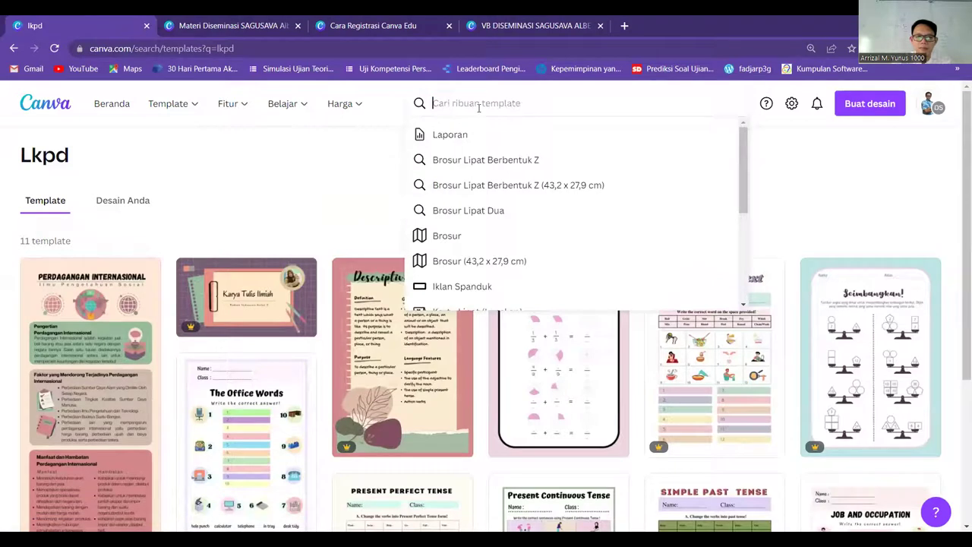
type("lemba")
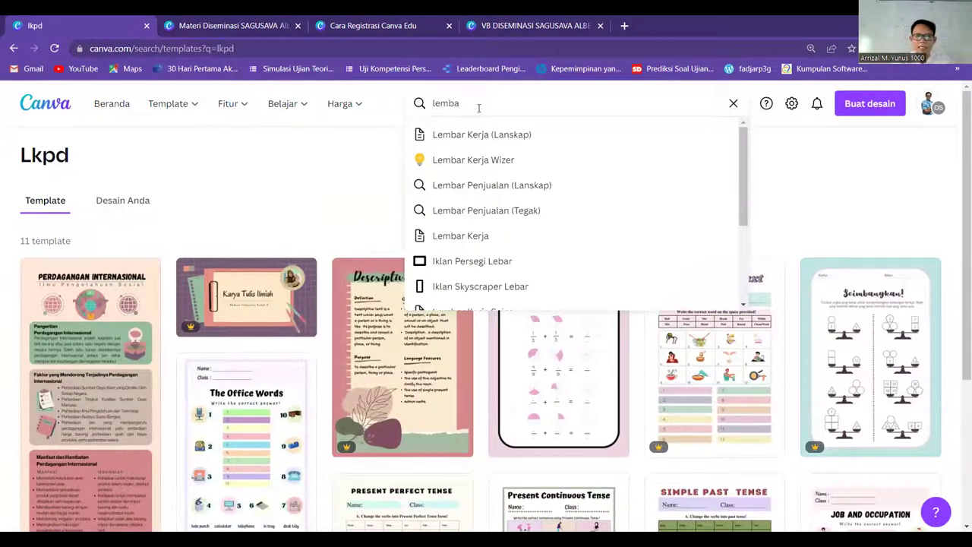
left_click(490, 236)
- Look through the Lembar Kerja templates to examine the range of worksheet designs, then return to the start of the results
scroll(575, 276, "down", 10)
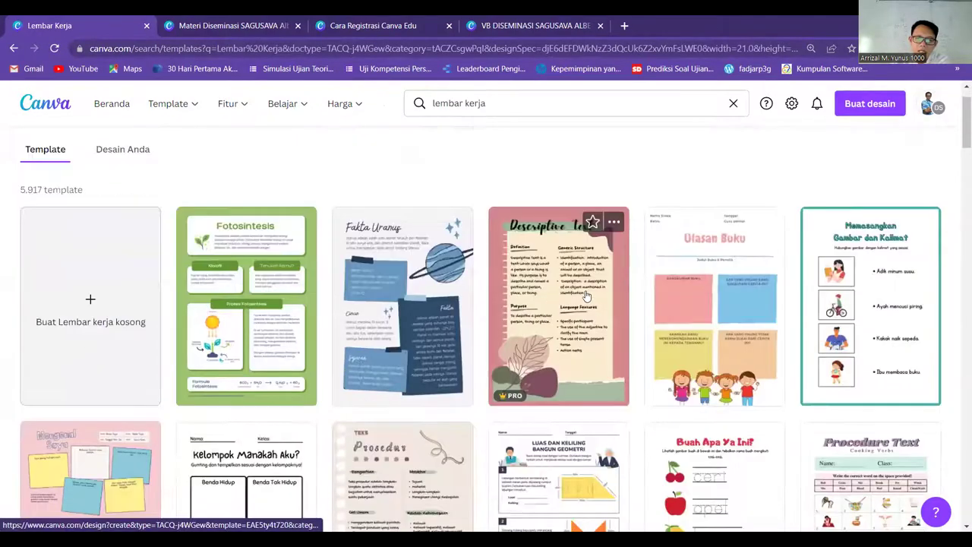
scroll(589, 312, "down", 12)
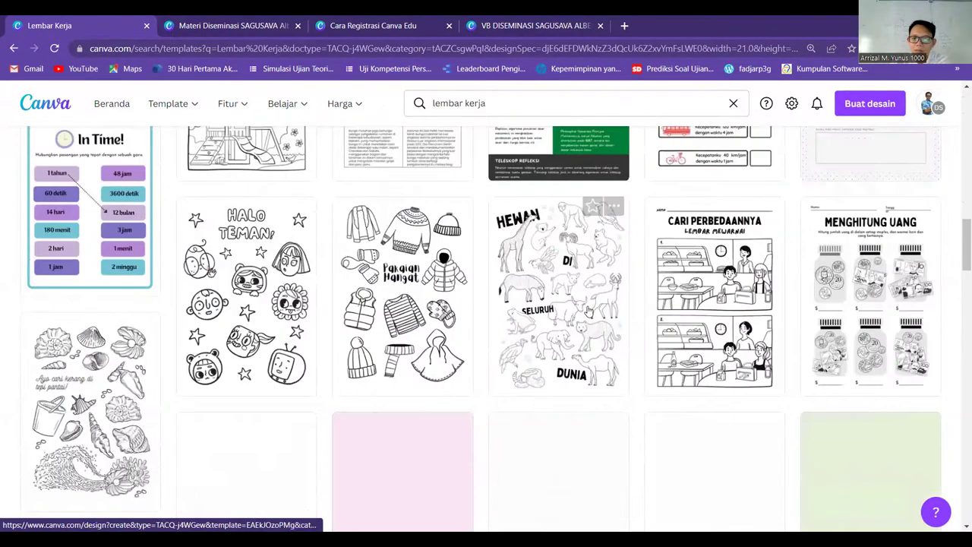
scroll(589, 311, "down", 12)
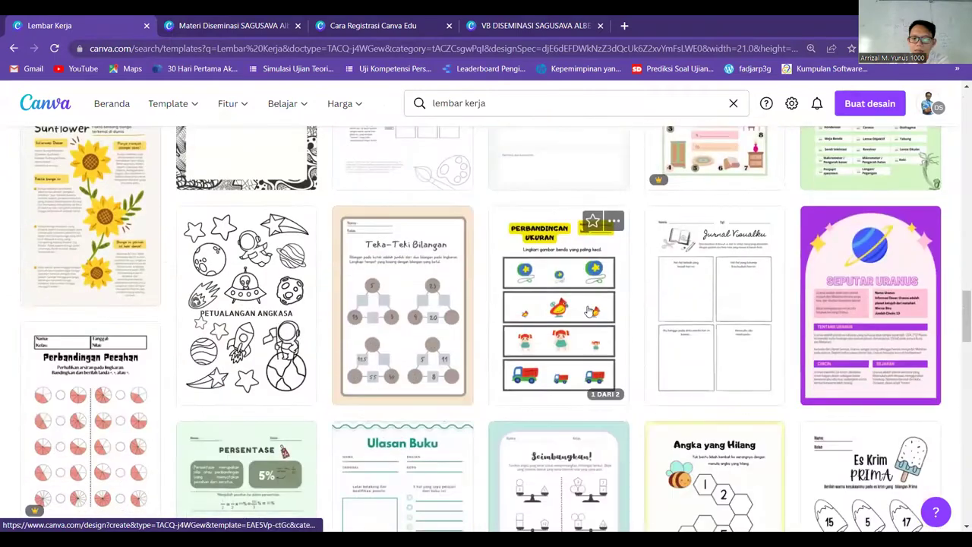
scroll(589, 311, "down", 1)
scroll(570, 281, "up", 2)
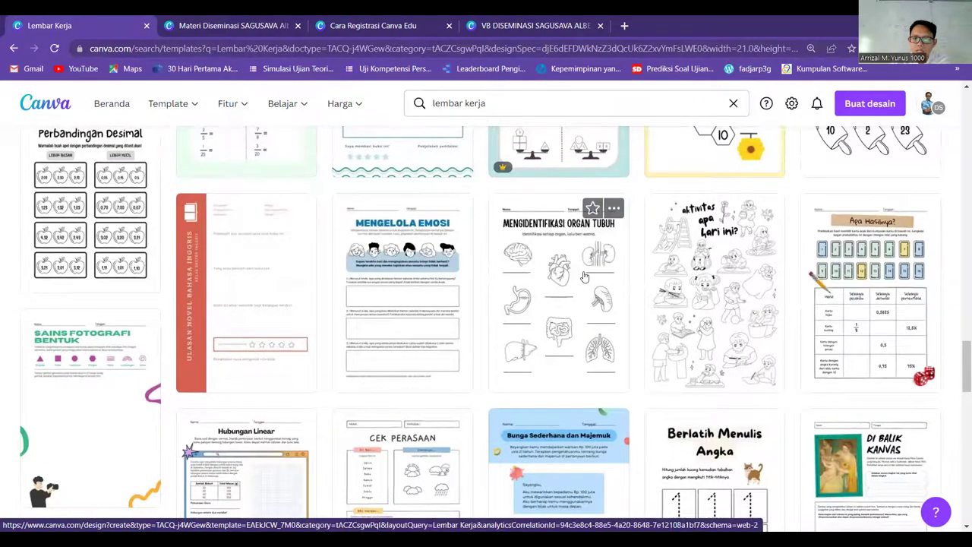
scroll(411, 237, "down", 3)
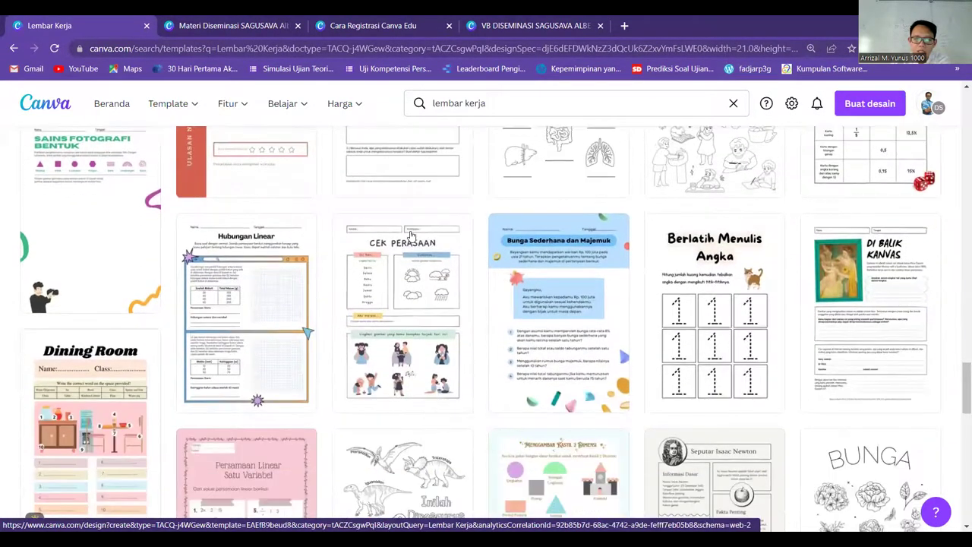
scroll(410, 237, "down", 3)
scroll(566, 312, "down", 5)
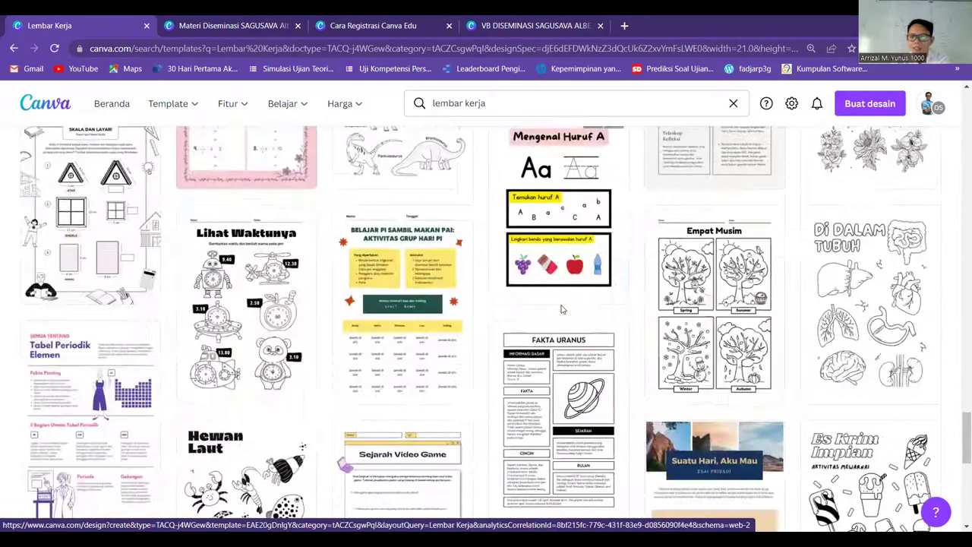
scroll(565, 301, "down", 1)
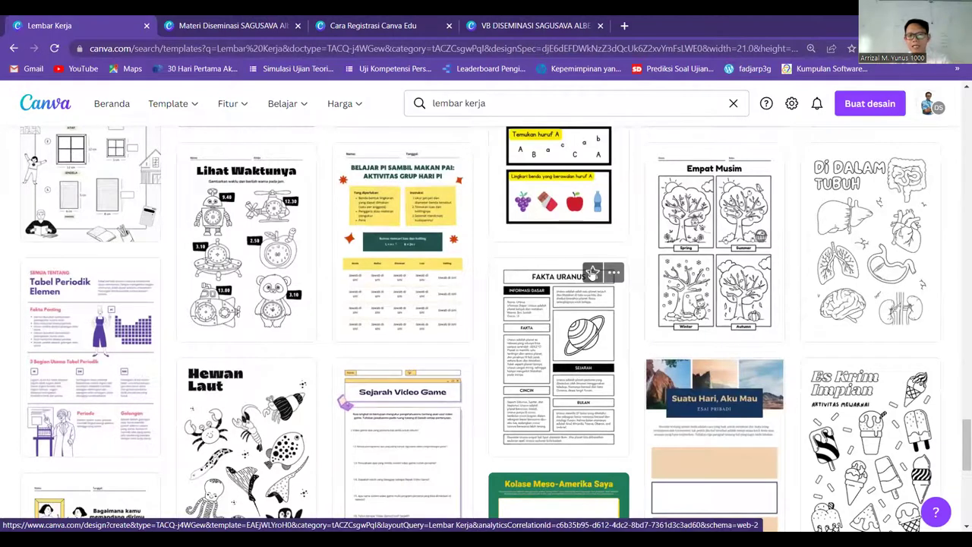
scroll(592, 275, "down", 2)
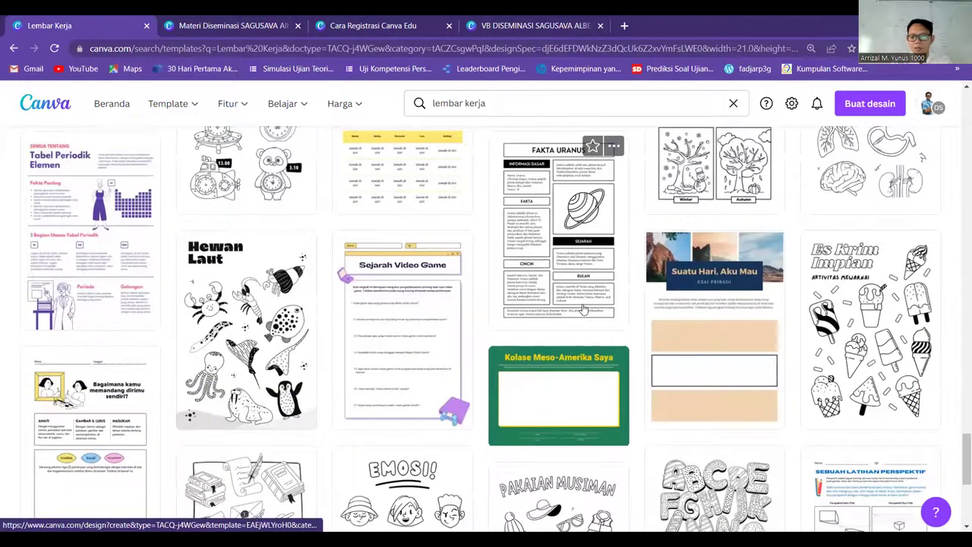
scroll(584, 308, "down", 3)
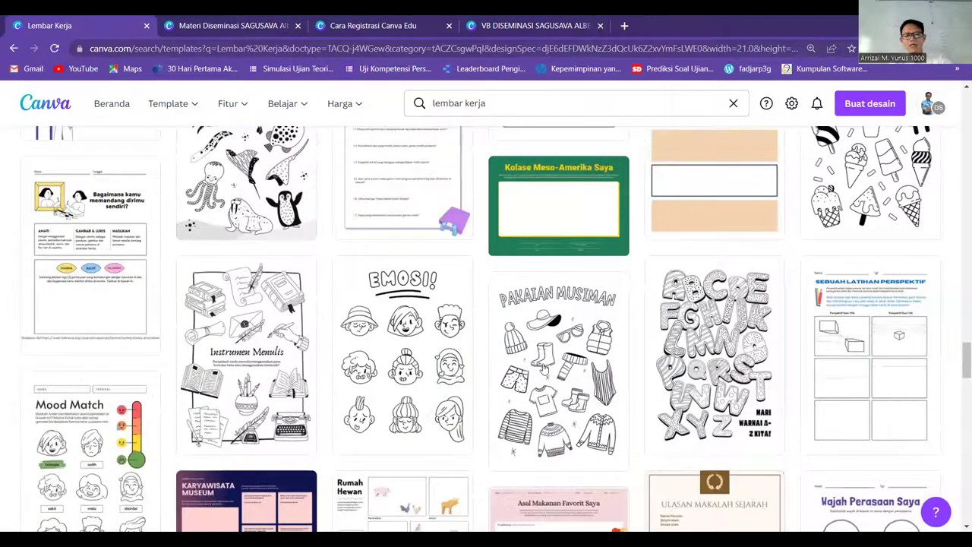
scroll(544, 368, "down", 3)
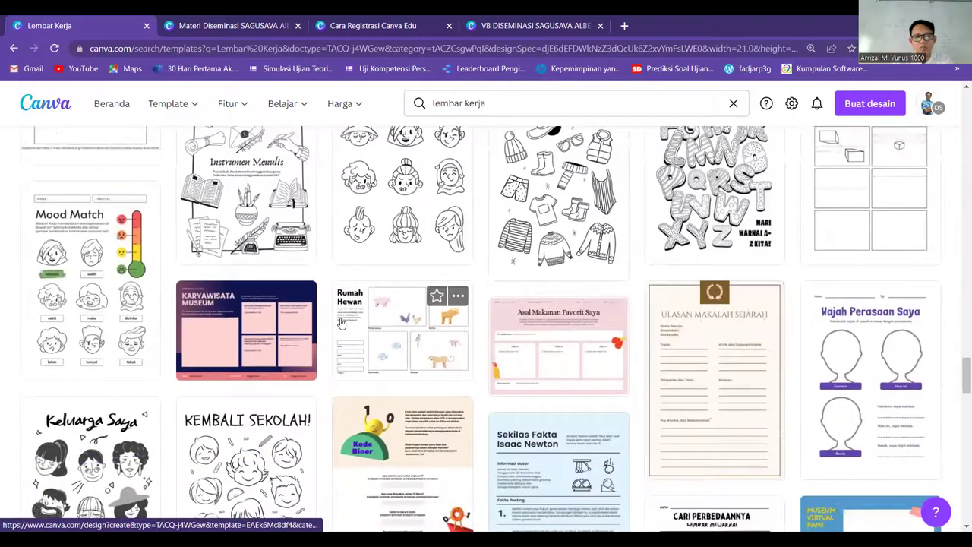
scroll(340, 323, "down", 2)
scroll(538, 346, "down", 3)
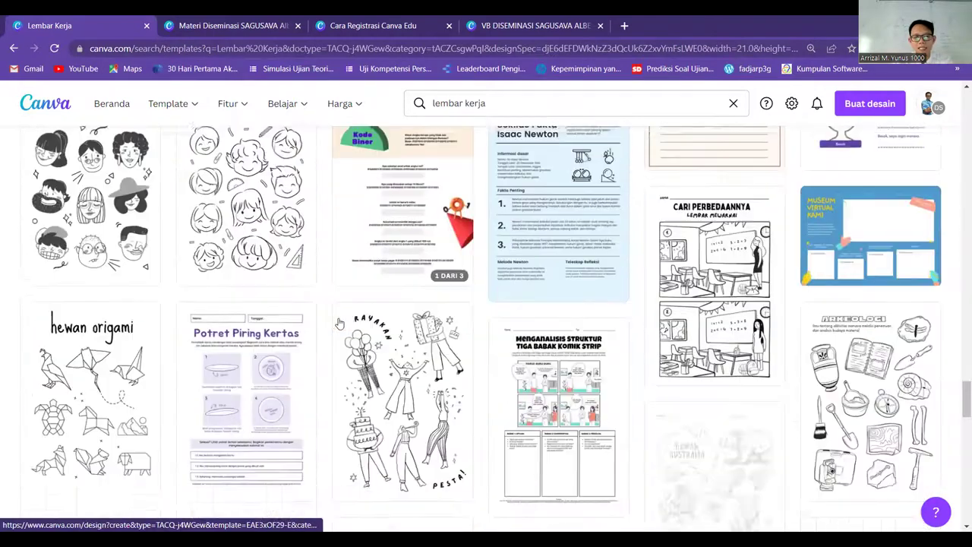
scroll(538, 346, "down", 15)
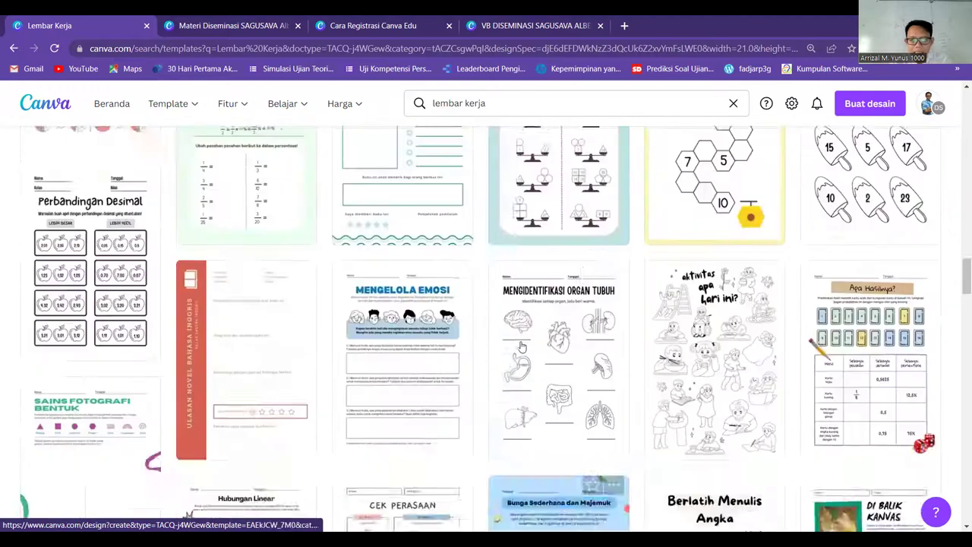
scroll(519, 338, "up", 20)
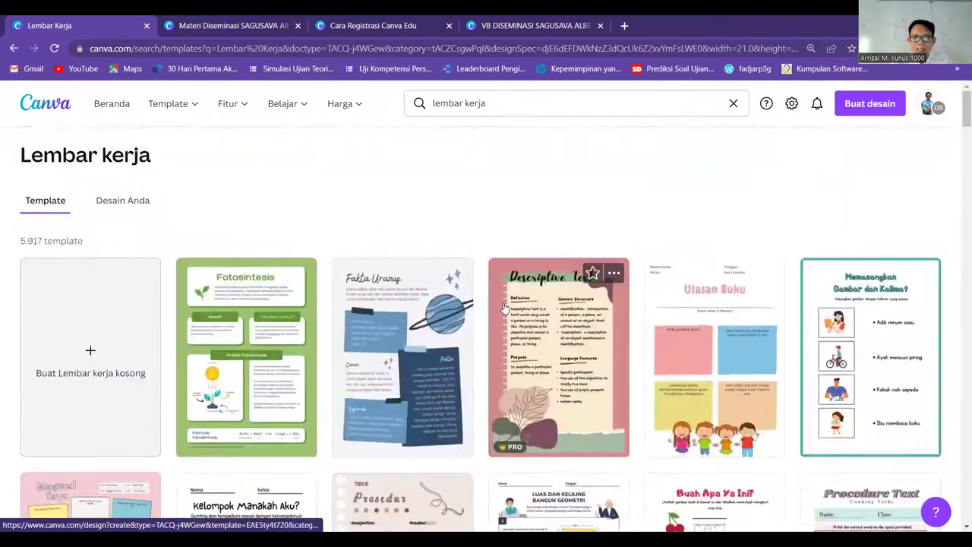
- Narrow the template search to the suggested Lembar Kerja Ilmu Sosial category and look through its worksheets
left_click(504, 108)
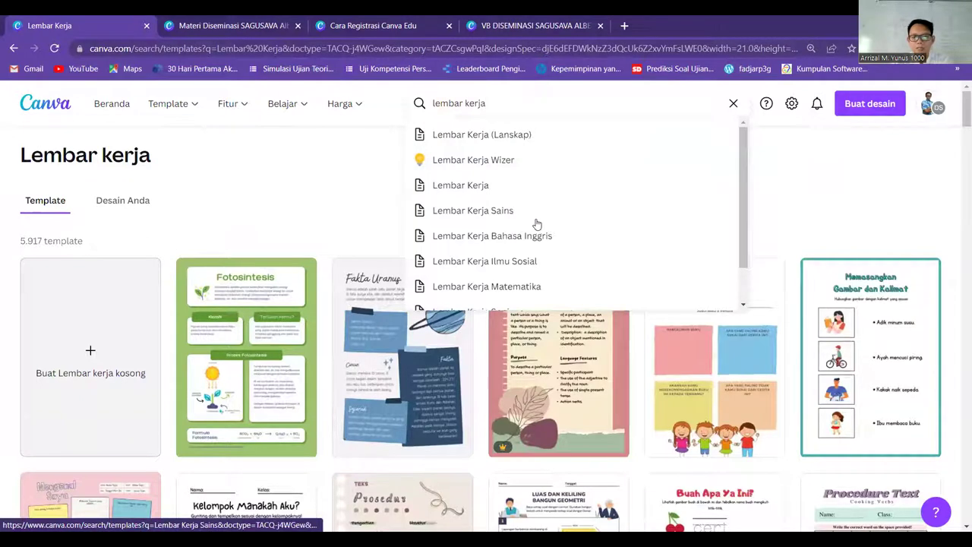
left_click(522, 265)
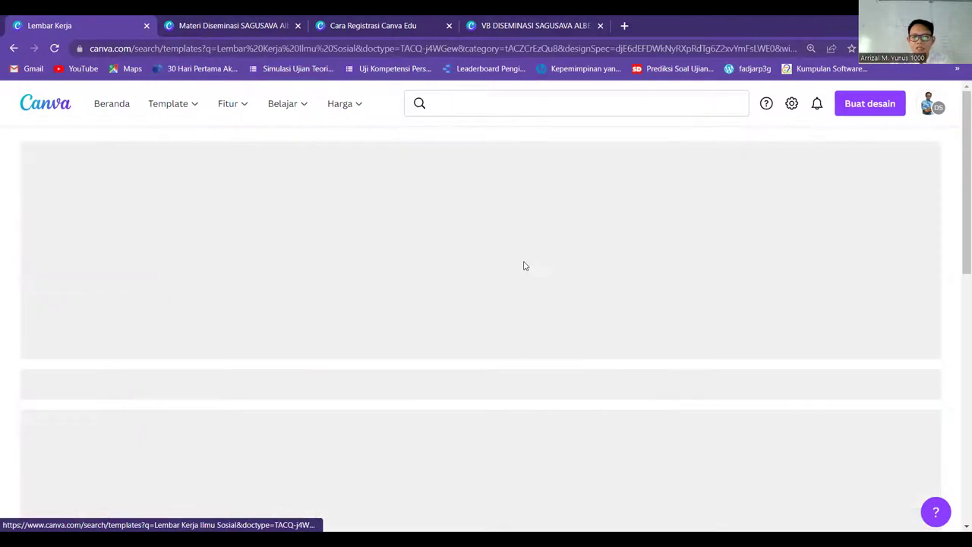
scroll(540, 293, "down", 2)
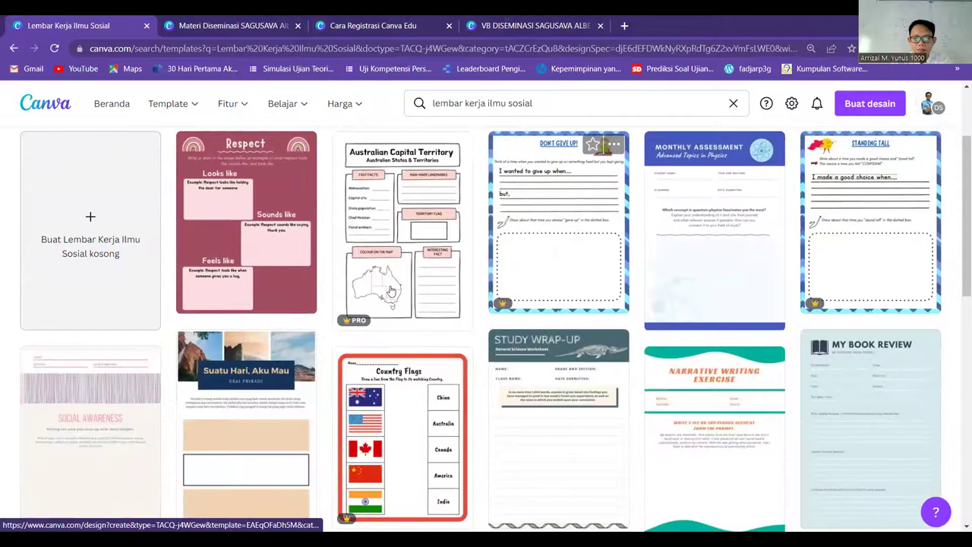
scroll(728, 318, "down", 5)
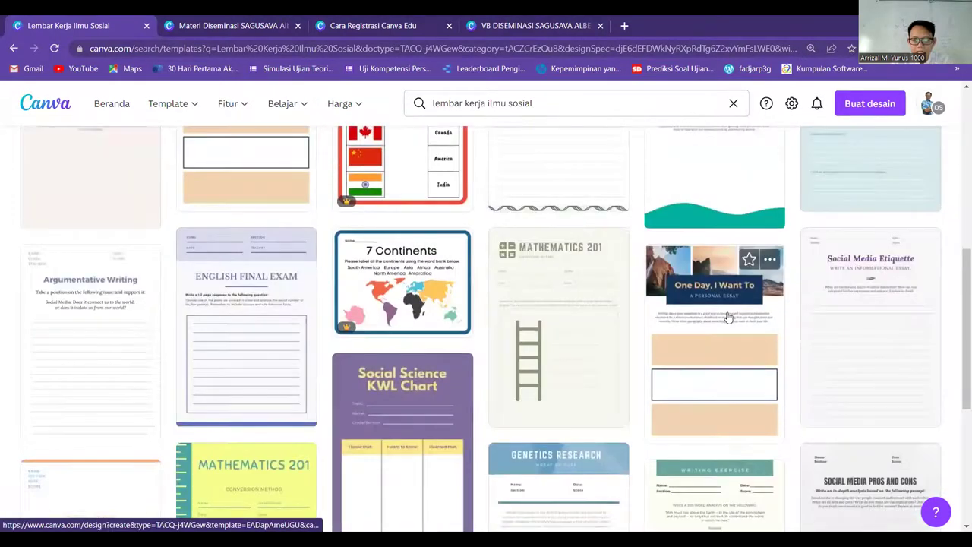
scroll(646, 308, "down", 5)
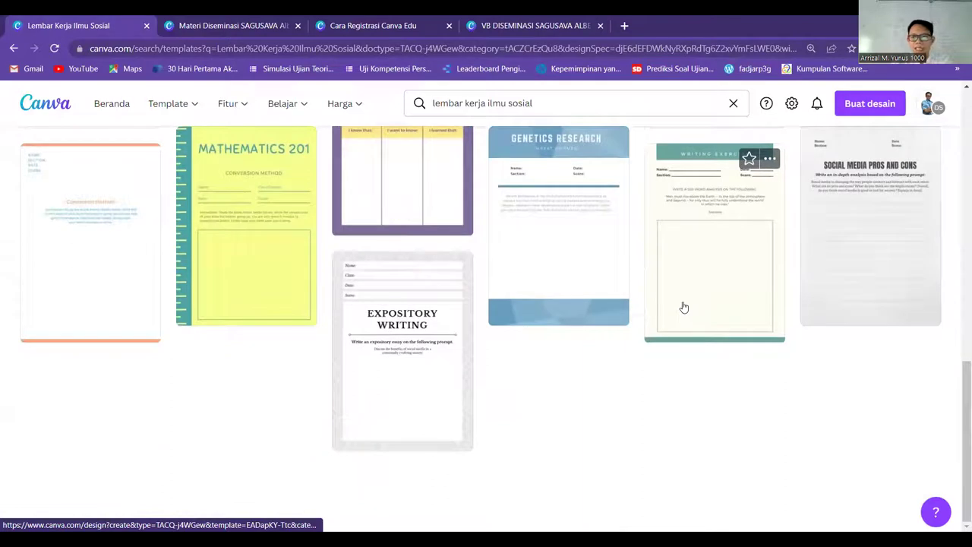
scroll(684, 307, "up", 4)
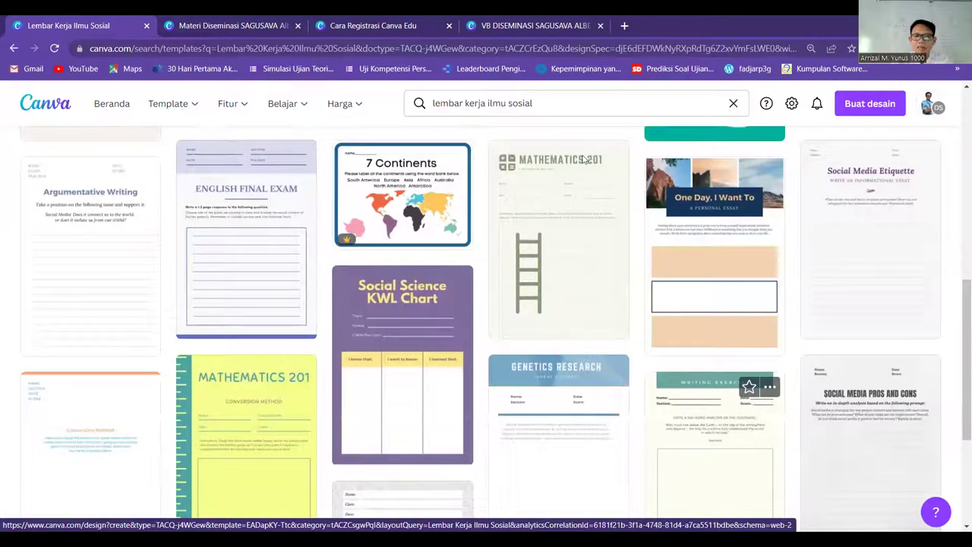
- Shorten the search term to lembar kerja and search the templates again
left_click(556, 101)
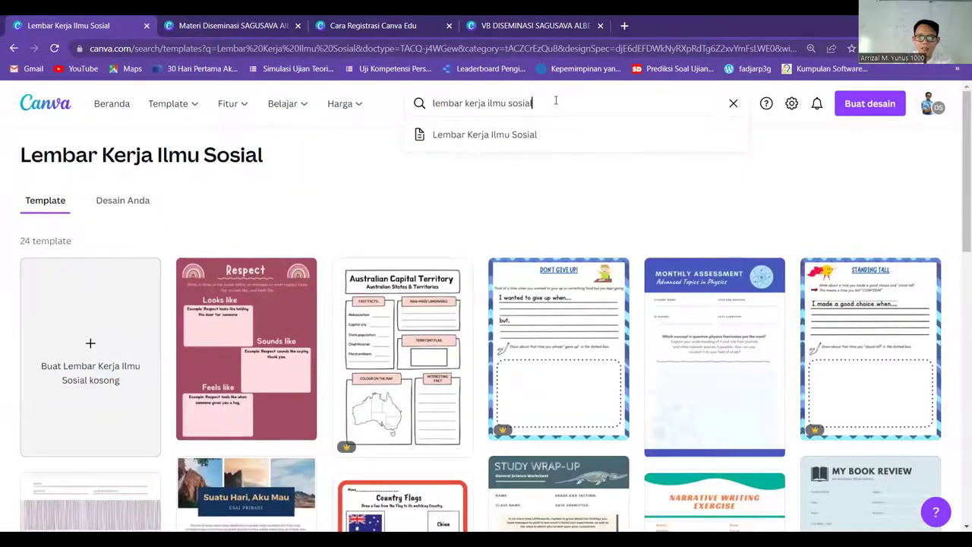
key("BackSpace")
key("BackSpace")
key("BackSpace")
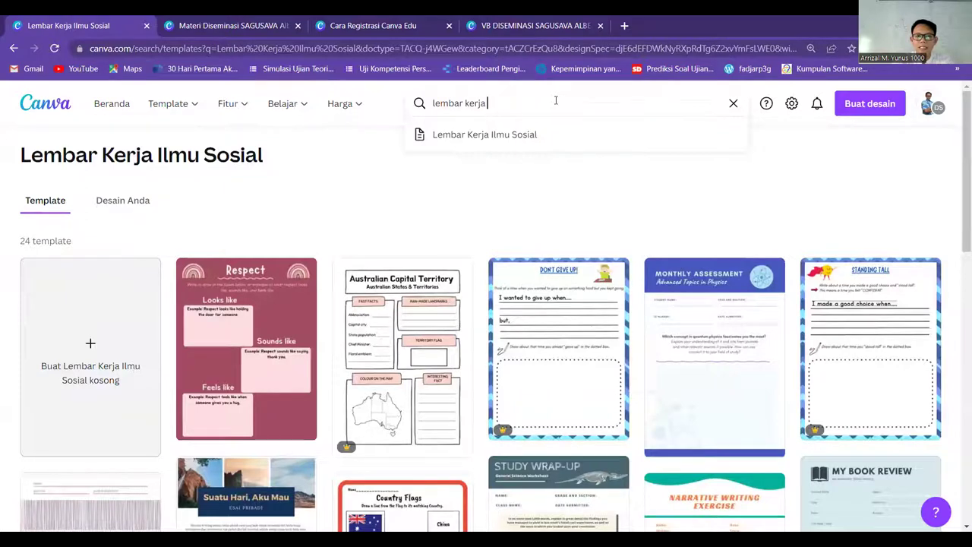
key("Return")
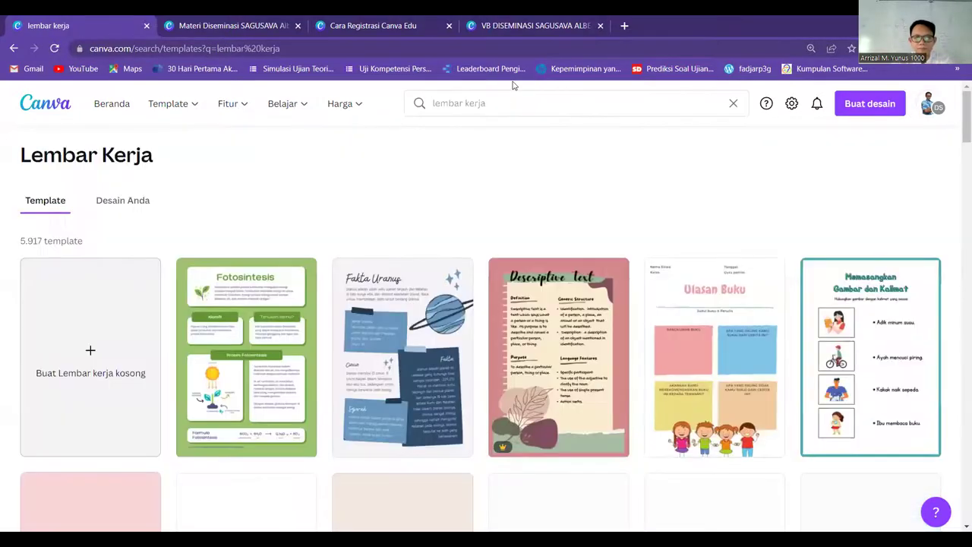